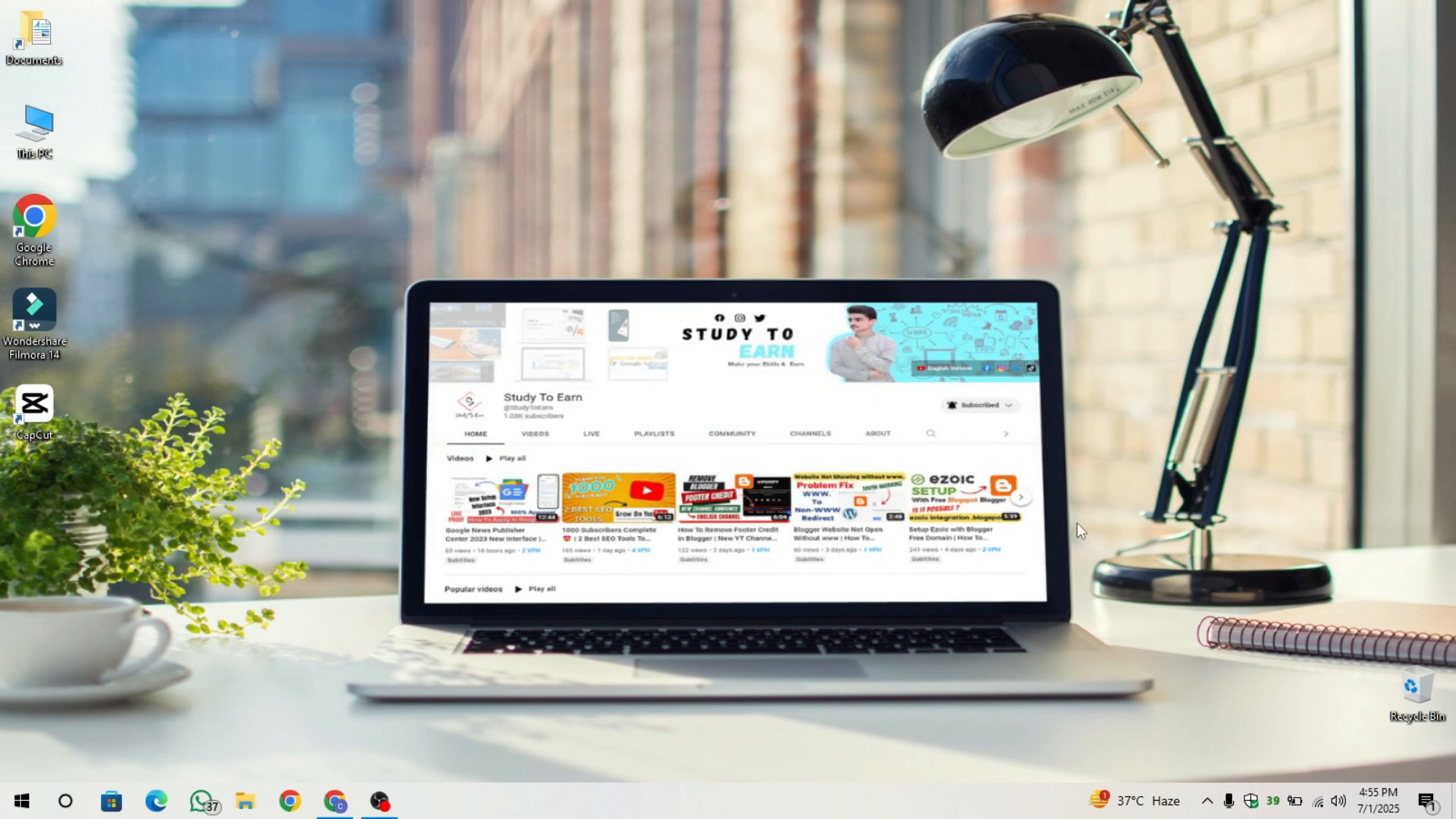
Scroll through the Study To Earn channel's Videos page, then switch to the Google Ad Manager tab.
{"action": "left_click", "coordinate": [336, 801]}
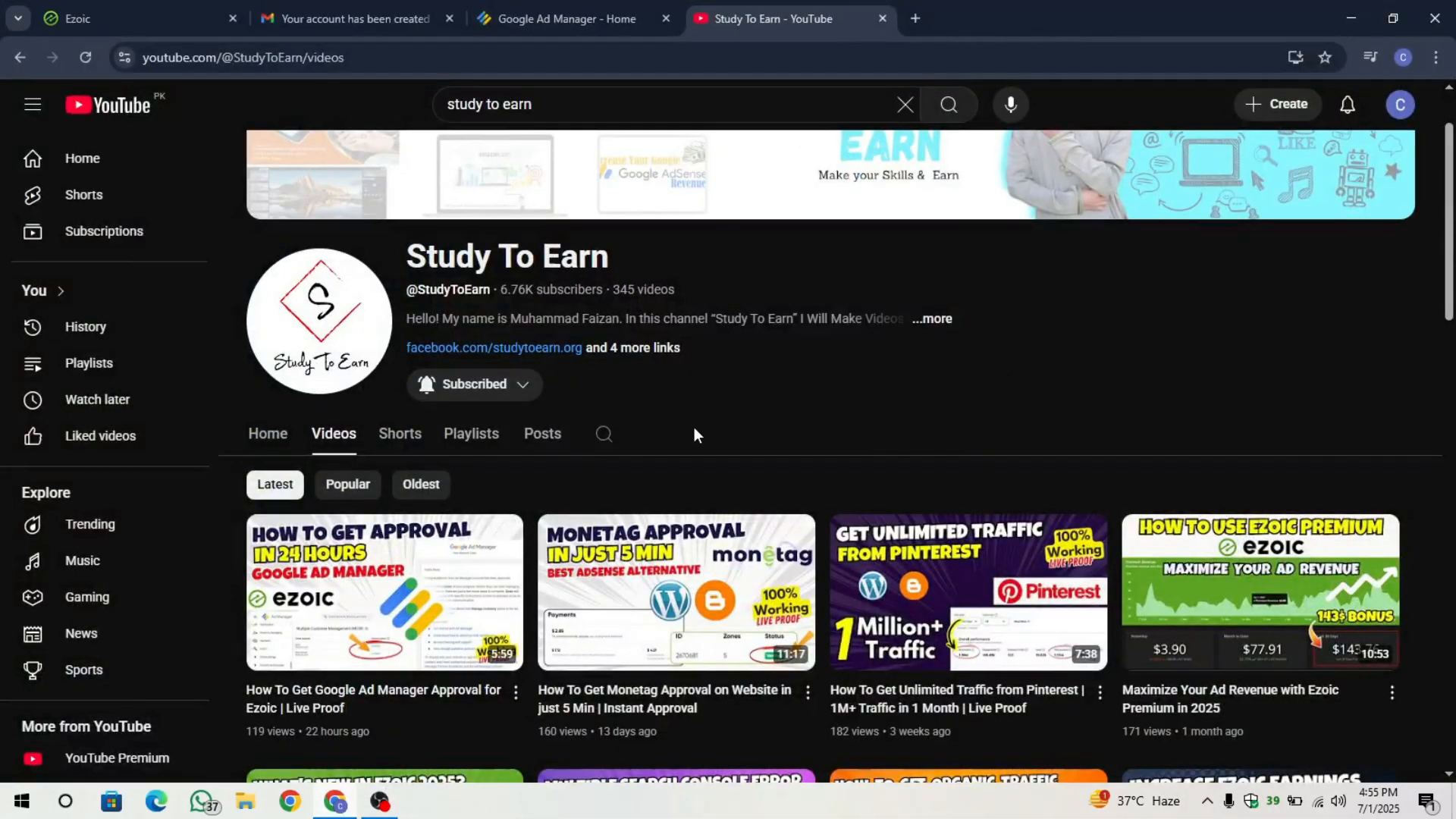
{"action": "mouse_move", "coordinate": [389, 629]}
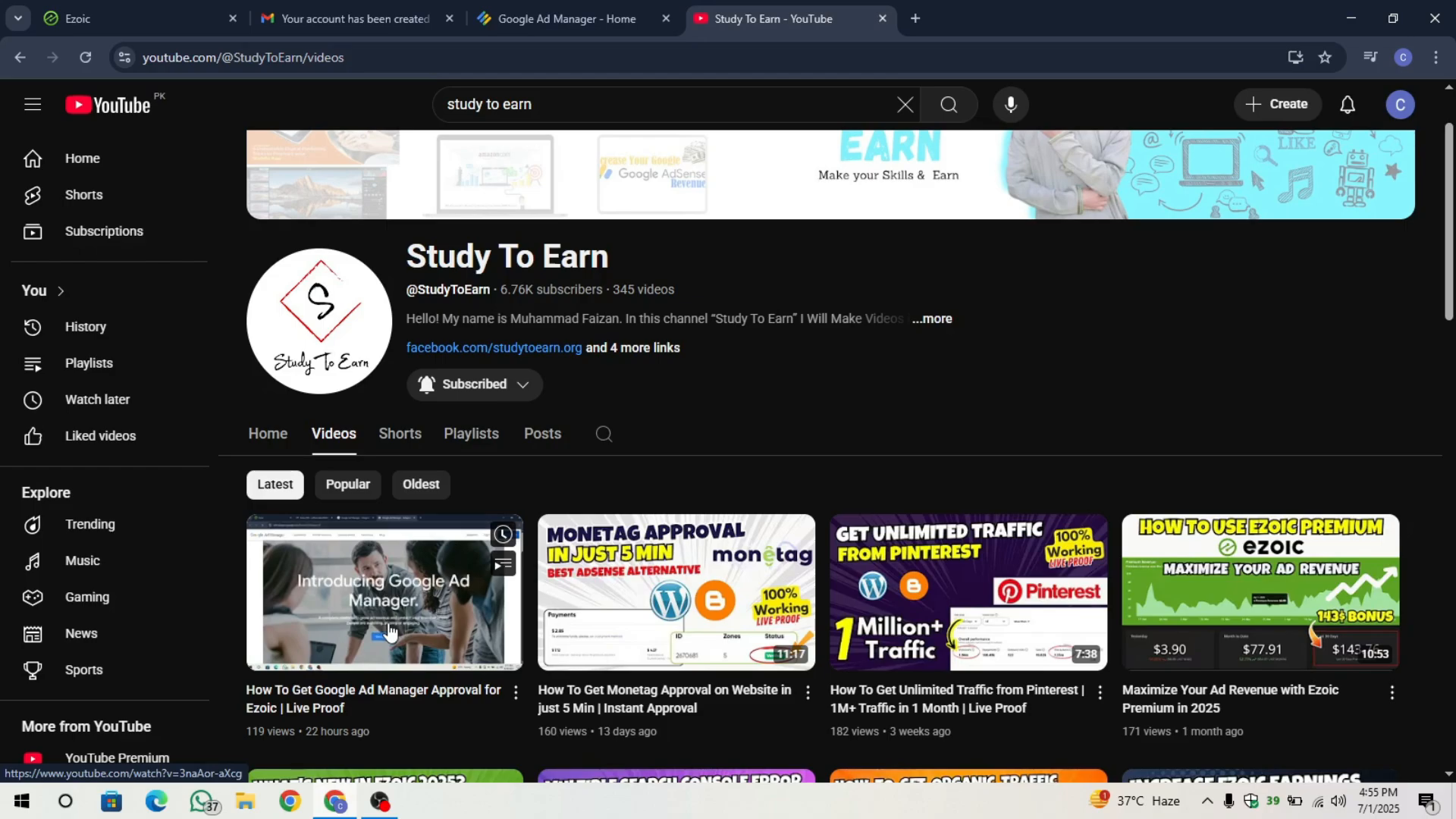
{"action": "scroll", "coordinate": [667, 383], "scroll_direction": "down", "scroll_amount": 1}
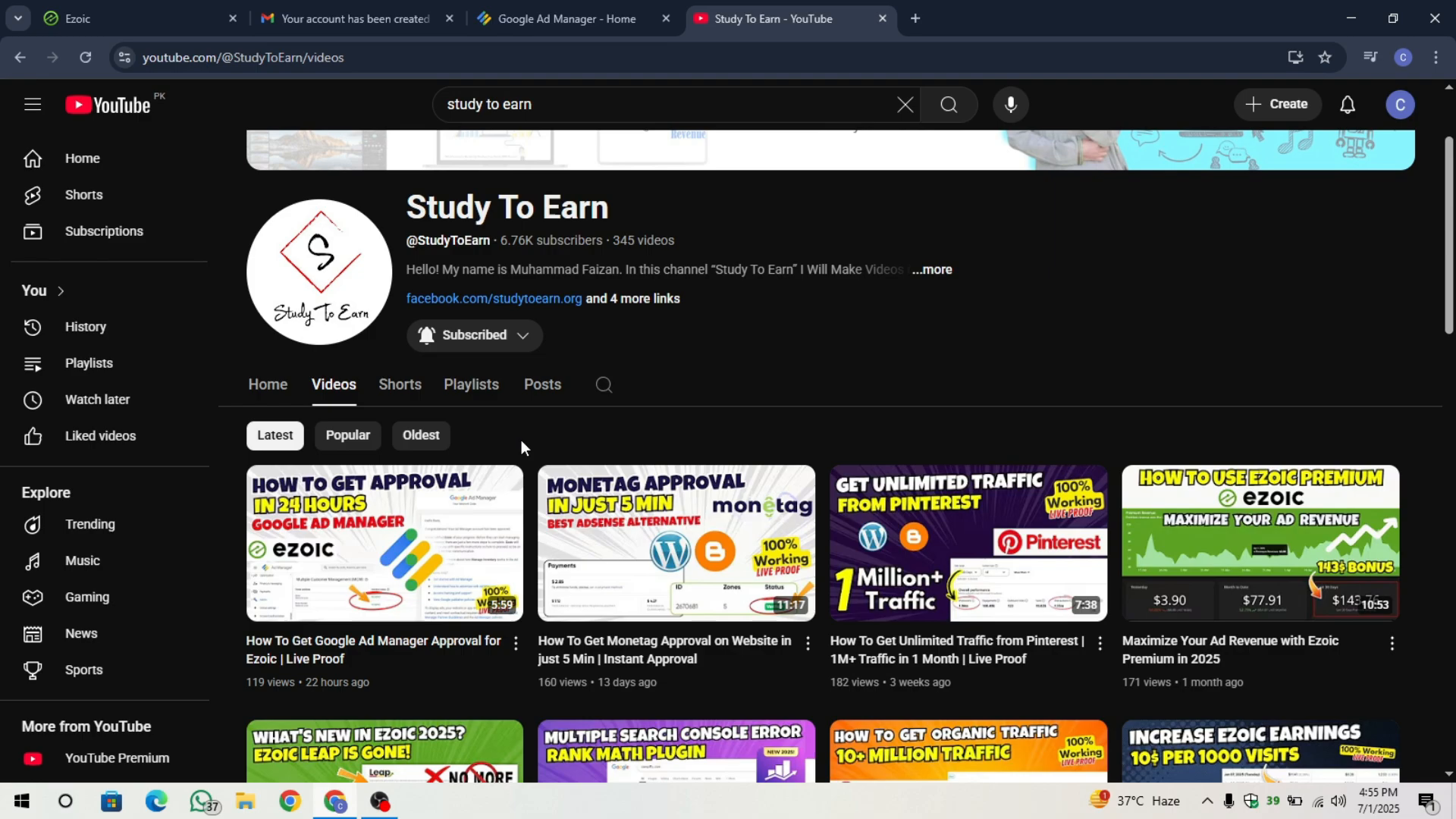
{"action": "scroll", "coordinate": [672, 489], "scroll_direction": "up", "scroll_amount": 2}
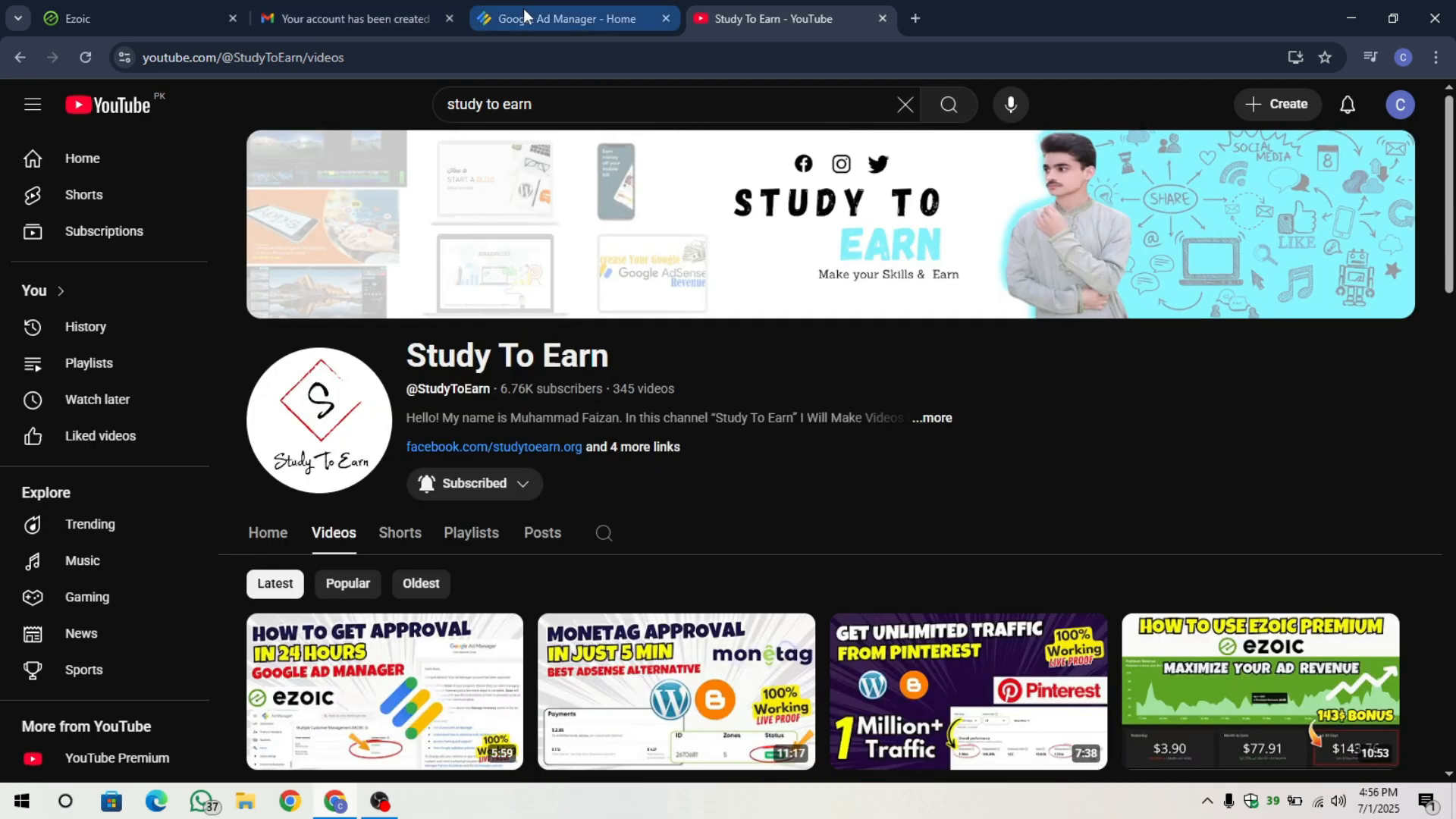
{"action": "left_click", "coordinate": [526, 11]}
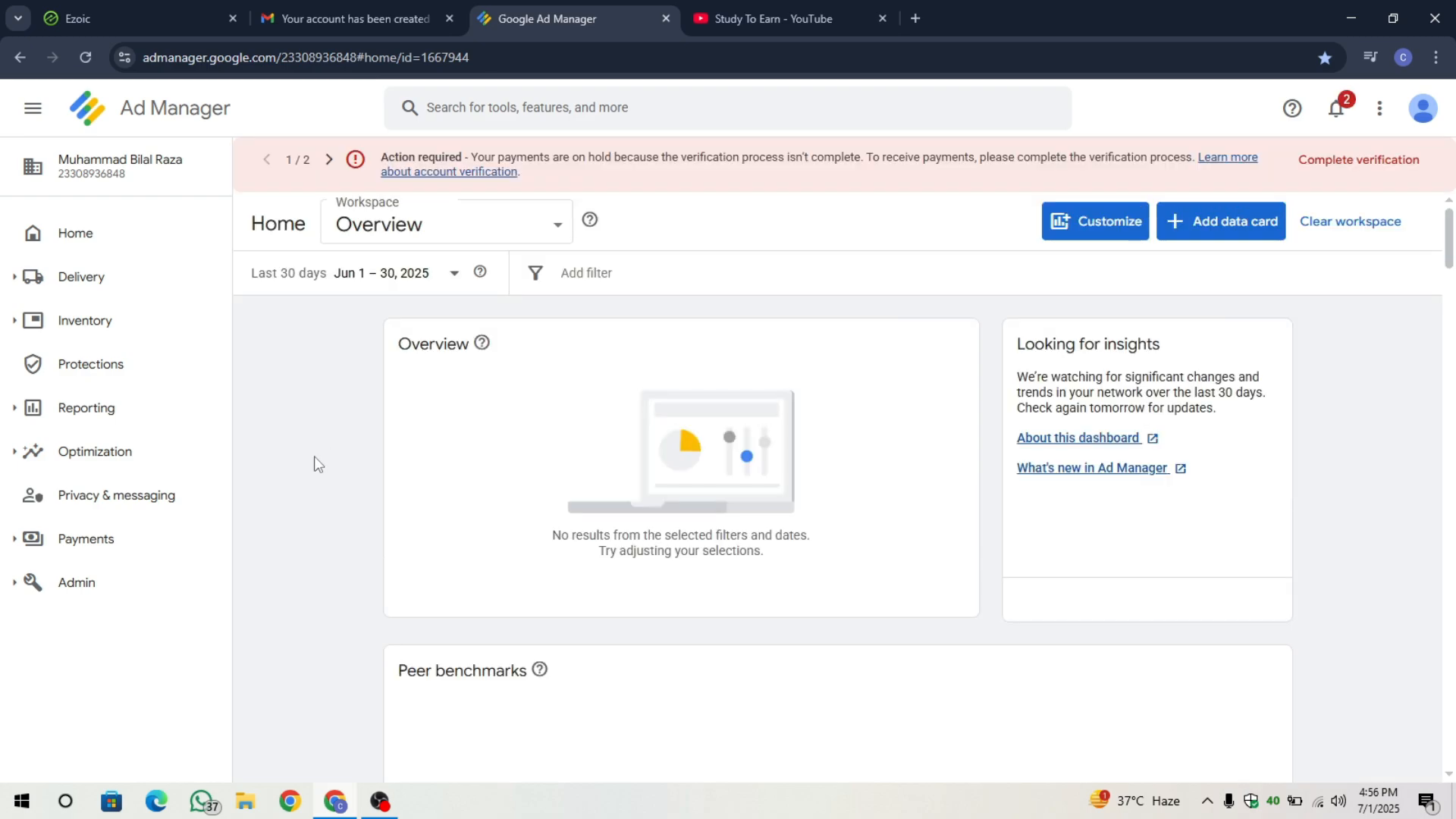
{"action": "left_click", "coordinate": [106, 595]}
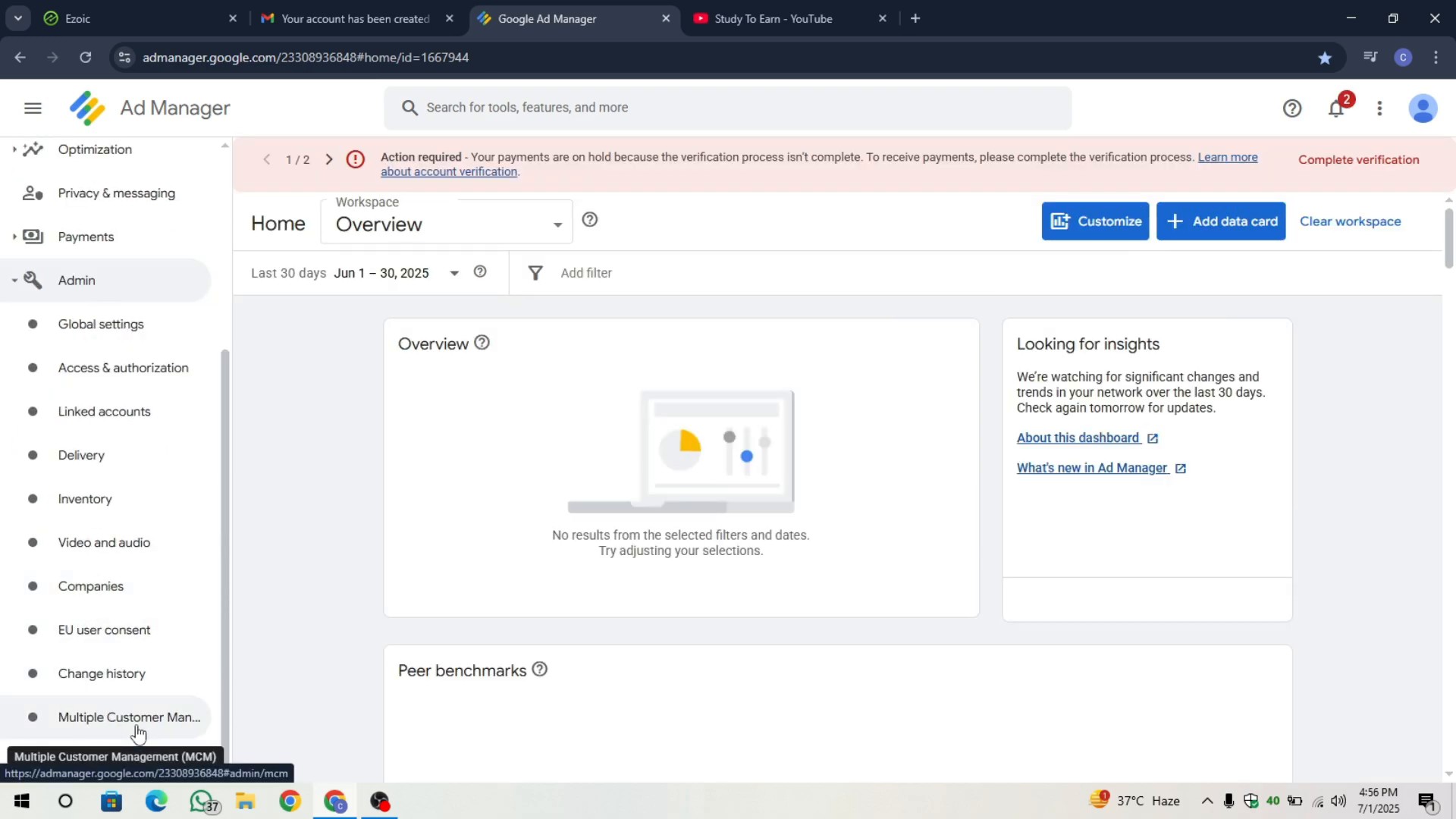
{"action": "left_click", "coordinate": [138, 732]}
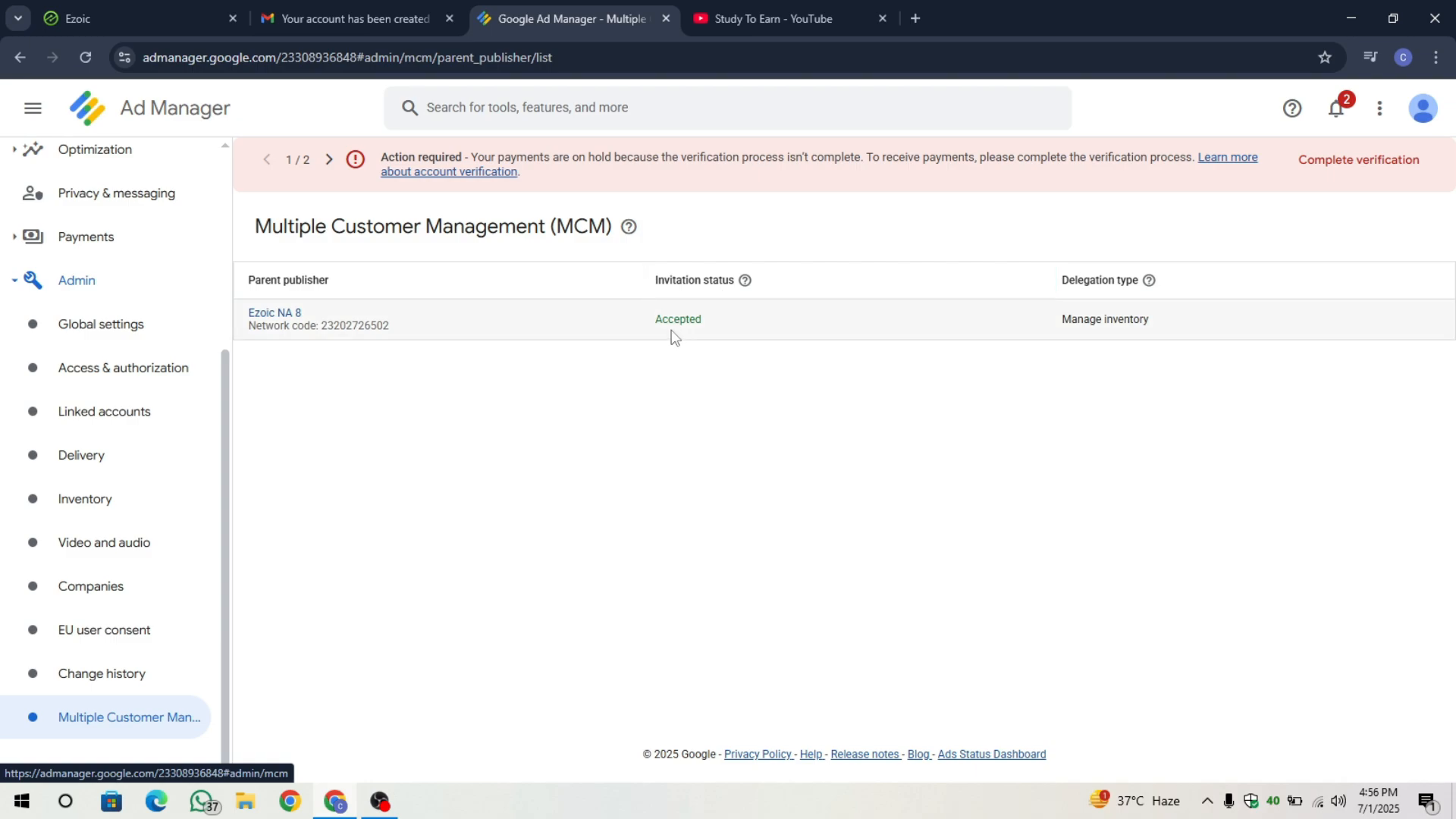
{"action": "left_click", "coordinate": [731, 373]}
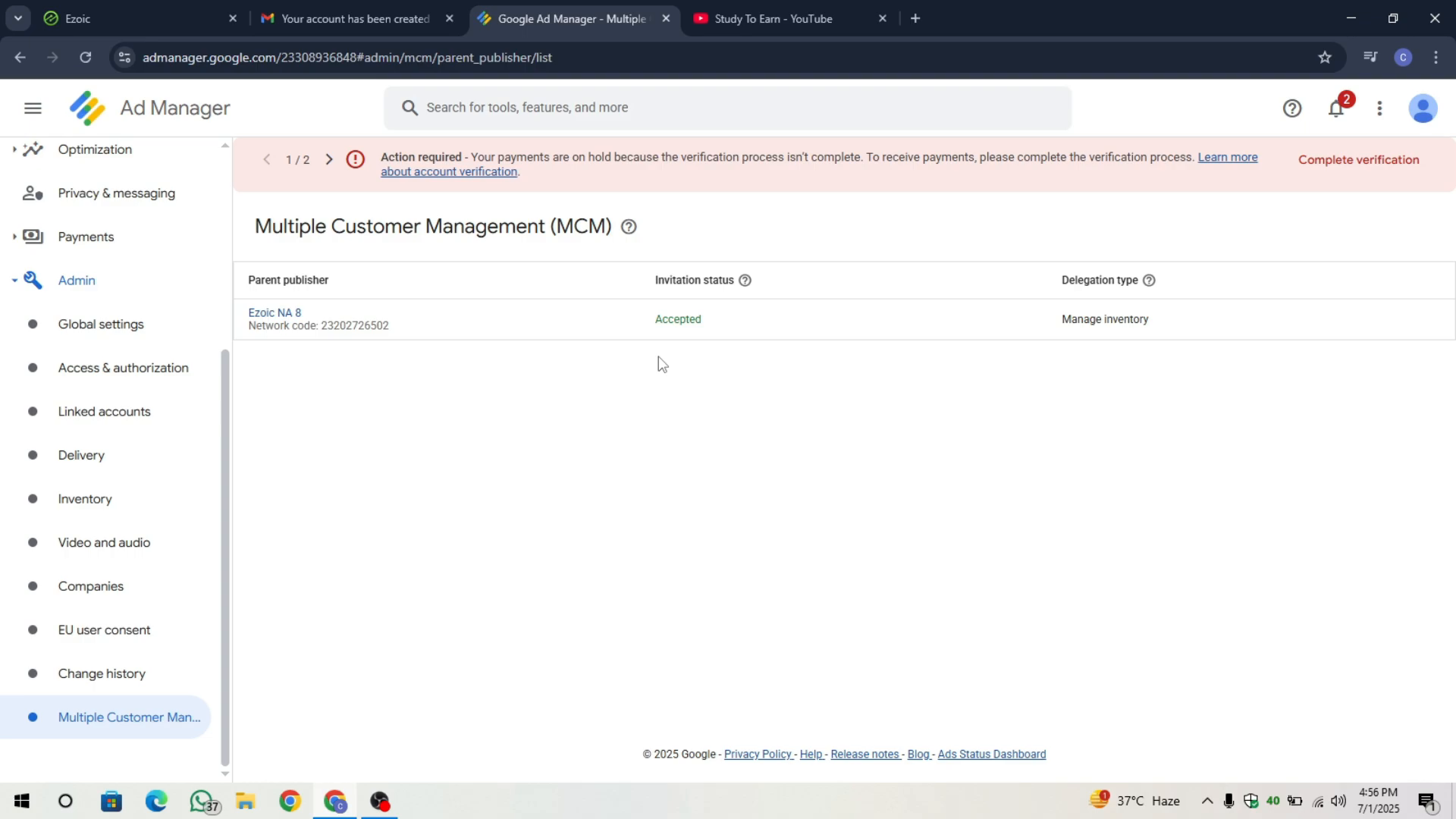
{"action": "left_click", "coordinate": [351, 18]}
{"action": "left_click", "coordinate": [255, 160]}
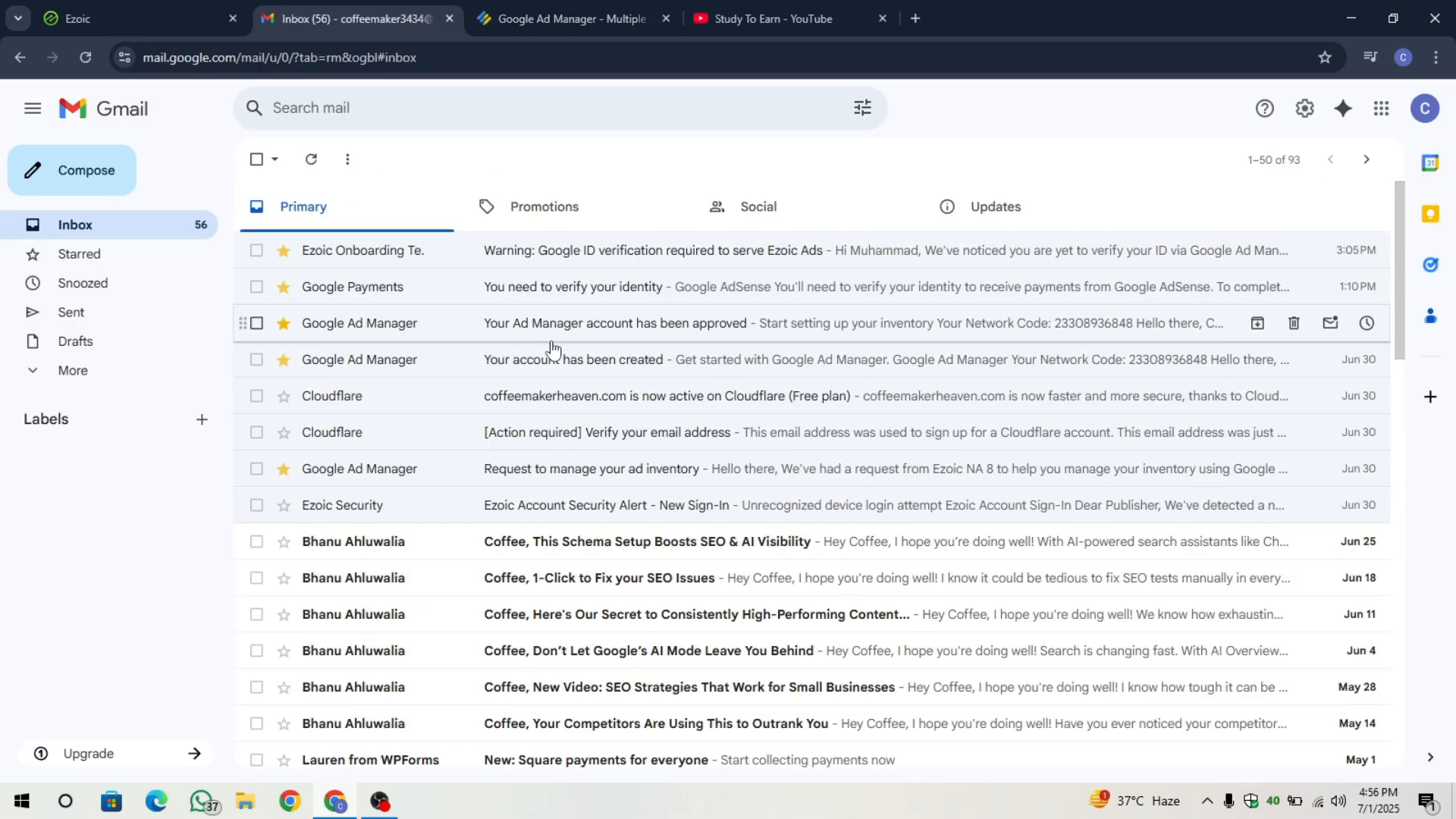
Read the Google Ad Manager account approved email and return to the inbox.
{"action": "left_click", "coordinate": [531, 332]}
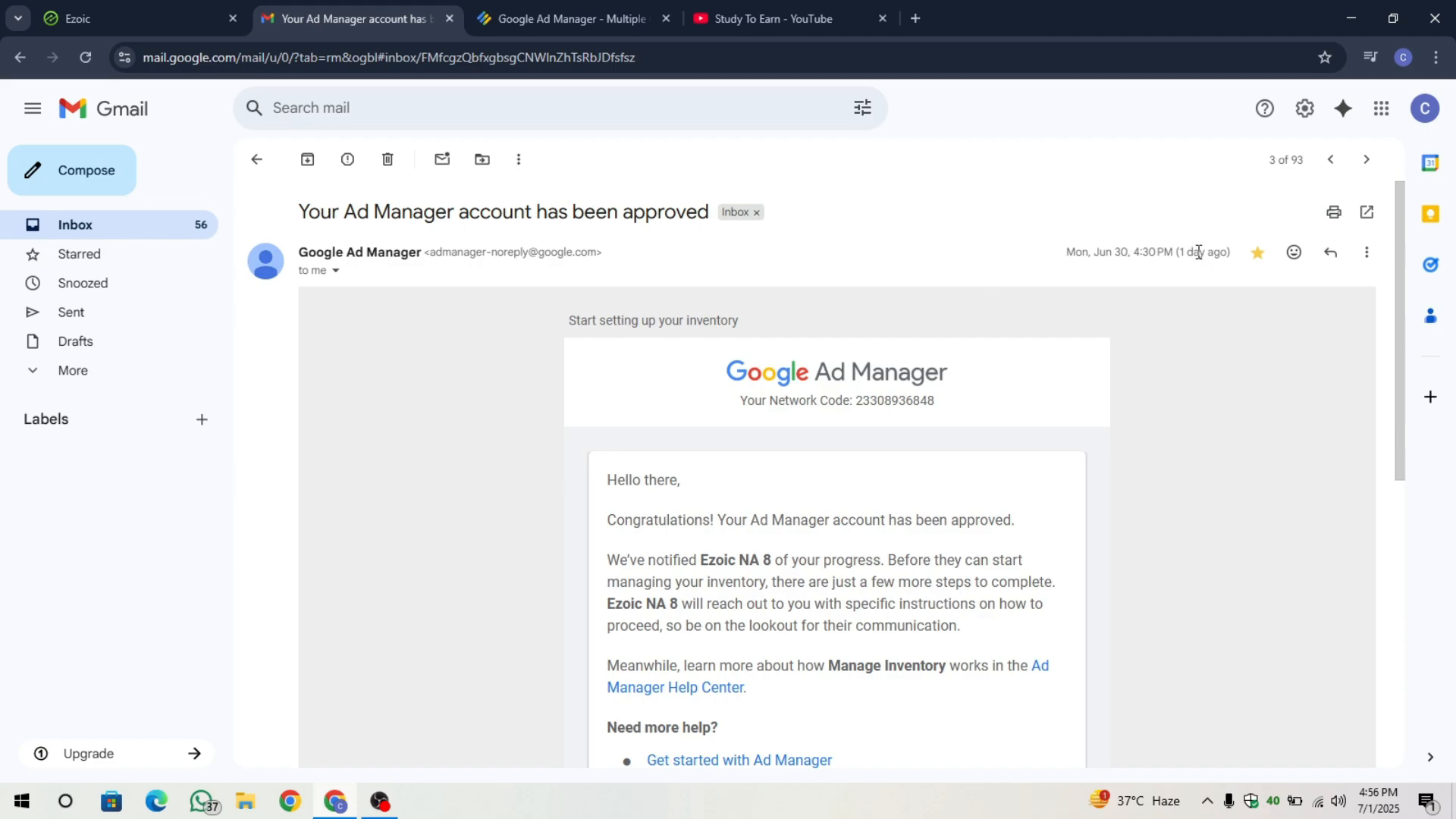
{"action": "left_click_drag", "start_coordinate": [1231, 255], "coordinate": [1181, 260]}
{"action": "left_click", "coordinate": [1168, 292]}
{"action": "left_click", "coordinate": [257, 160]}
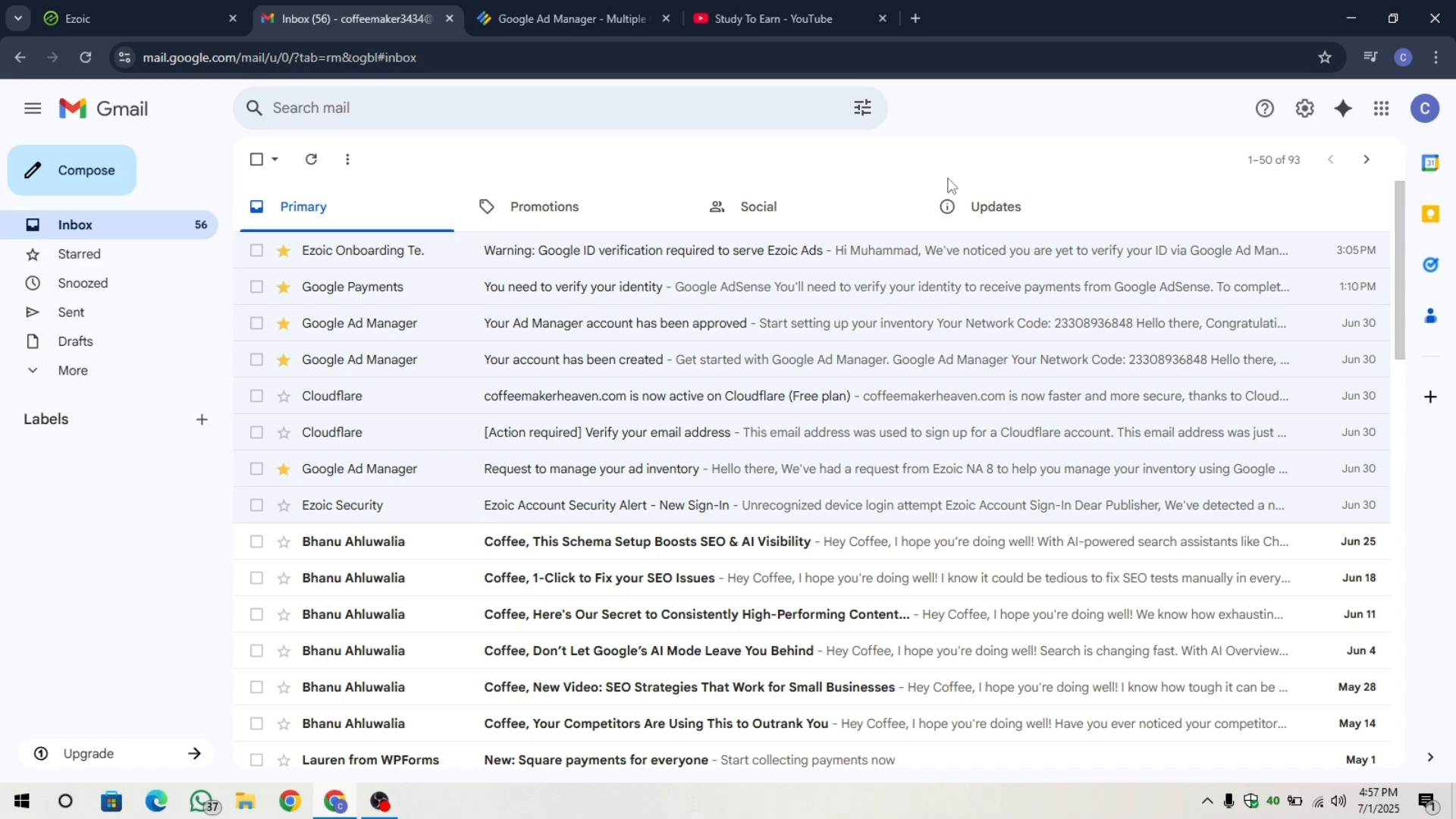
Read the Google Payments identity verification email and return to the inbox.
{"action": "left_click", "coordinate": [445, 296]}
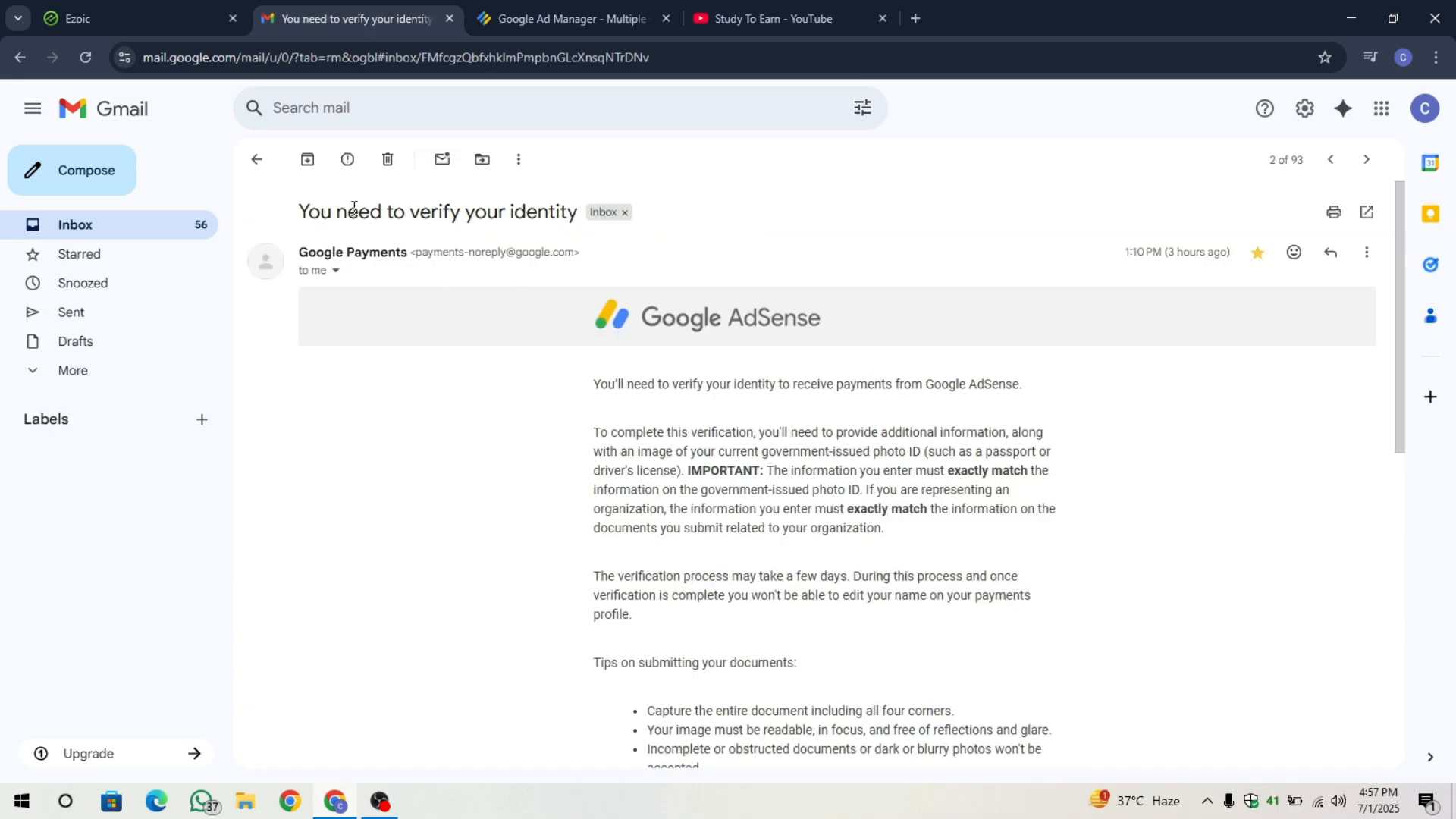
{"action": "left_click_drag", "start_coordinate": [324, 206], "coordinate": [573, 212]}
{"action": "left_click", "coordinate": [513, 545]}
{"action": "scroll", "coordinate": [515, 544], "scroll_direction": "down", "scroll_amount": 5}
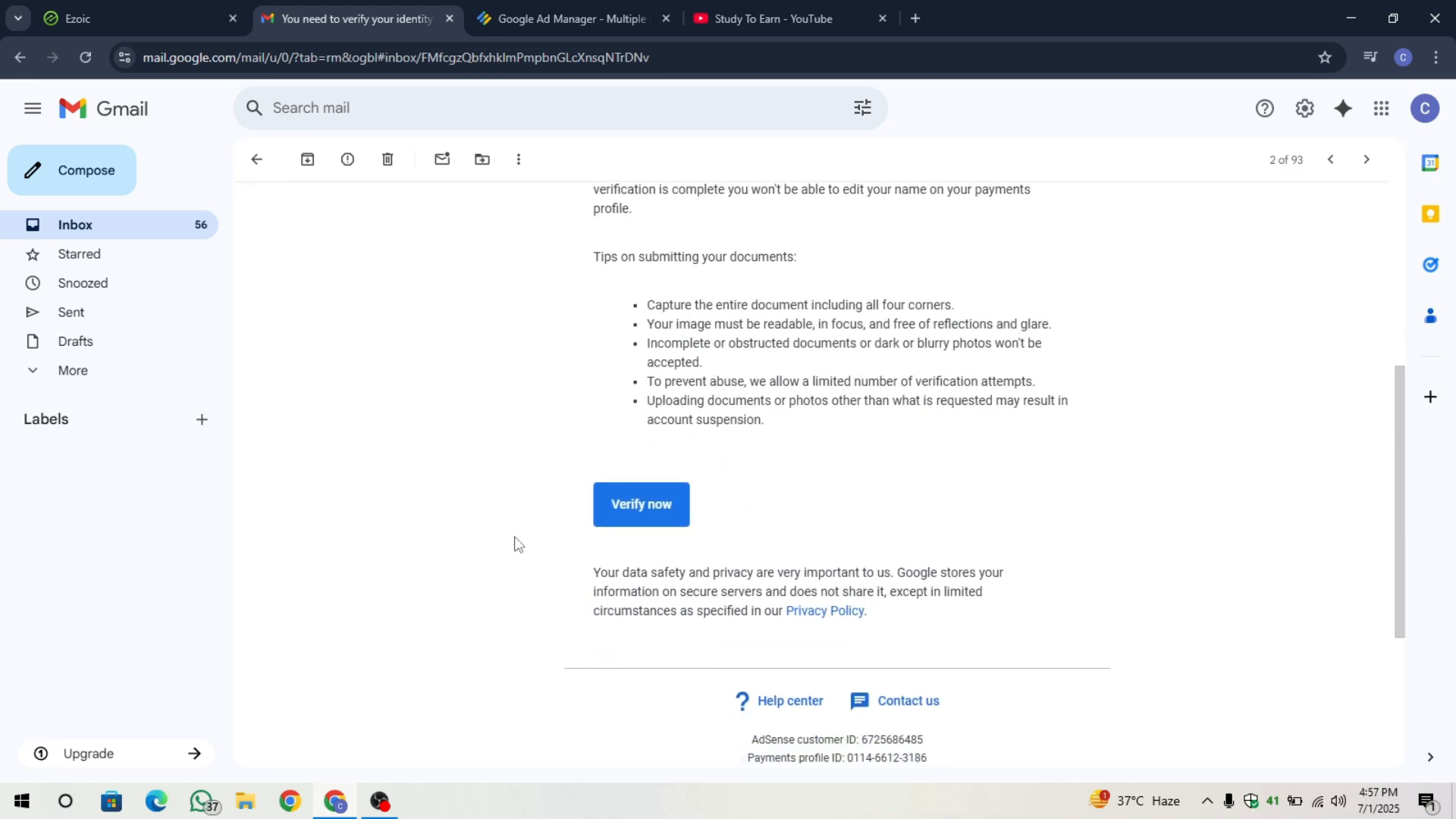
{"action": "scroll", "coordinate": [514, 543], "scroll_direction": "up", "scroll_amount": 6}
{"action": "left_click", "coordinate": [258, 160]}
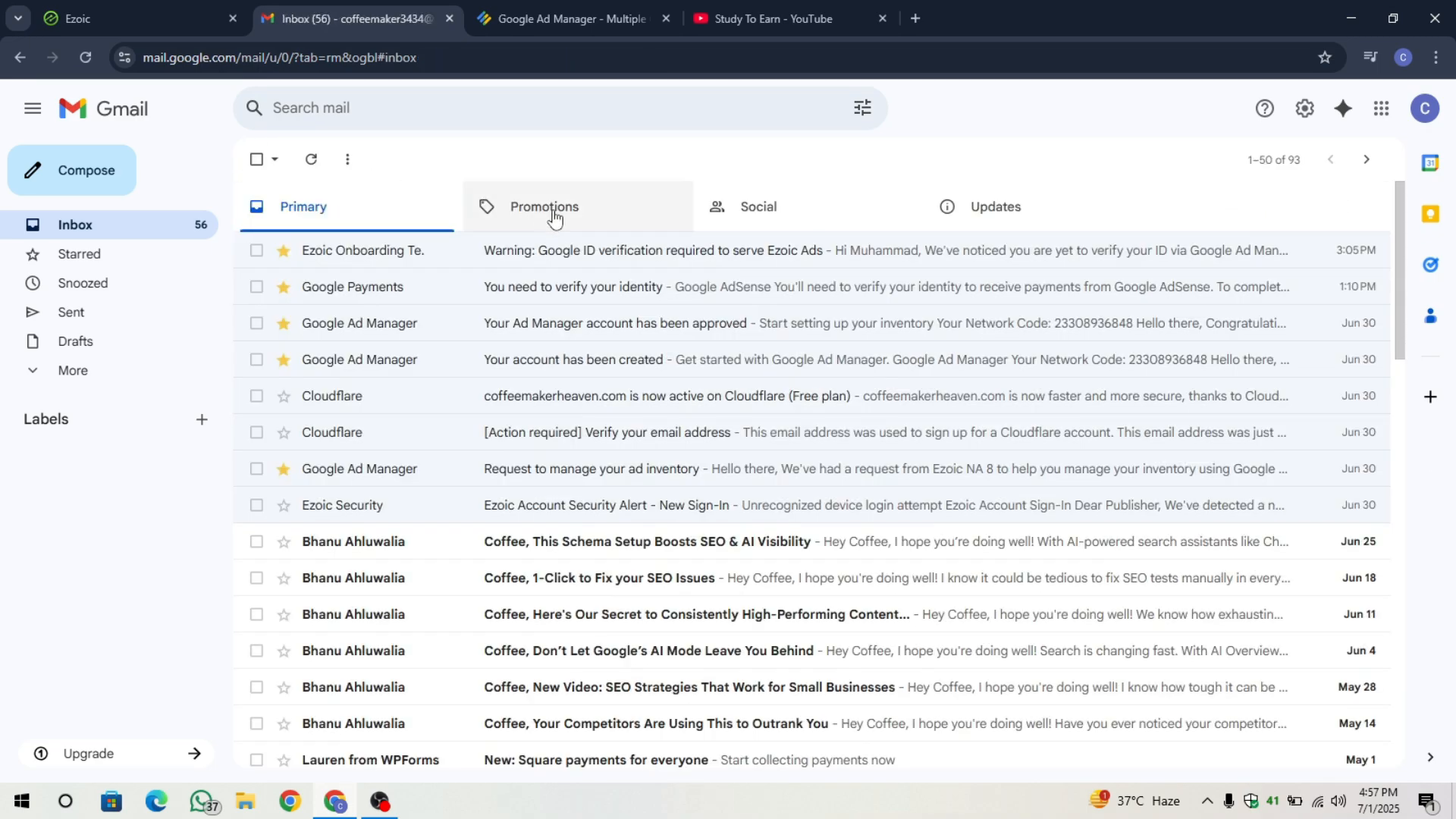
Read the Ezoic Onboarding warning email, noting its bold line about verifying your Google ID.
{"action": "left_click", "coordinate": [536, 252]}
{"action": "left_click_drag", "start_coordinate": [298, 209], "coordinate": [830, 218]}
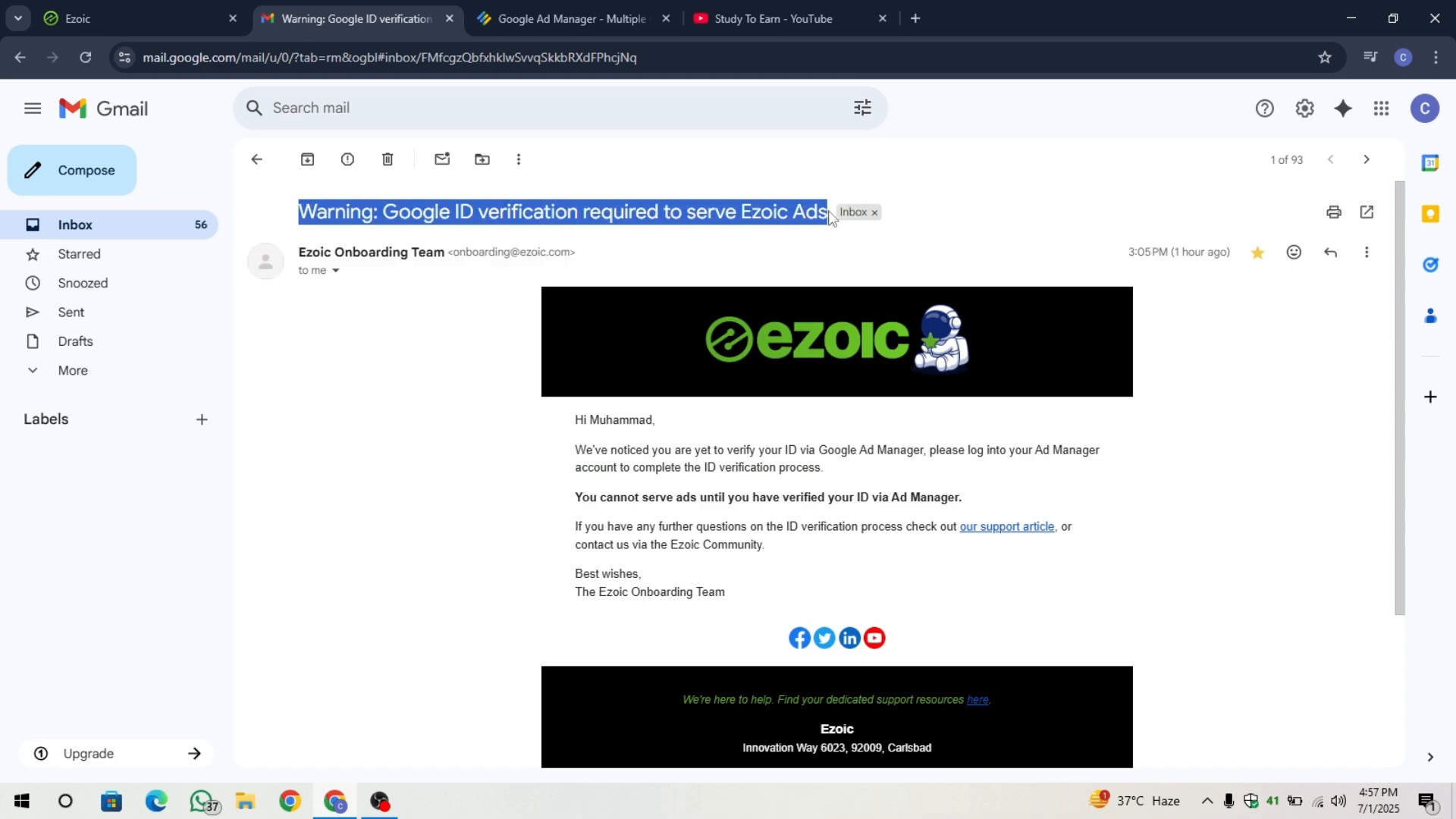
{"action": "left_click", "coordinate": [592, 312]}
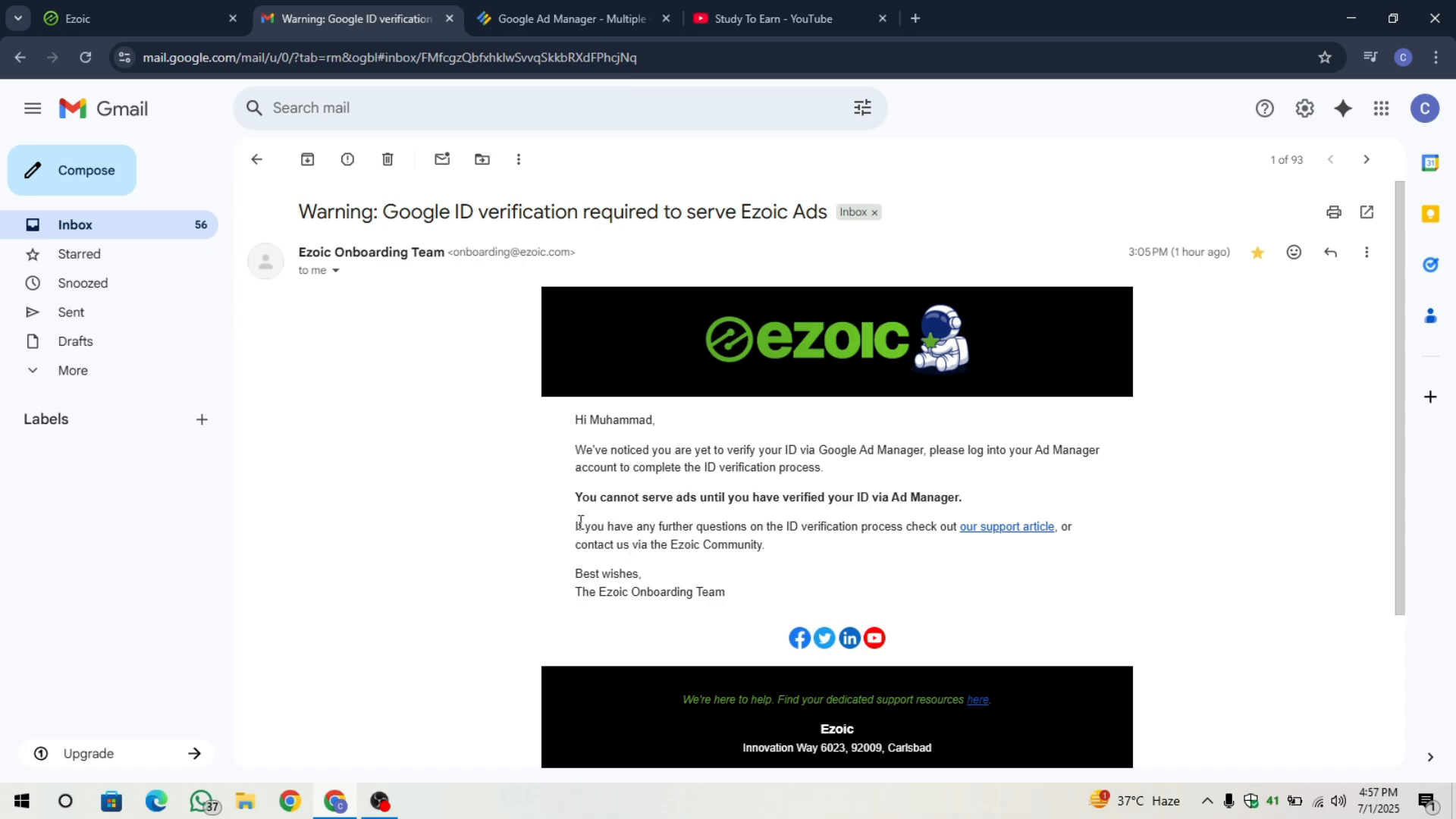
{"action": "left_click_drag", "start_coordinate": [380, 206], "coordinate": [715, 215]}
{"action": "left_click", "coordinate": [684, 438]}
{"action": "left_click_drag", "start_coordinate": [570, 502], "coordinate": [598, 492]}
{"action": "left_click", "coordinate": [967, 502]}
{"action": "left_click", "coordinate": [672, 496]}
Scroll the Ezoic dashboard to the Ad Manager Account Status panel.
{"action": "left_click", "coordinate": [188, 7]}
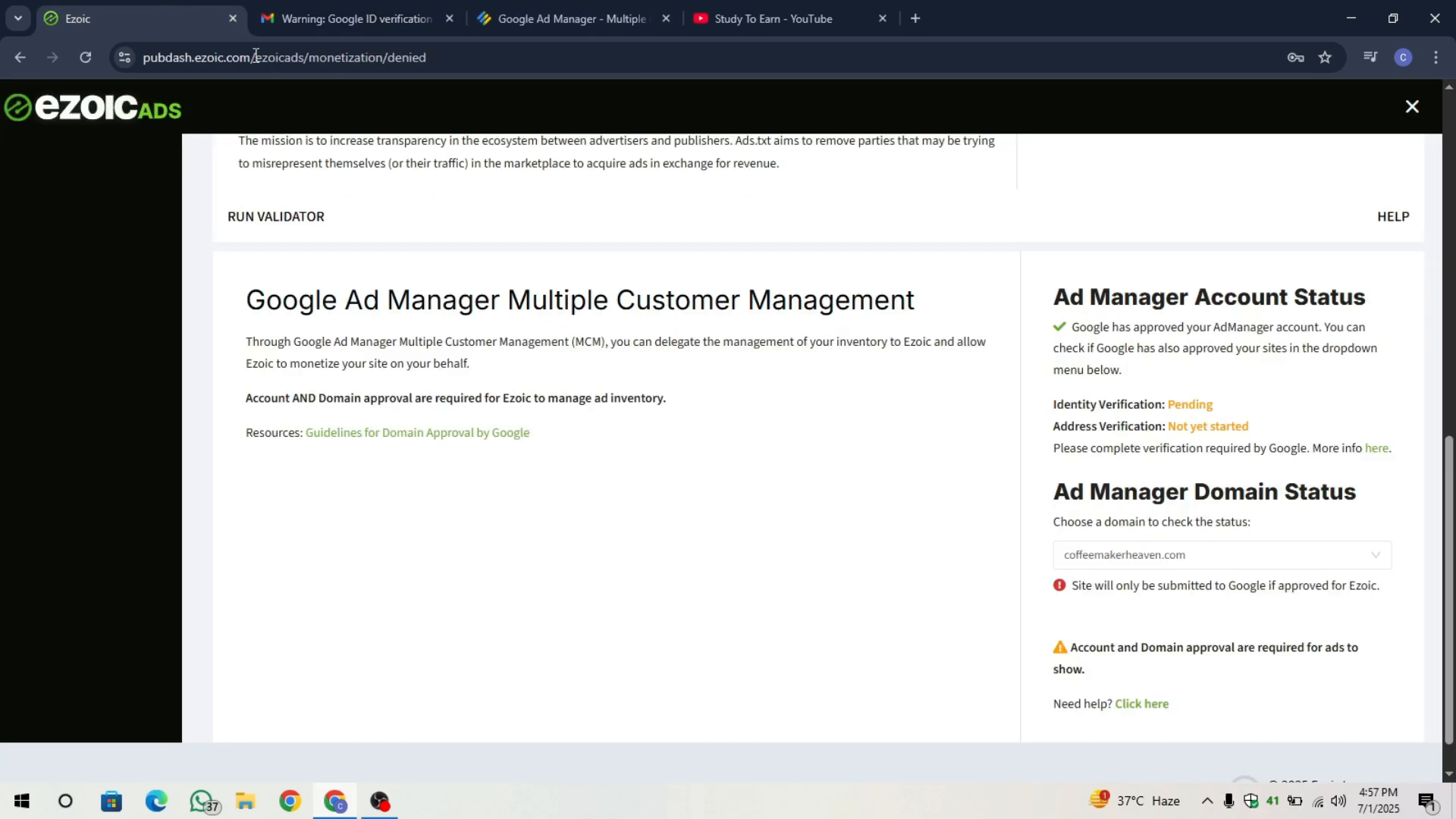
{"action": "scroll", "coordinate": [465, 368], "scroll_direction": "up", "scroll_amount": 10}
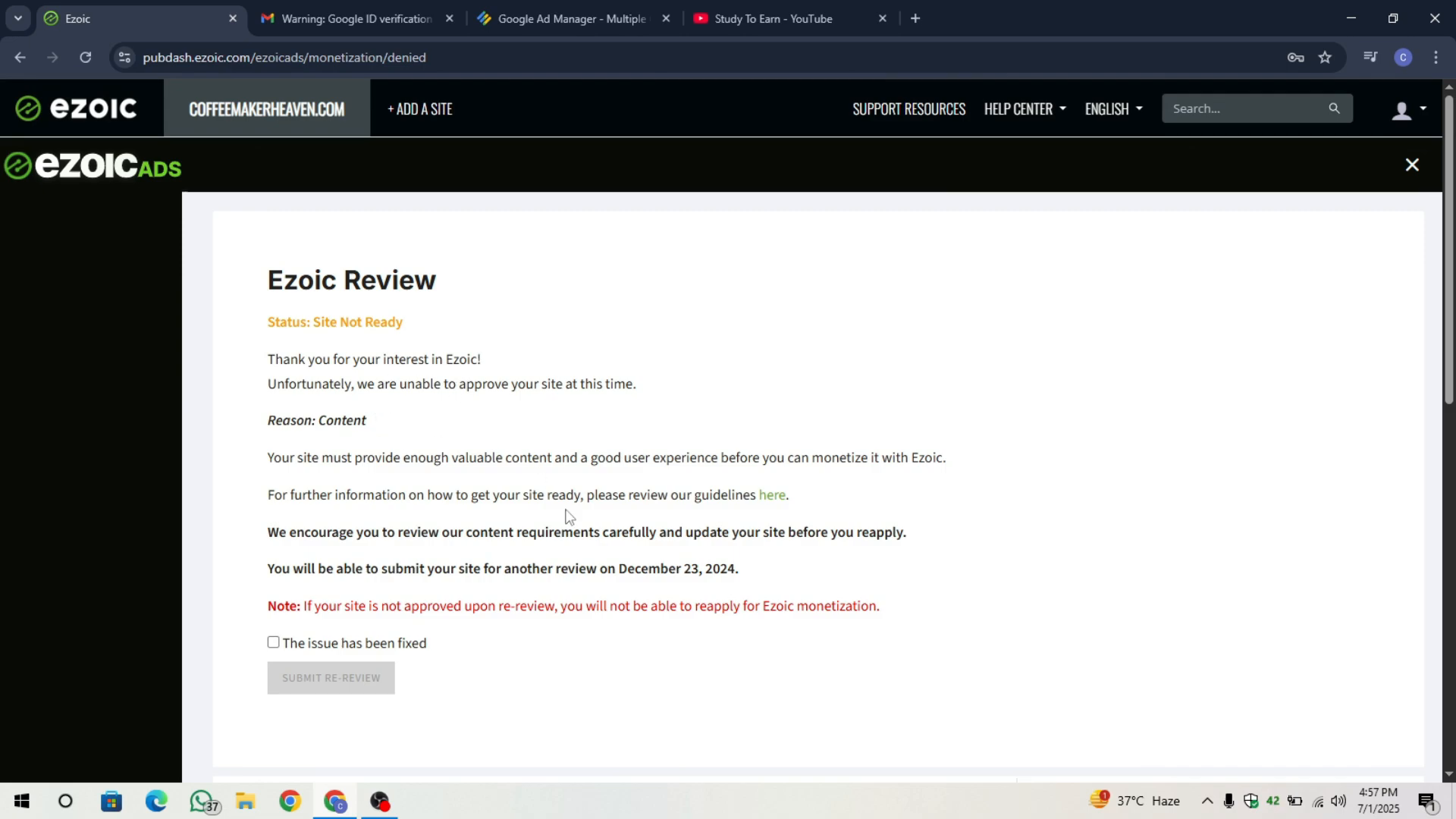
{"action": "scroll", "coordinate": [568, 516], "scroll_direction": "down", "scroll_amount": 8}
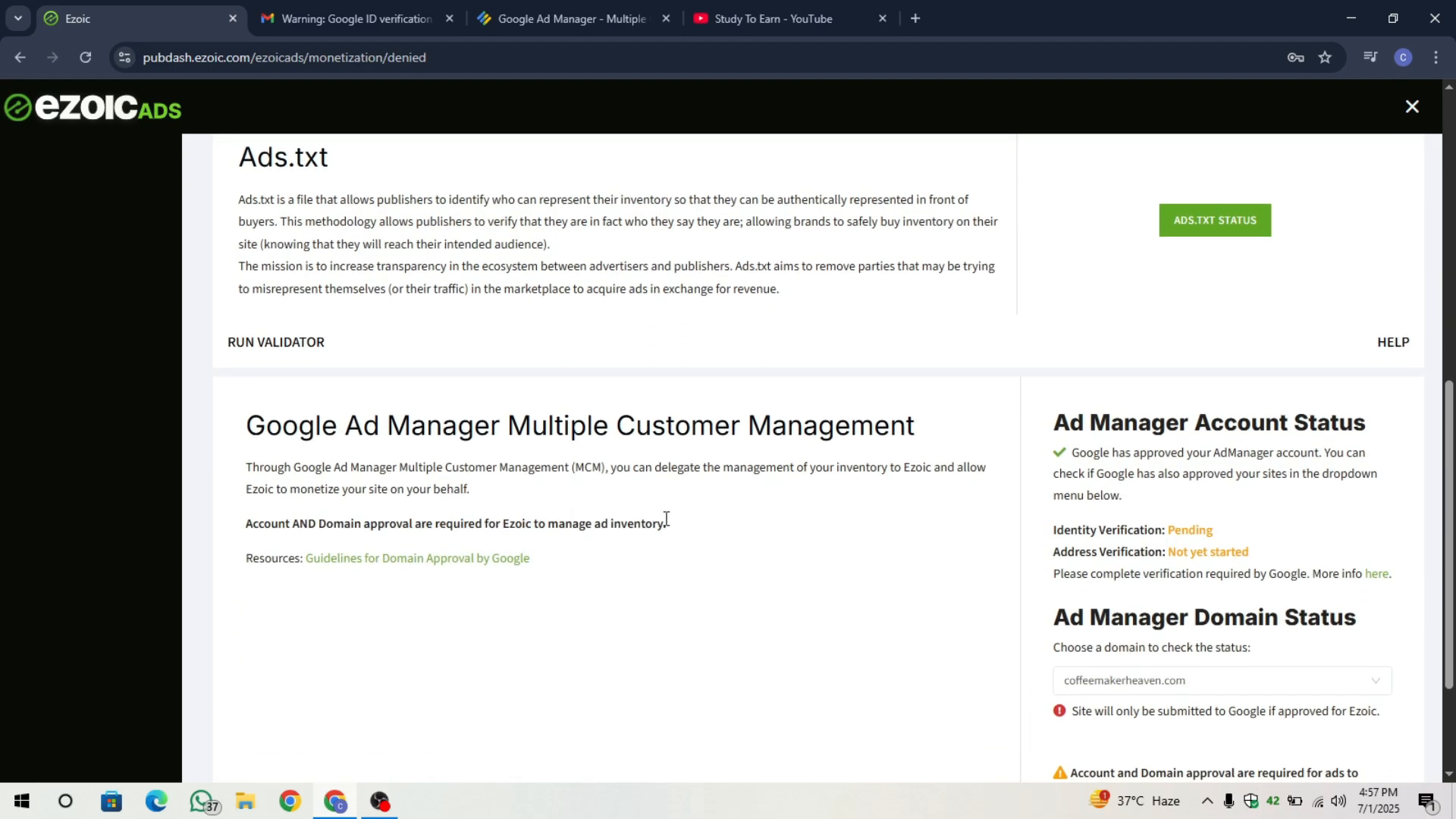
{"action": "scroll", "coordinate": [869, 520], "scroll_direction": "down", "scroll_amount": 3}
{"action": "scroll", "coordinate": [1043, 404], "scroll_direction": "up", "scroll_amount": 1}
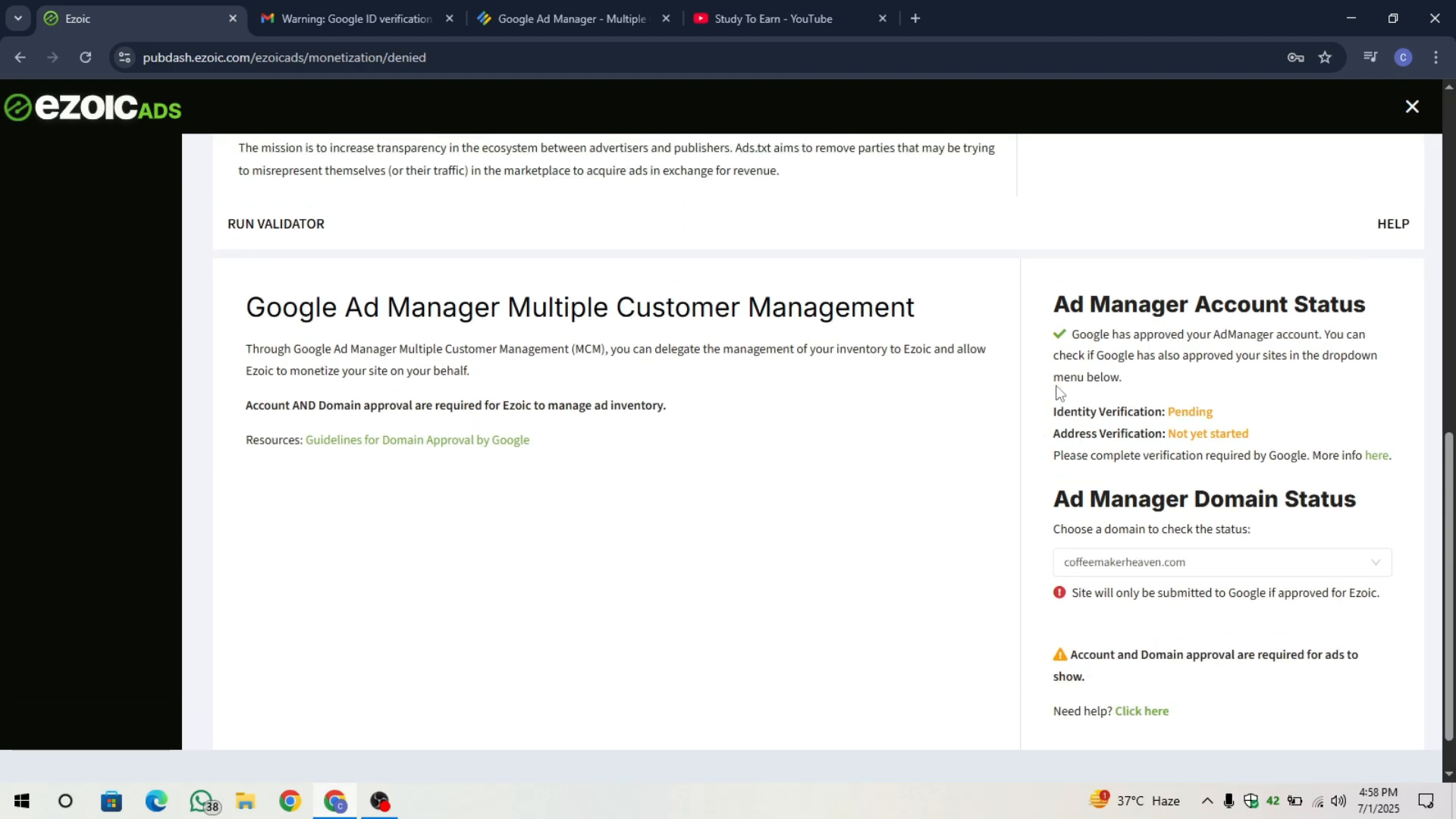
{"action": "left_click_drag", "start_coordinate": [1069, 334], "coordinate": [1119, 327]}
{"action": "left_click", "coordinate": [1101, 334]}
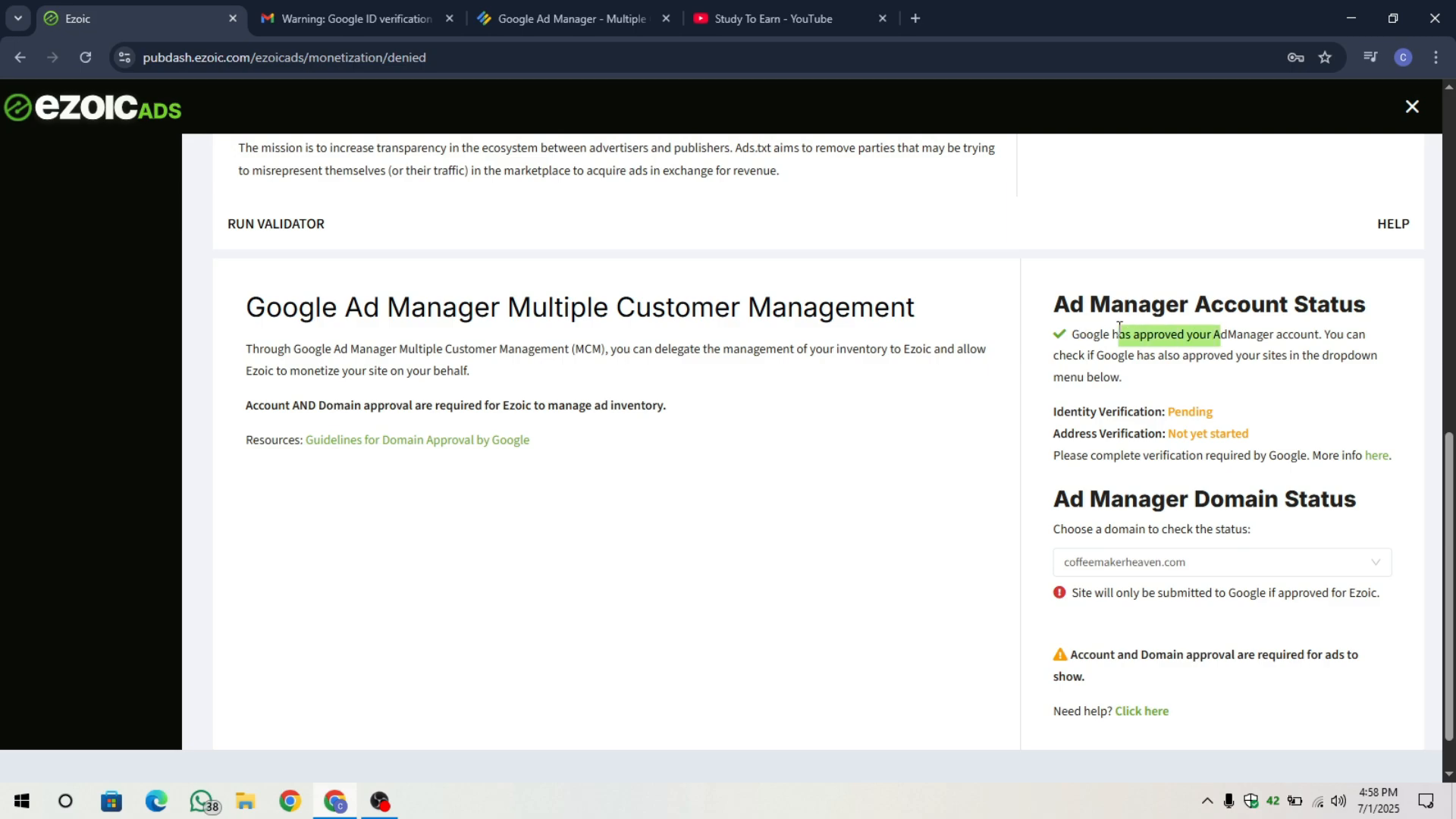
{"action": "left_click", "coordinate": [1101, 350]}
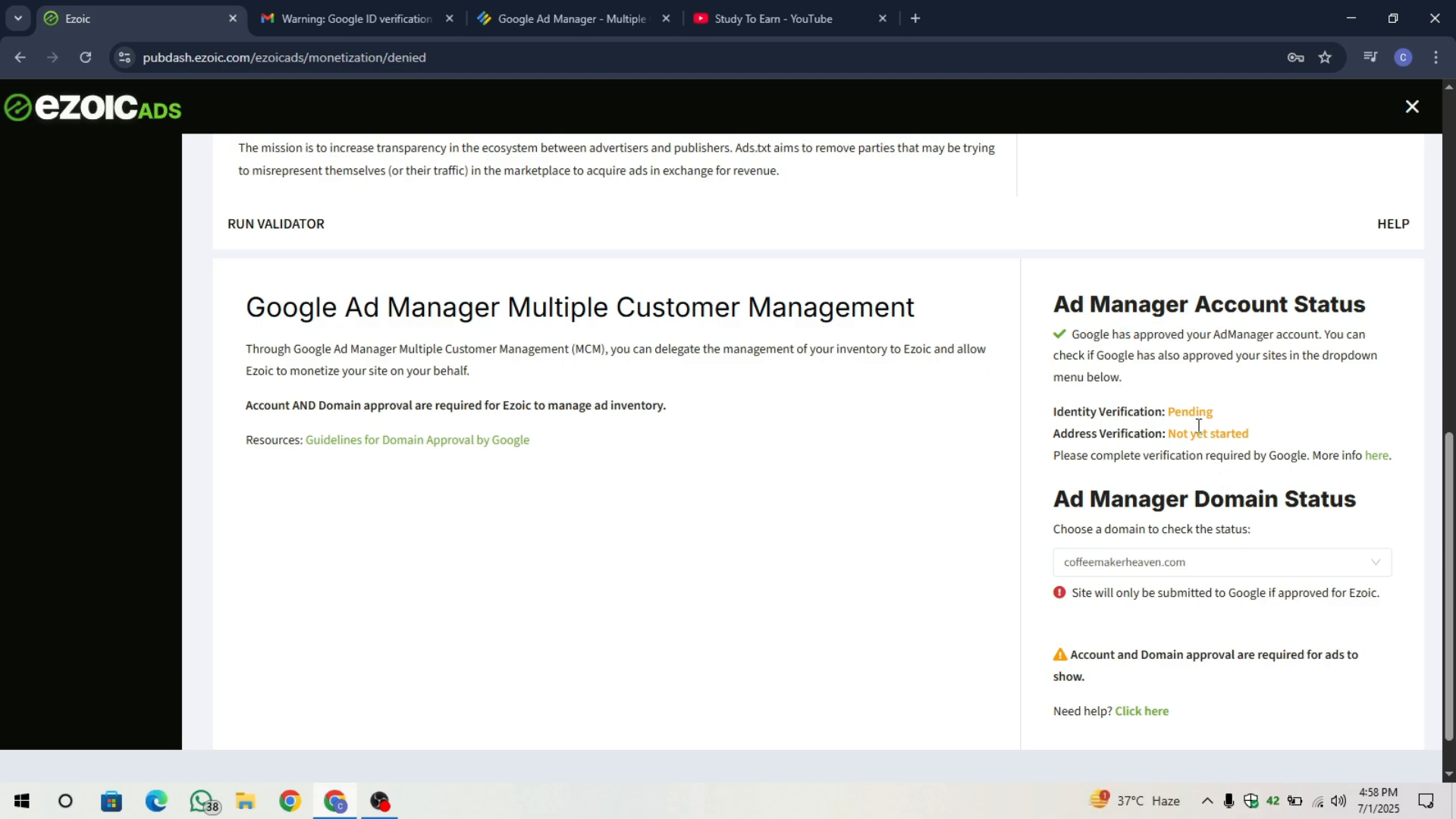
{"action": "left_click_drag", "start_coordinate": [1051, 416], "coordinate": [1154, 417]}
{"action": "mouse_move", "coordinate": [1051, 434]}
{"action": "left_mouse_down"}
{"action": "mouse_move", "coordinate": [1259, 438]}
{"action": "mouse_move", "coordinate": [1051, 417]}
{"action": "left_mouse_up"}
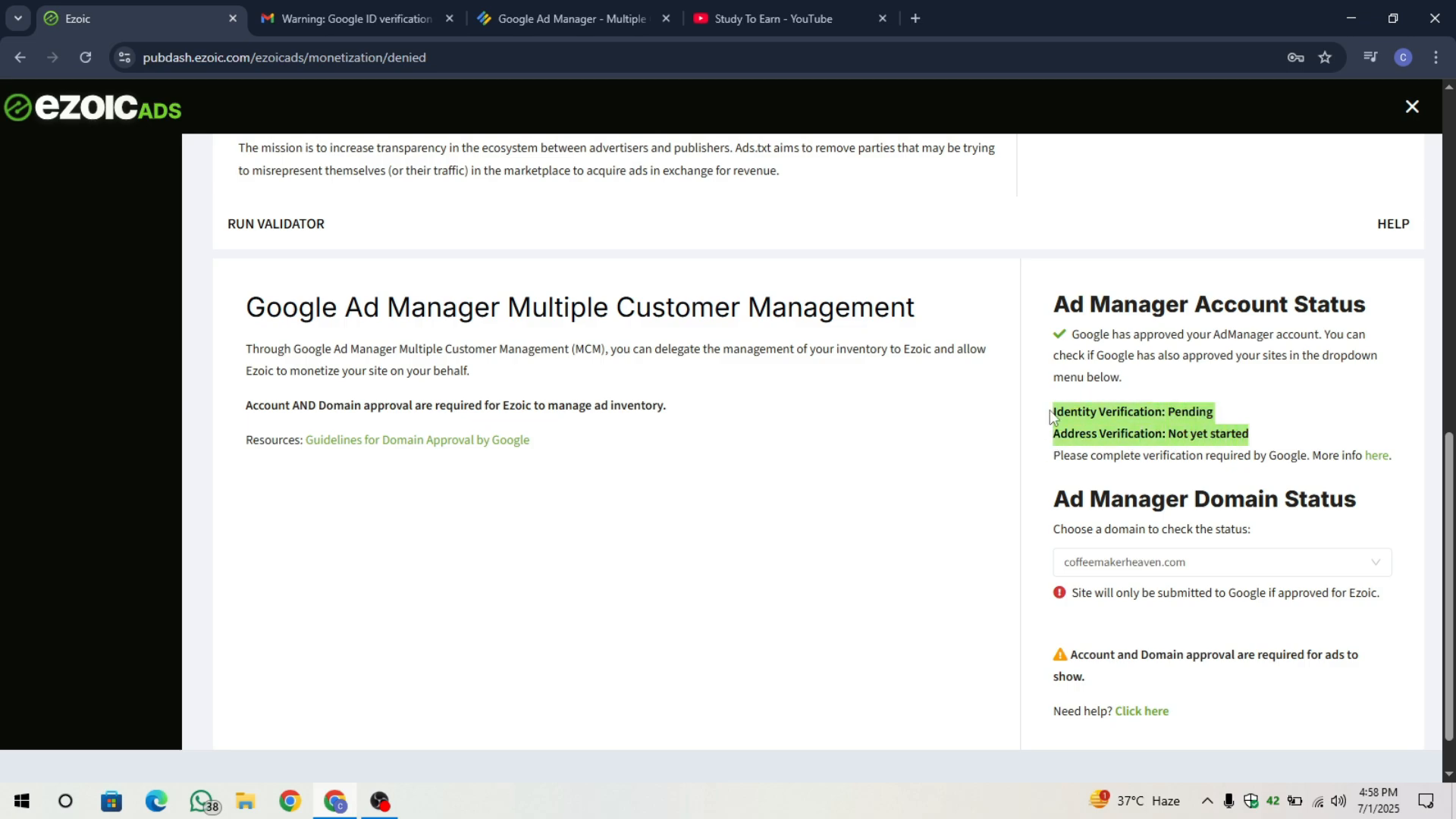
{"action": "left_click", "coordinate": [1089, 421]}
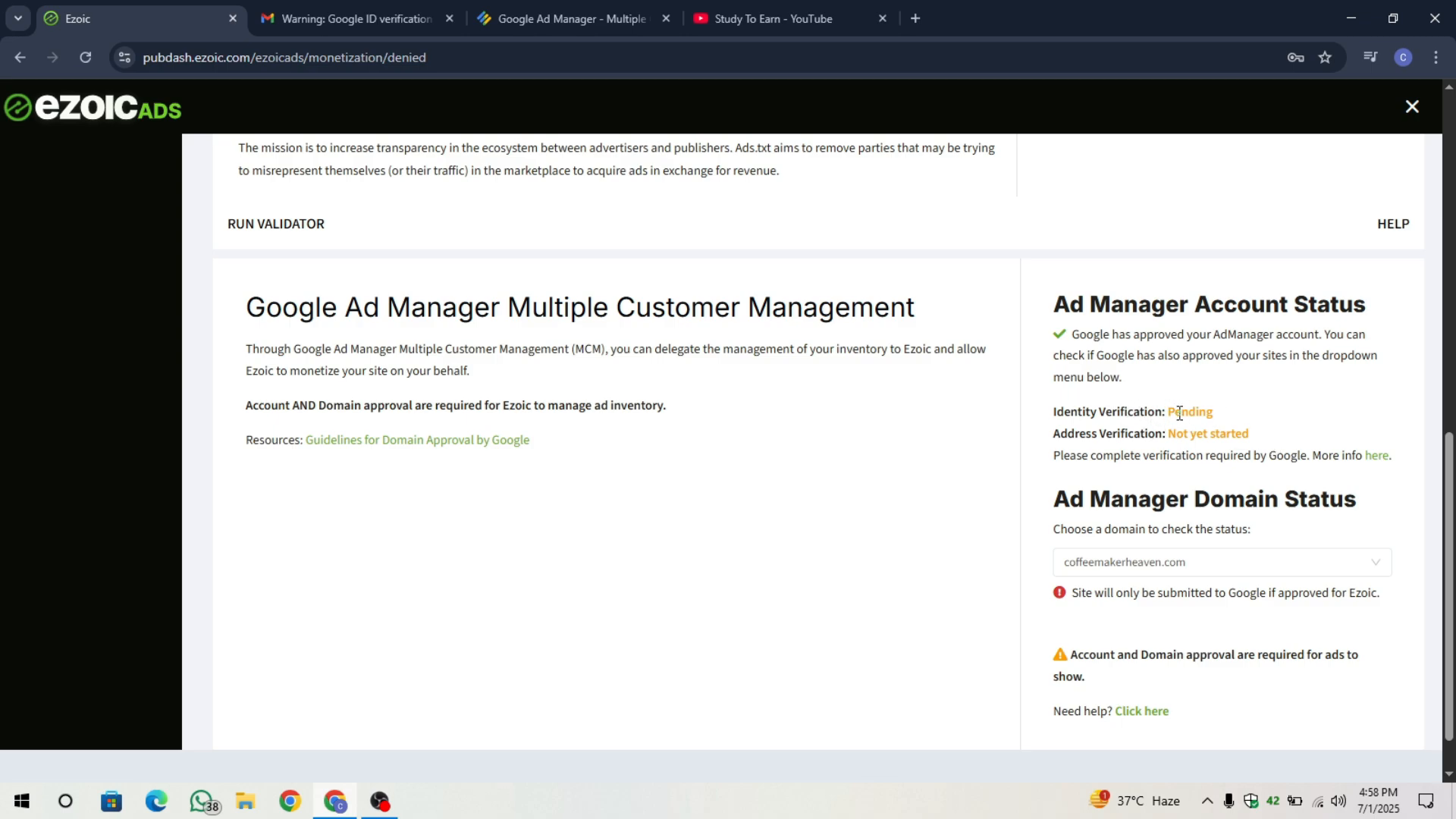
{"action": "left_click", "coordinate": [407, 11]}
{"action": "left_click", "coordinate": [258, 160]}
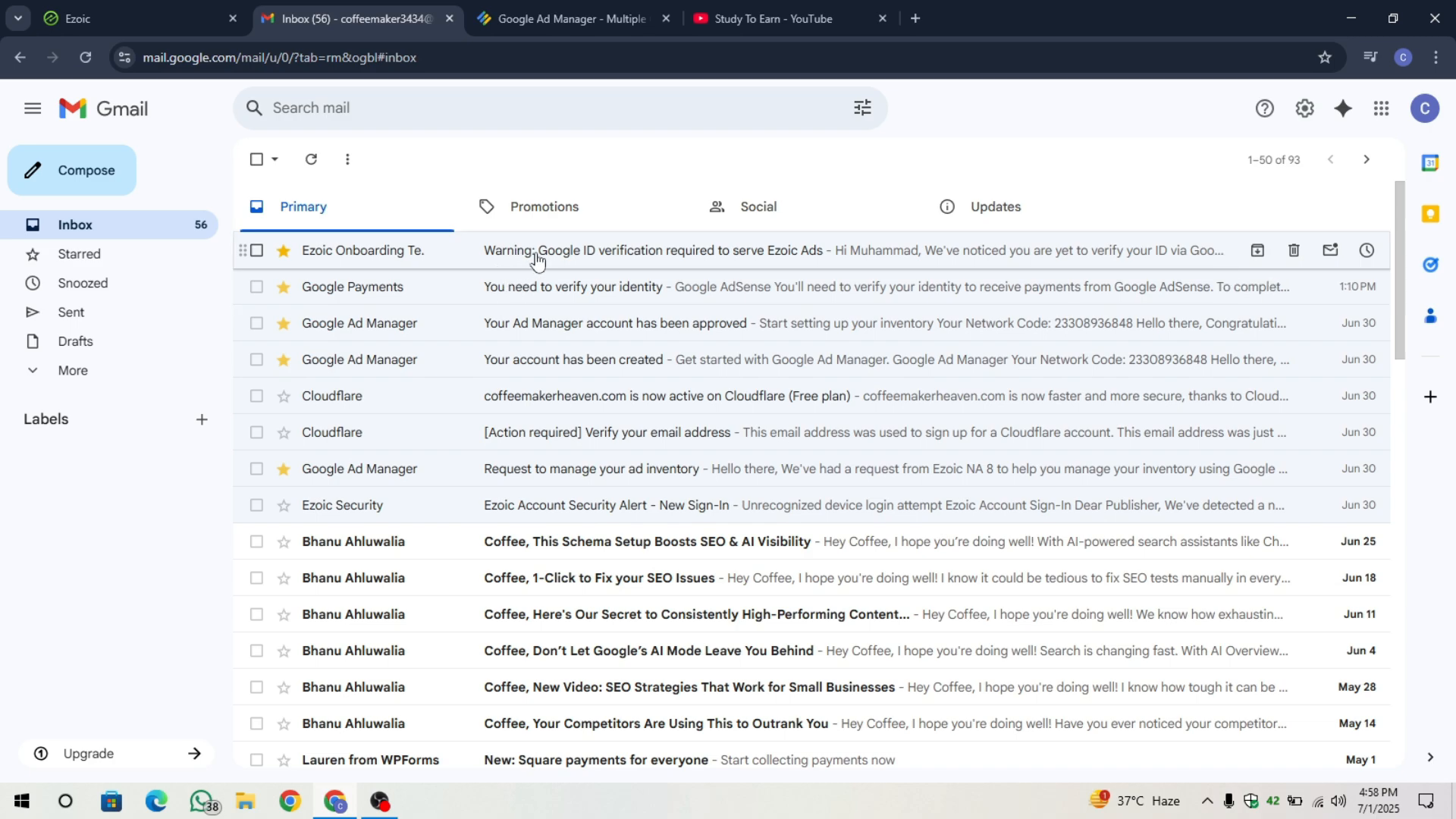
Review the Google Payments verification email down to Verify now, then switch to Ad Manager's MCM page.
{"action": "left_click", "coordinate": [530, 286]}
{"action": "scroll", "coordinate": [634, 599], "scroll_direction": "down", "scroll_amount": 5}
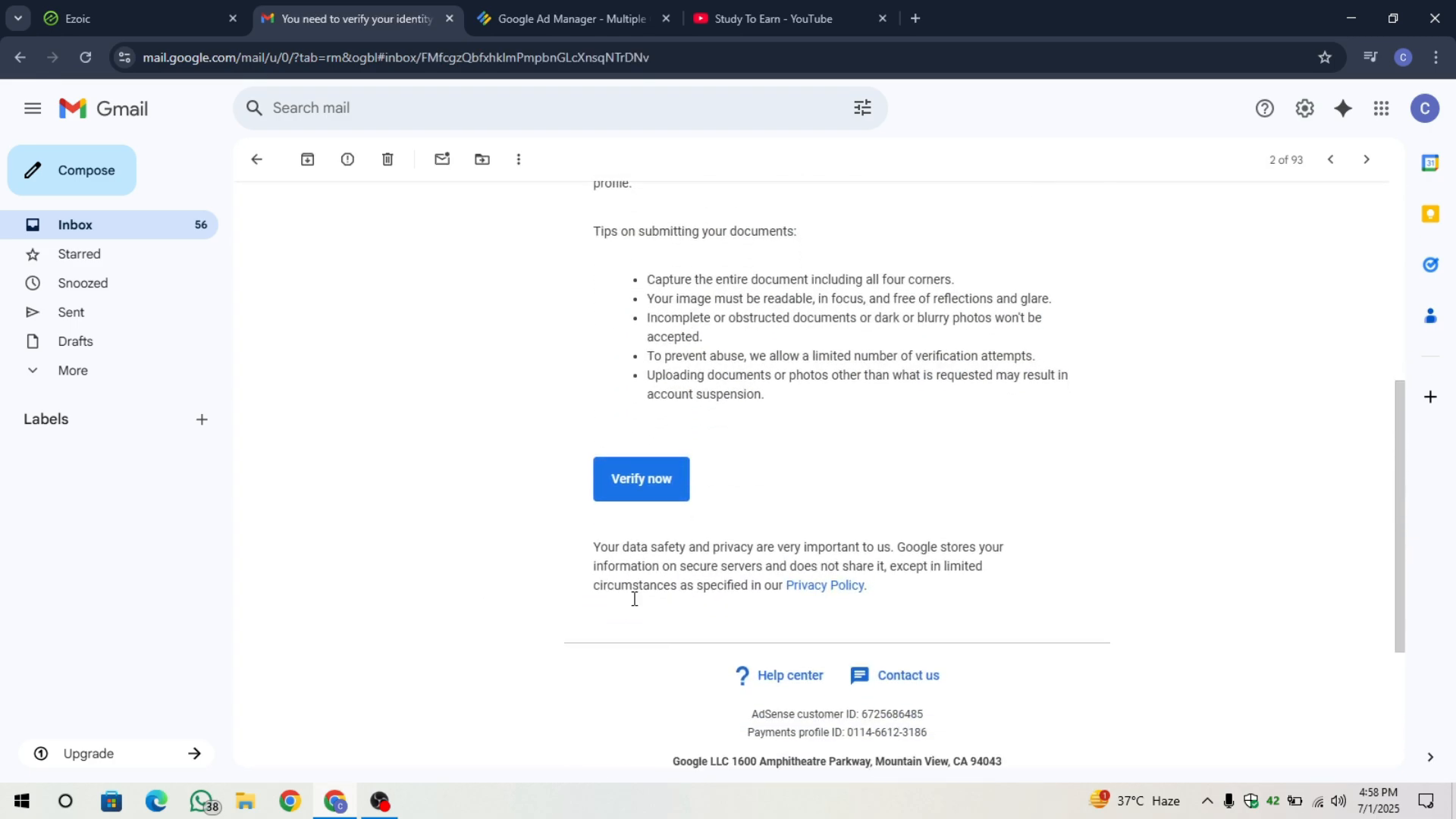
{"action": "scroll", "coordinate": [660, 493], "scroll_direction": "up", "scroll_amount": 5}
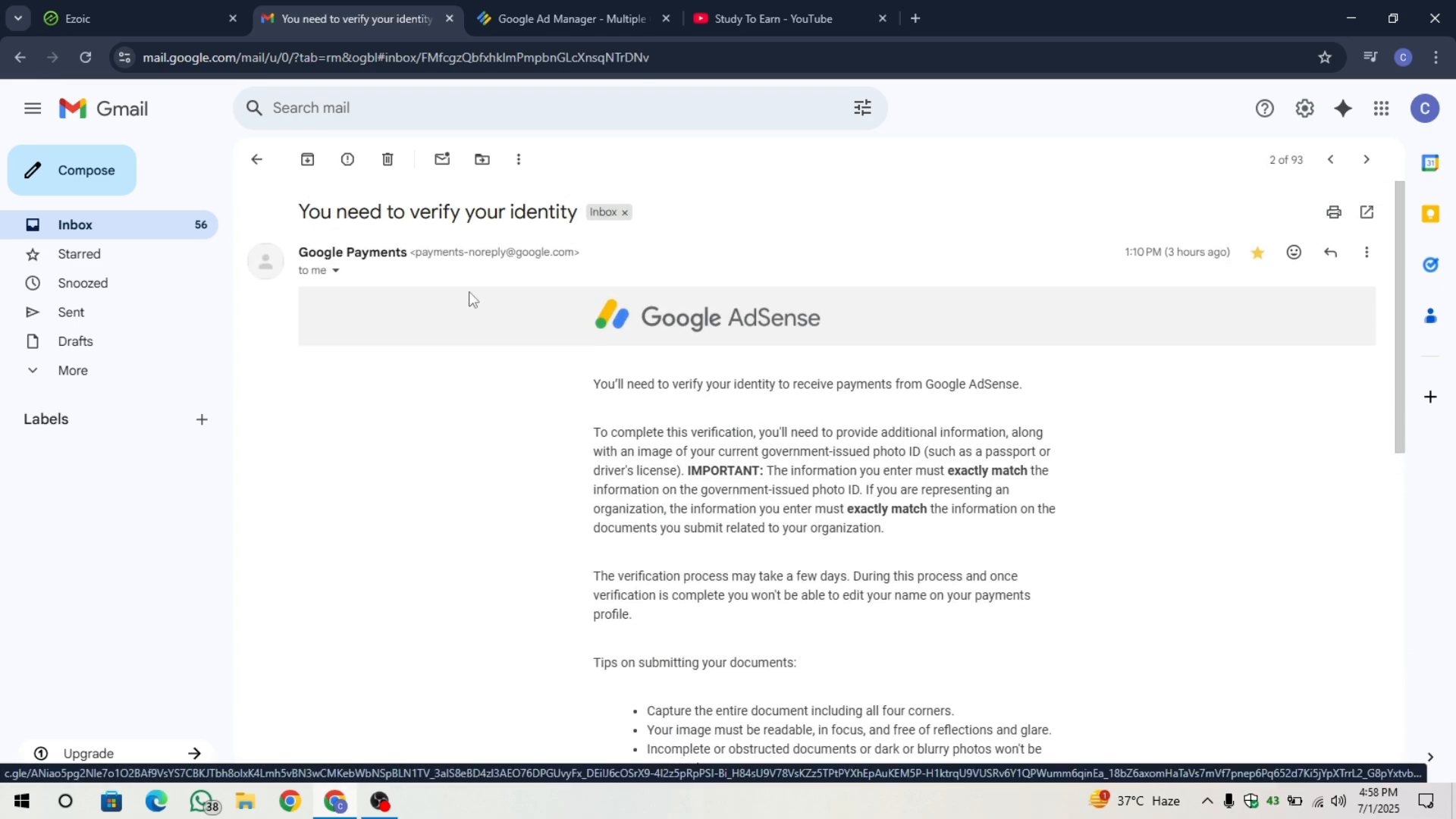
{"action": "left_click", "coordinate": [256, 159]}
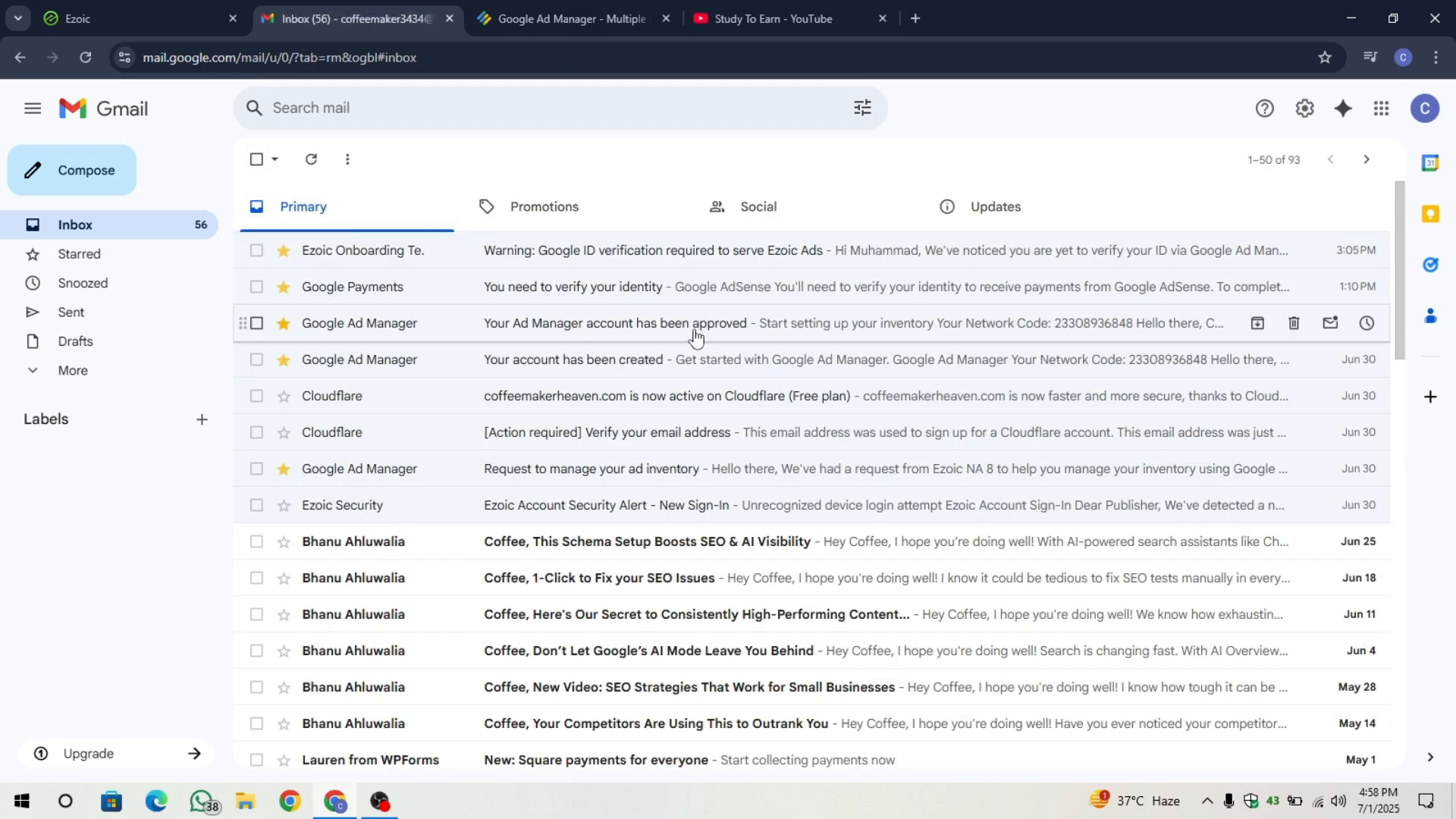
{"action": "left_click", "coordinate": [637, 291]}
{"action": "scroll", "coordinate": [561, 455], "scroll_direction": "down", "scroll_amount": 5}
{"action": "scroll", "coordinate": [561, 455], "scroll_direction": "up", "scroll_amount": 2}
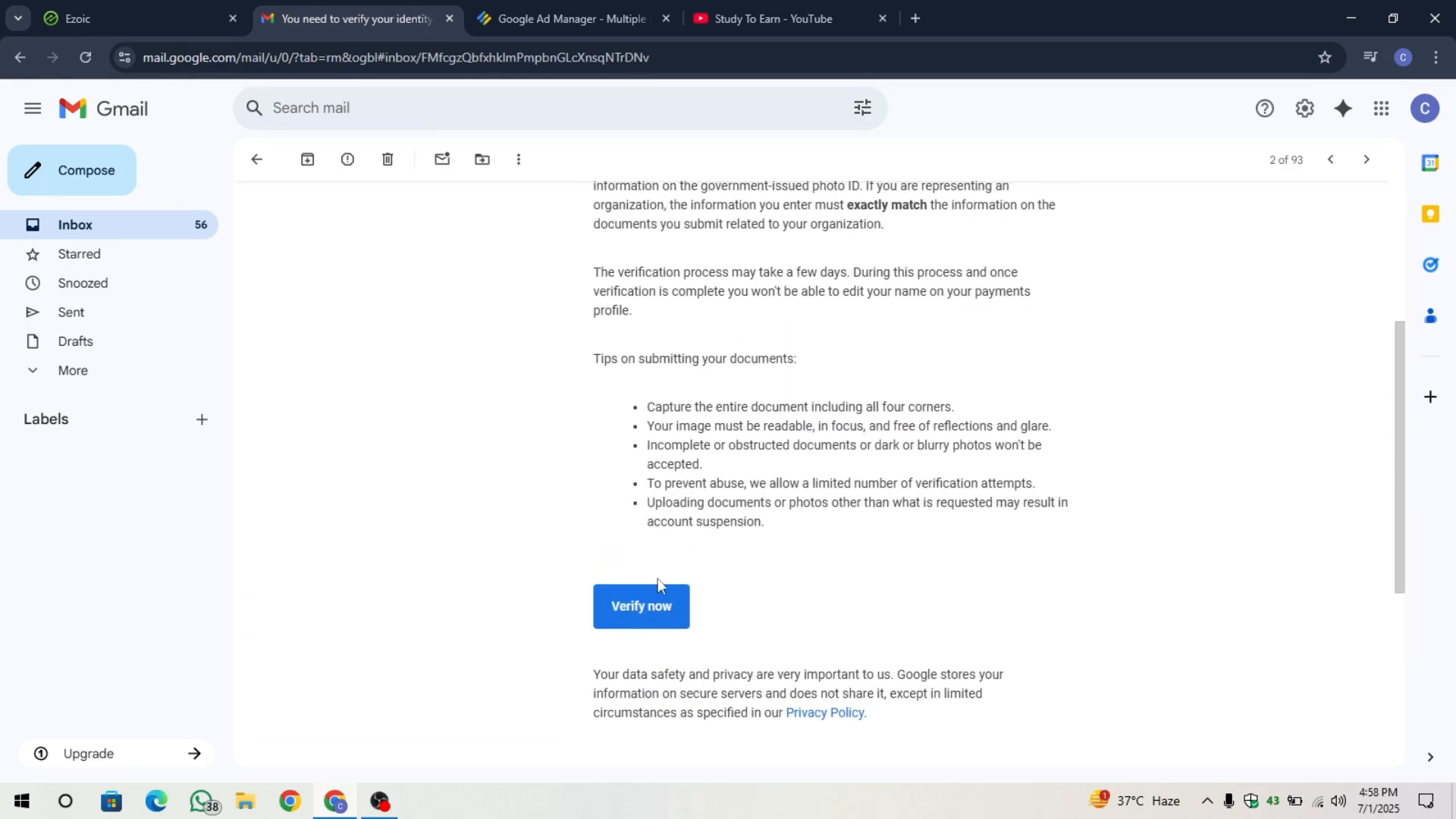
{"action": "scroll", "coordinate": [576, 572], "scroll_direction": "up", "scroll_amount": 3}
{"action": "left_click", "coordinate": [597, 22]}
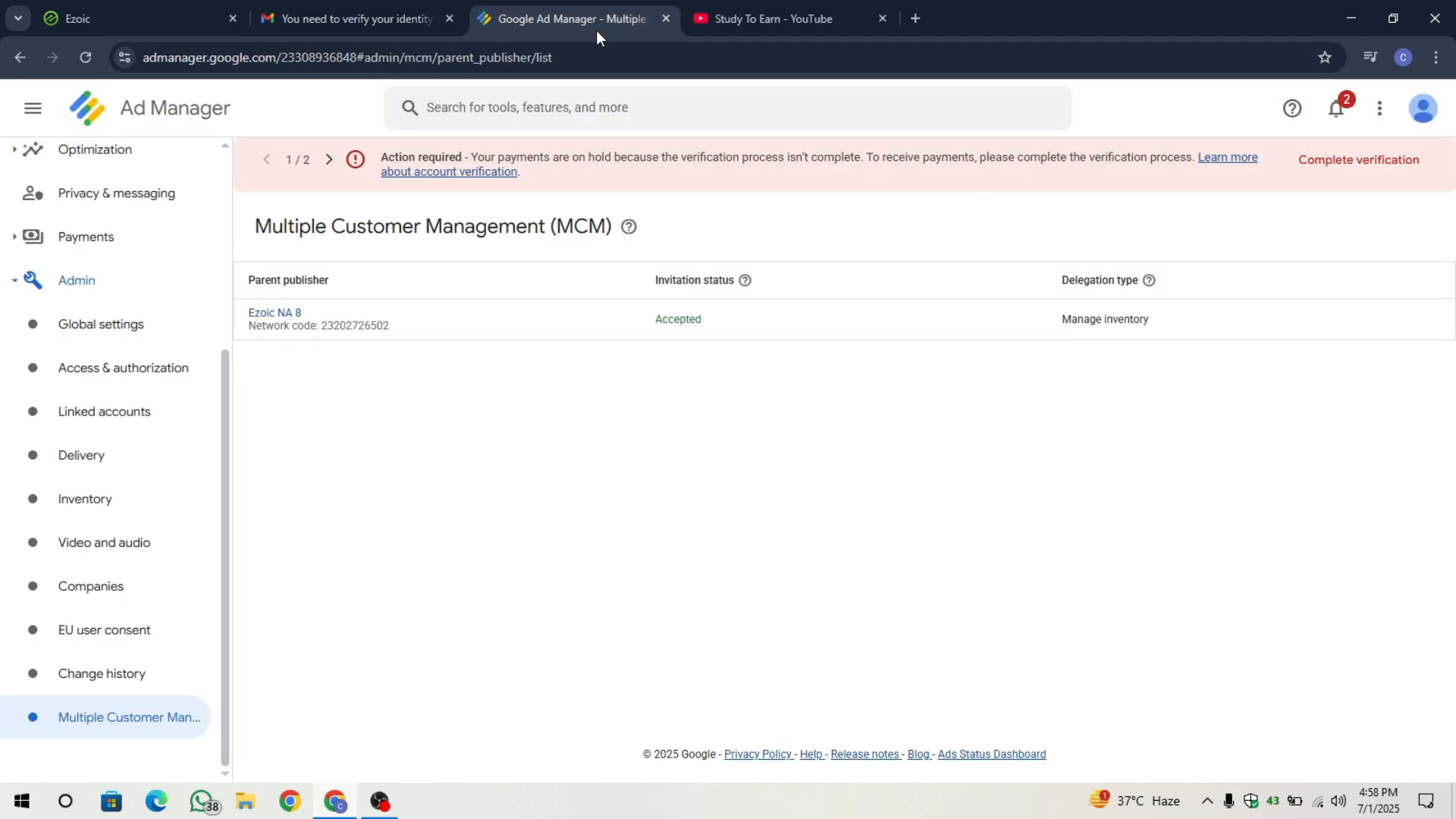
From the Ad Manager home page, expand Payments and open Payments info.
{"action": "scroll", "coordinate": [129, 232], "scroll_direction": "up", "scroll_amount": 4}
{"action": "left_click", "coordinate": [121, 235]}
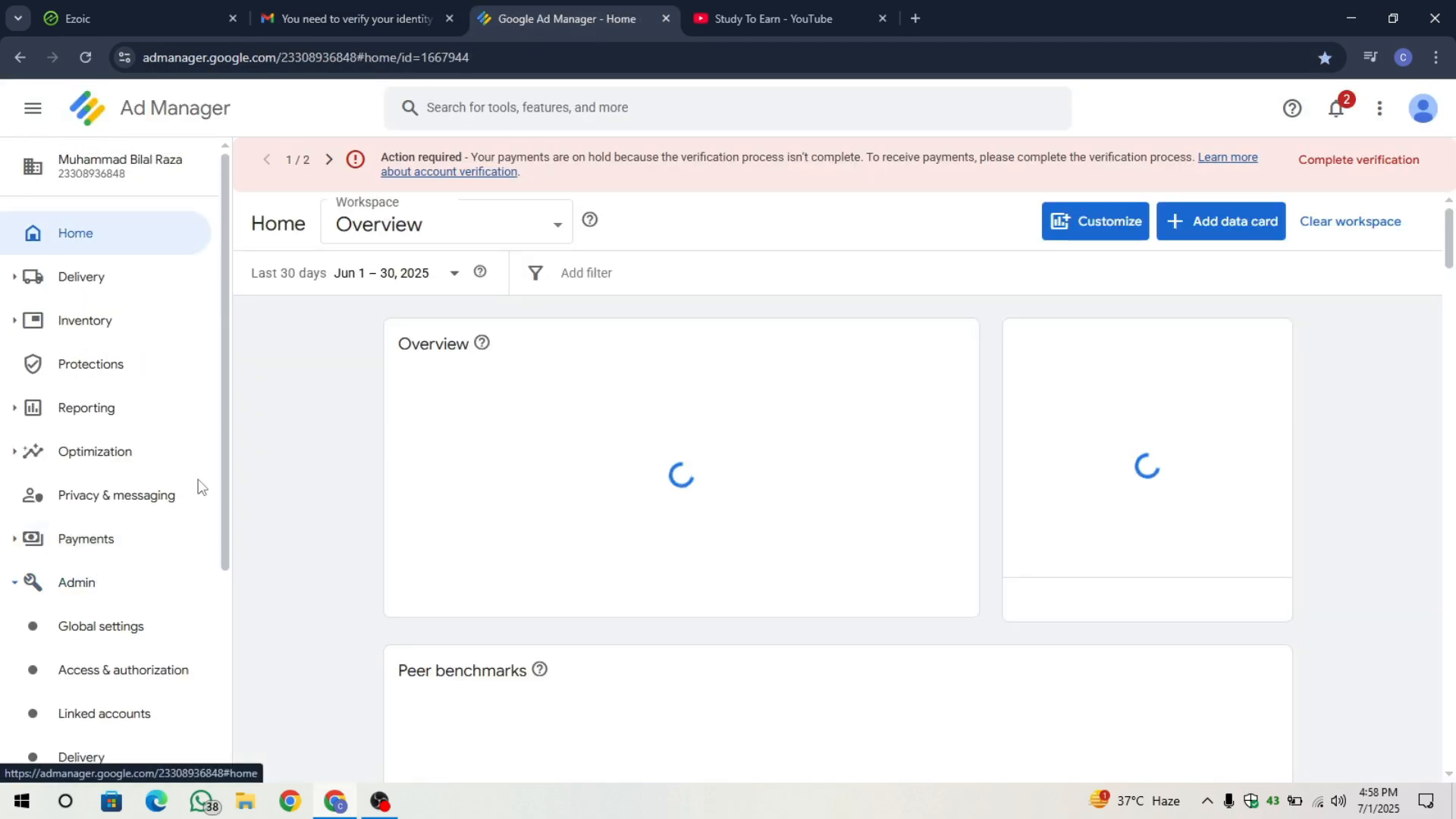
{"action": "scroll", "coordinate": [200, 489], "scroll_direction": "down", "scroll_amount": 2}
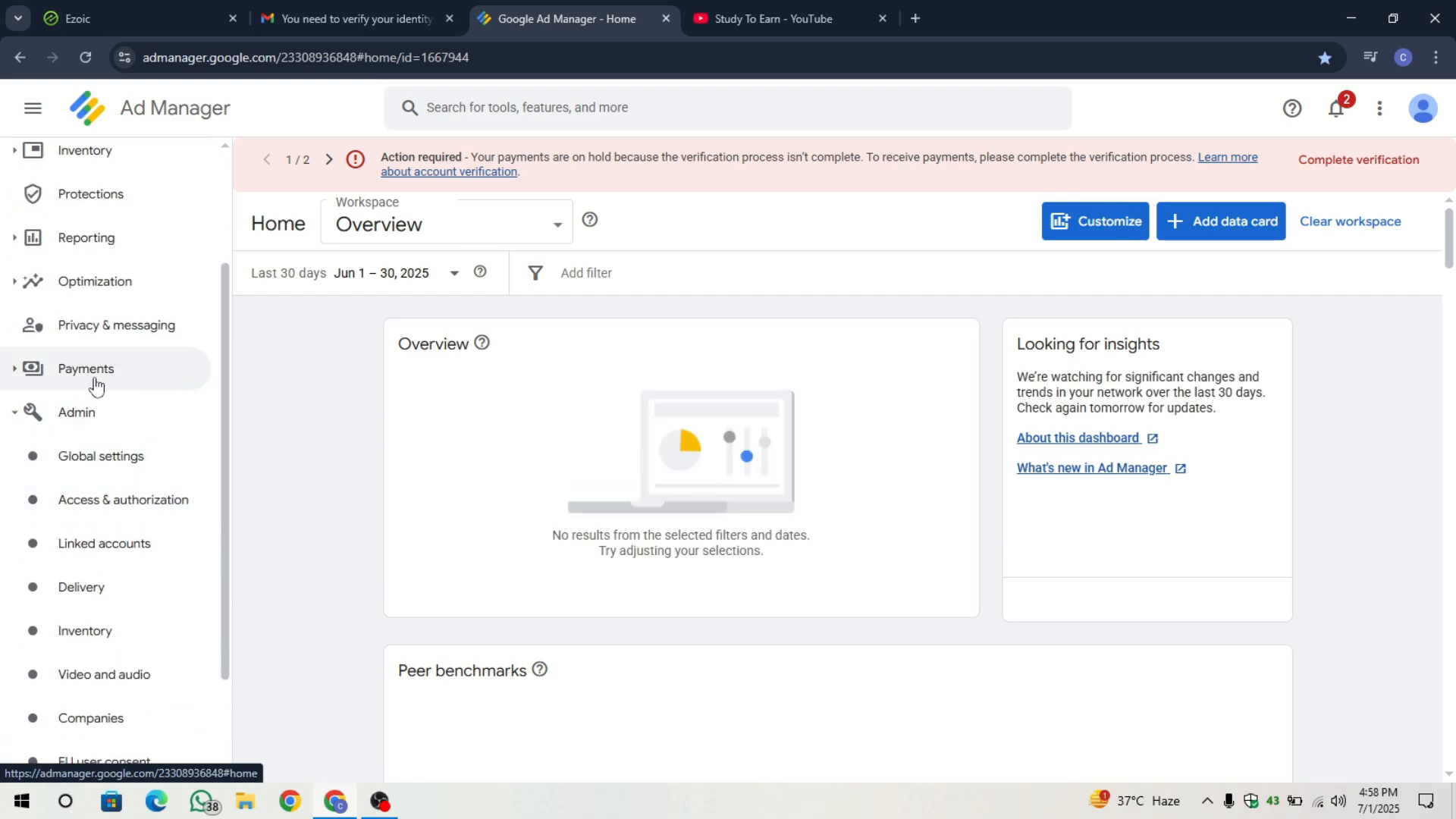
{"action": "left_click", "coordinate": [141, 379]}
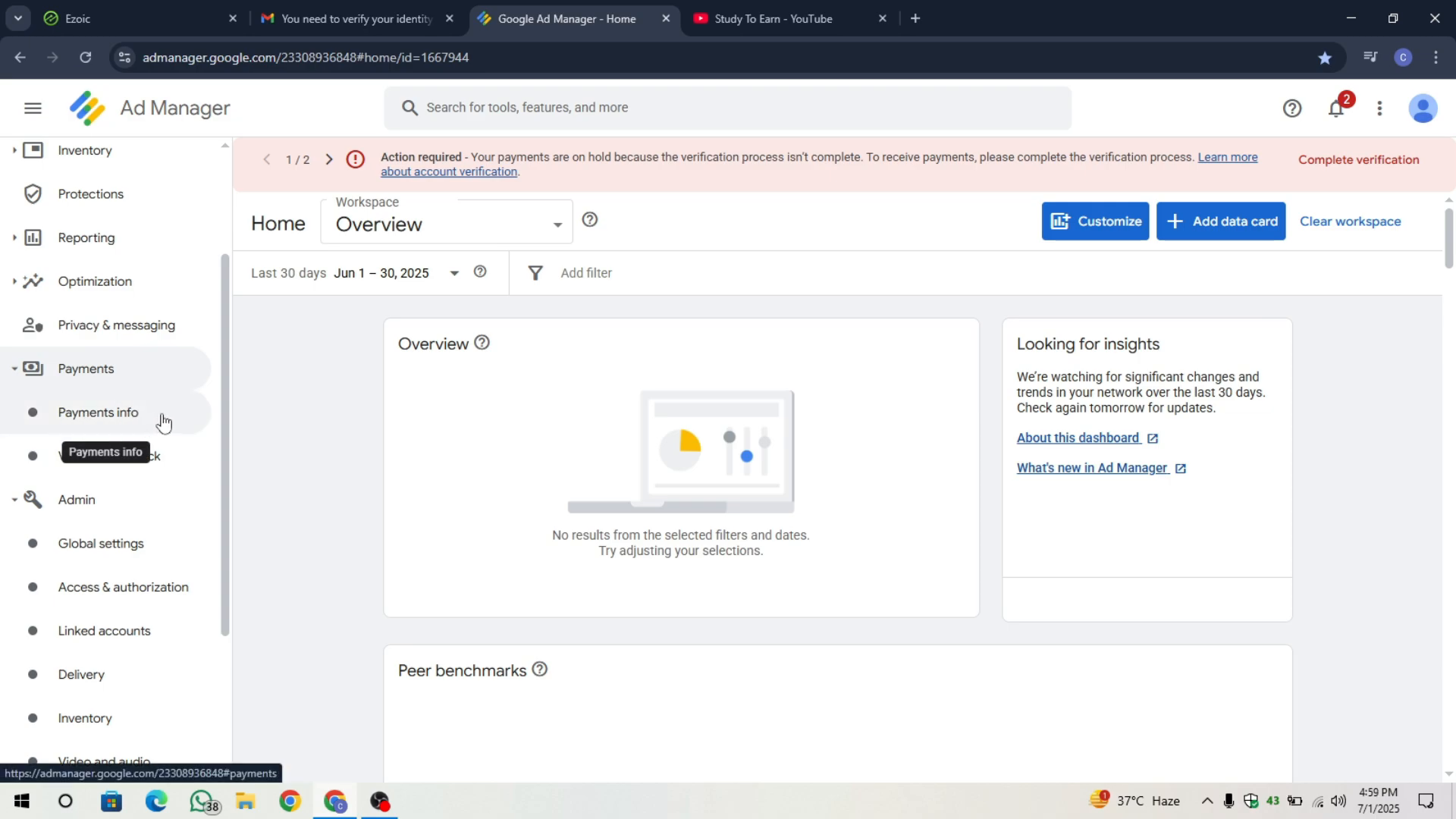
{"action": "left_click", "coordinate": [149, 422]}
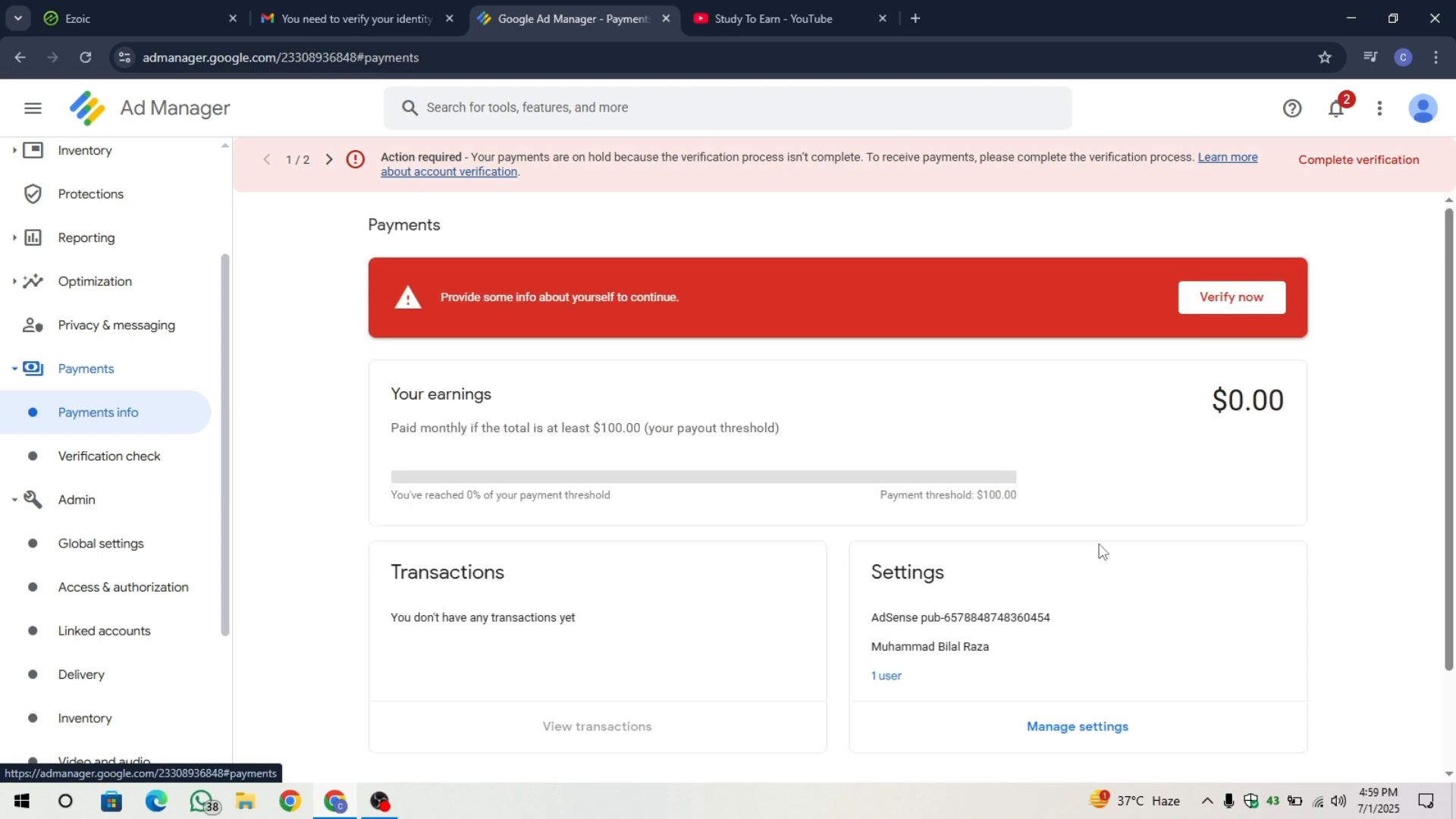
Open Manage settings and scroll to the Payments profile section with its Individual account details.
{"action": "scroll", "coordinate": [1095, 551], "scroll_direction": "down", "scroll_amount": 2}
{"action": "left_click_drag", "start_coordinate": [874, 453], "coordinate": [979, 451]}
{"action": "left_click", "coordinate": [978, 451]}
{"action": "left_click", "coordinate": [1046, 605]}
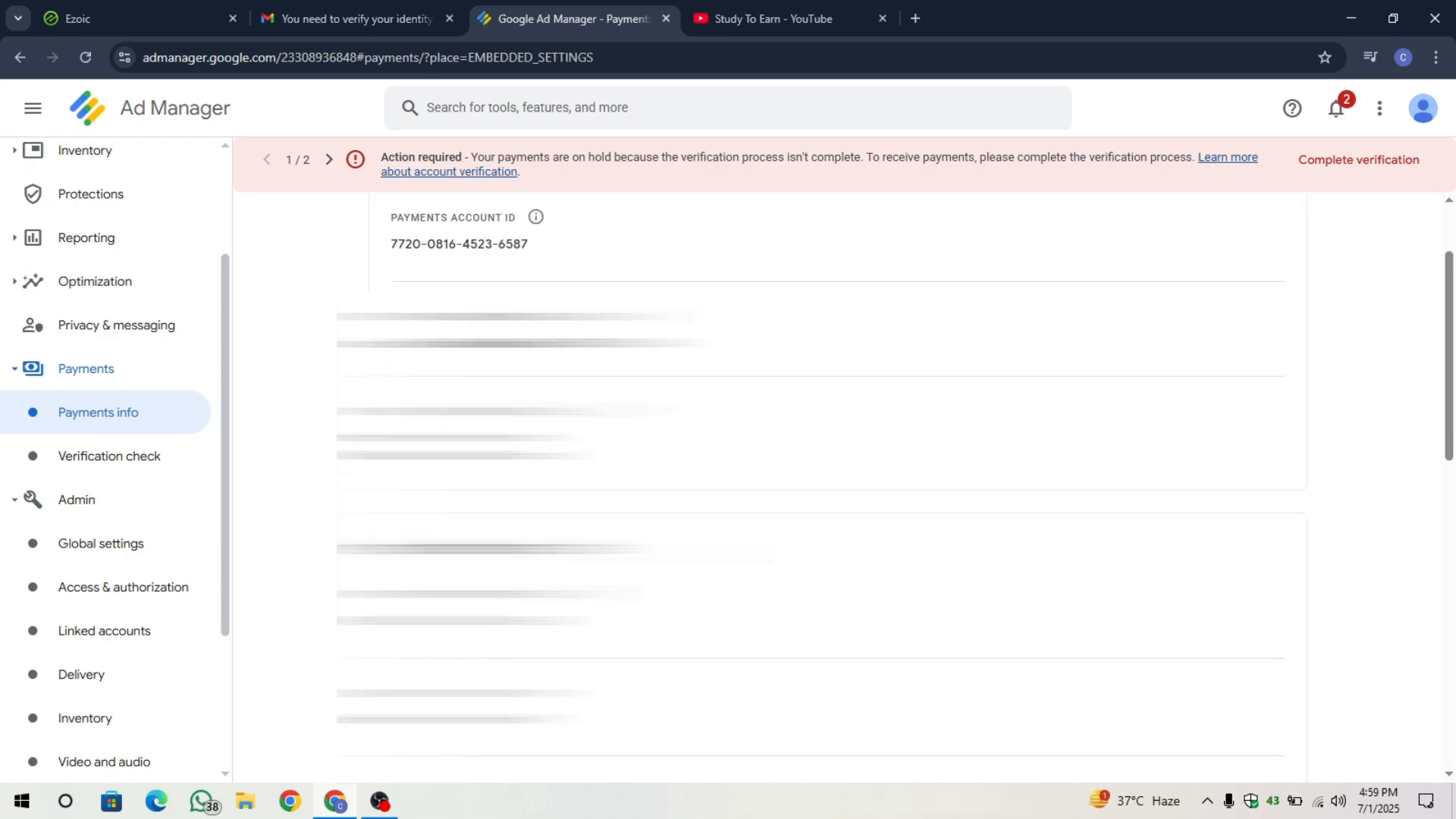
{"action": "scroll", "coordinate": [895, 493], "scroll_direction": "down", "scroll_amount": 10}
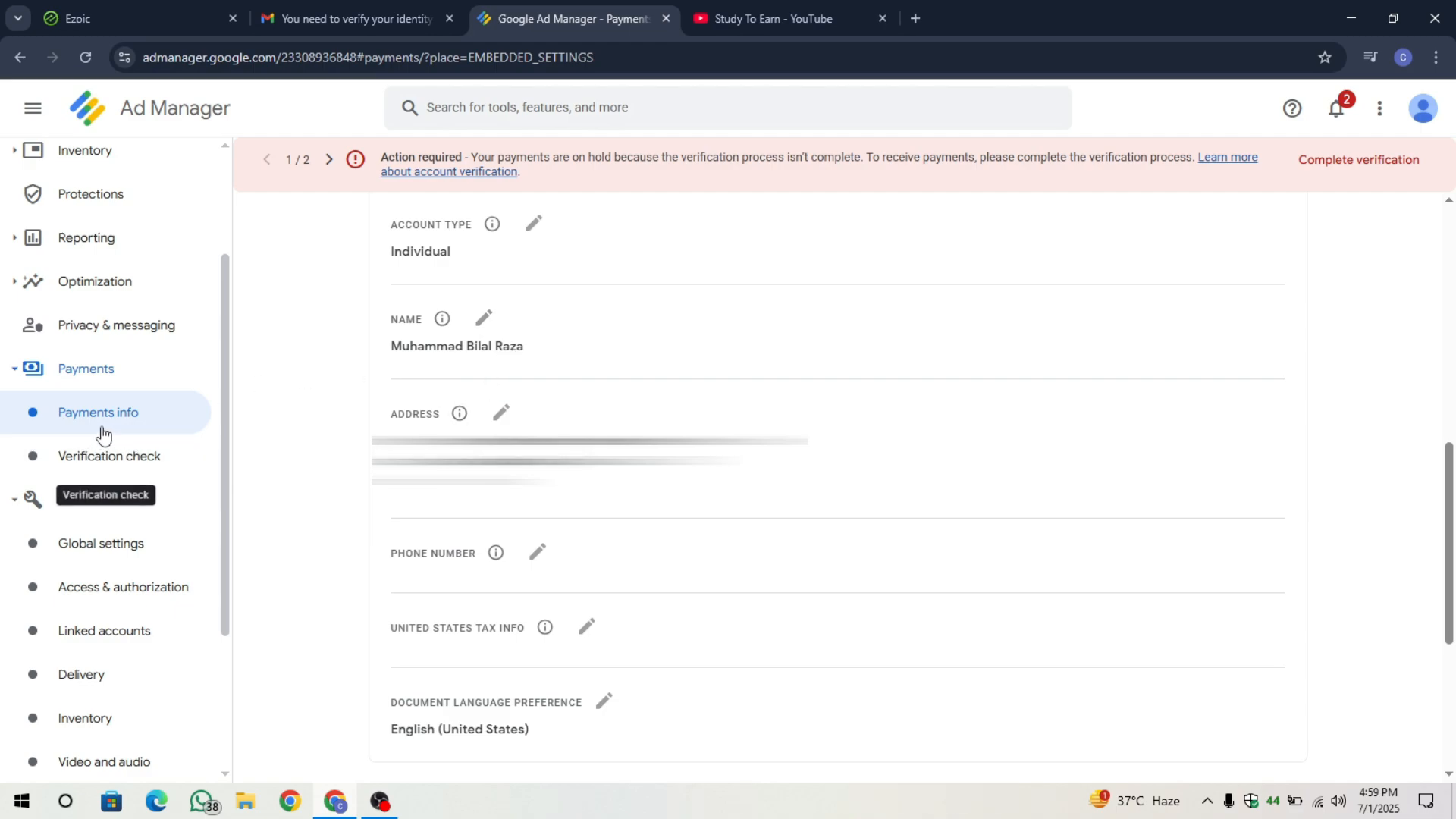
{"action": "scroll", "coordinate": [552, 405], "scroll_direction": "up", "scroll_amount": 1}
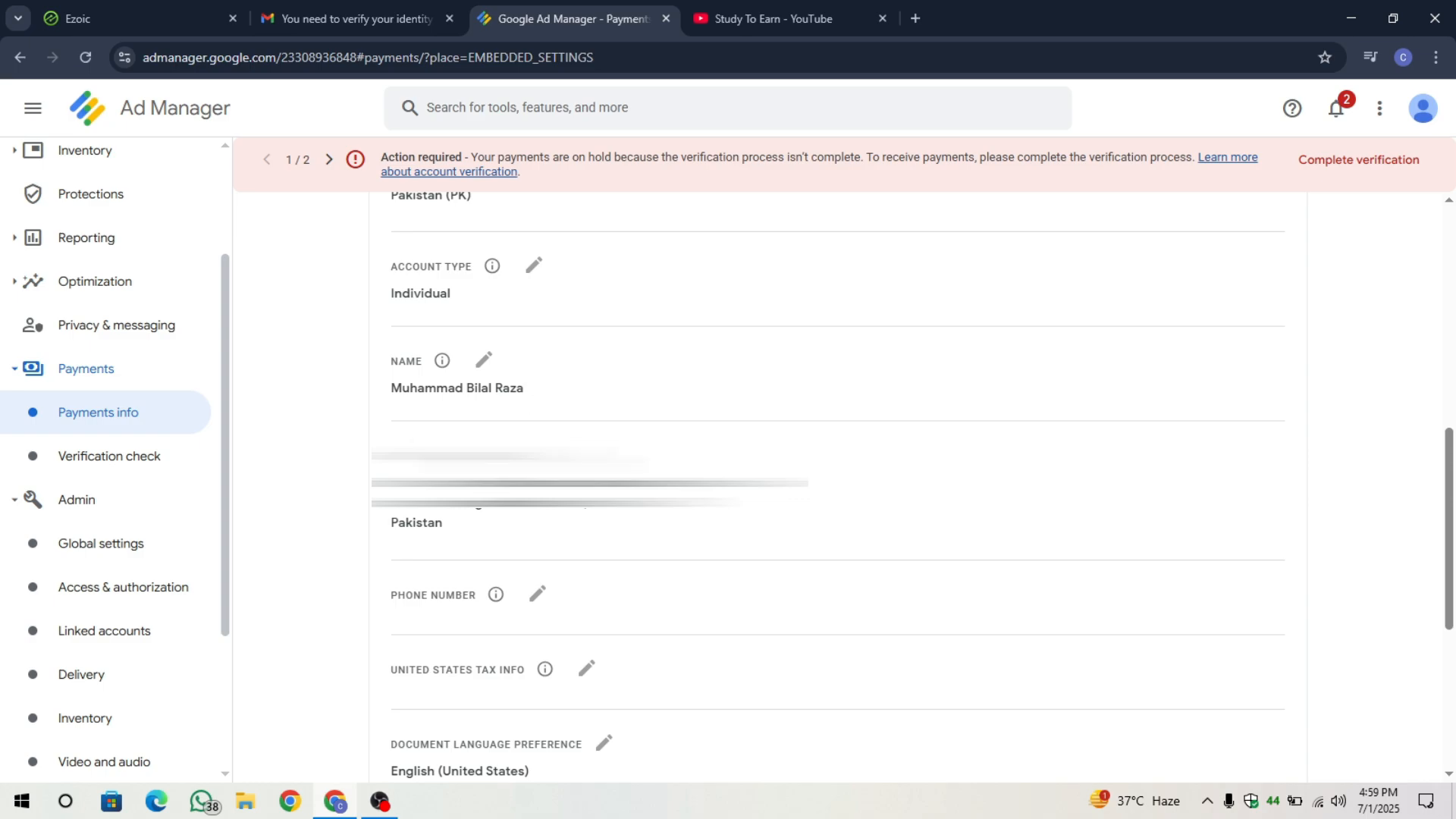
Replace the payments profile name with the account holder's full name.
{"action": "left_click", "coordinate": [484, 359]}
{"action": "left_click_drag", "start_coordinate": [549, 412], "coordinate": [358, 419]}
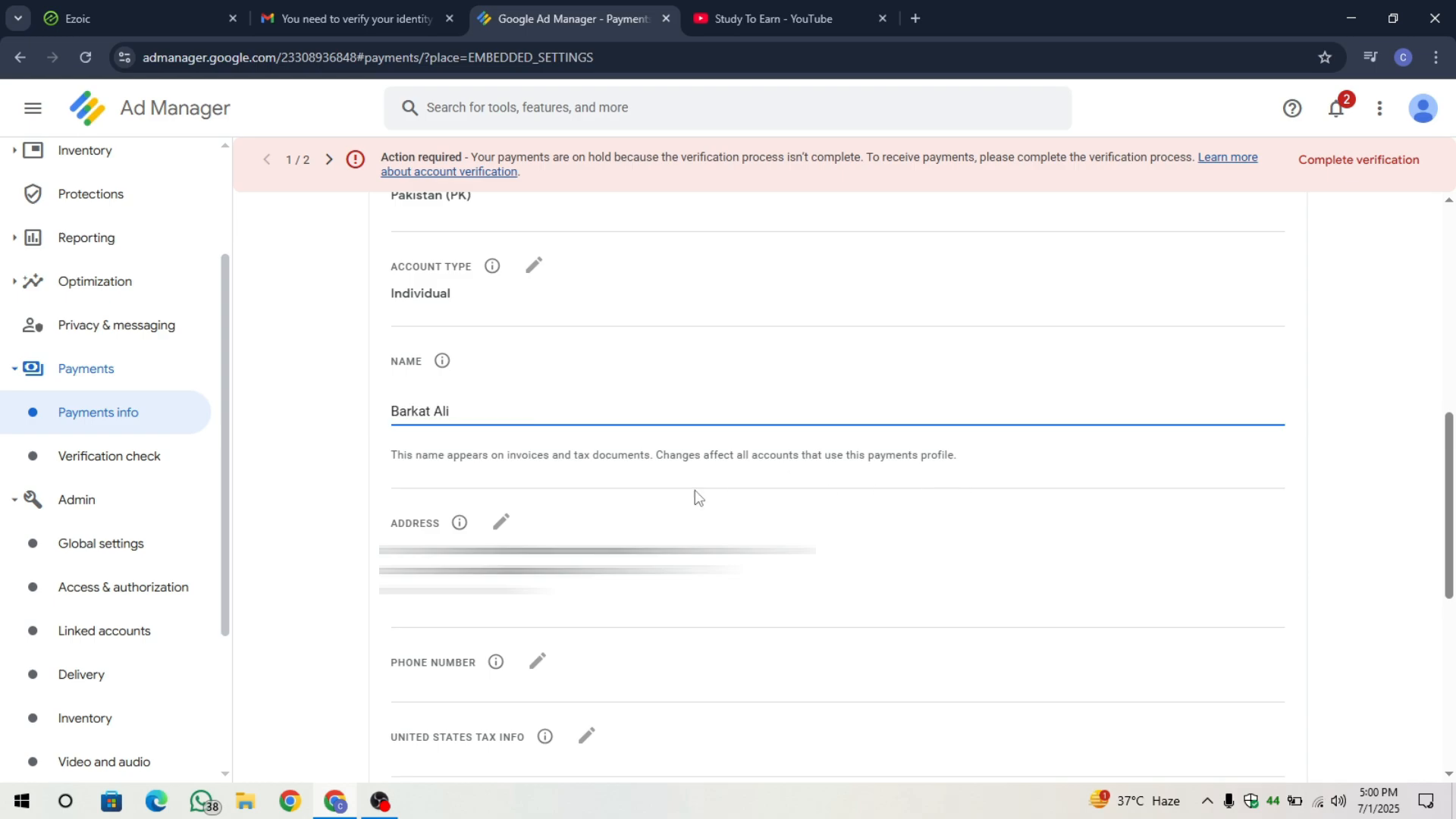
Clear the profile's address fields and refill them from autofill.
{"action": "scroll", "coordinate": [506, 481], "scroll_direction": "down", "scroll_amount": 1}
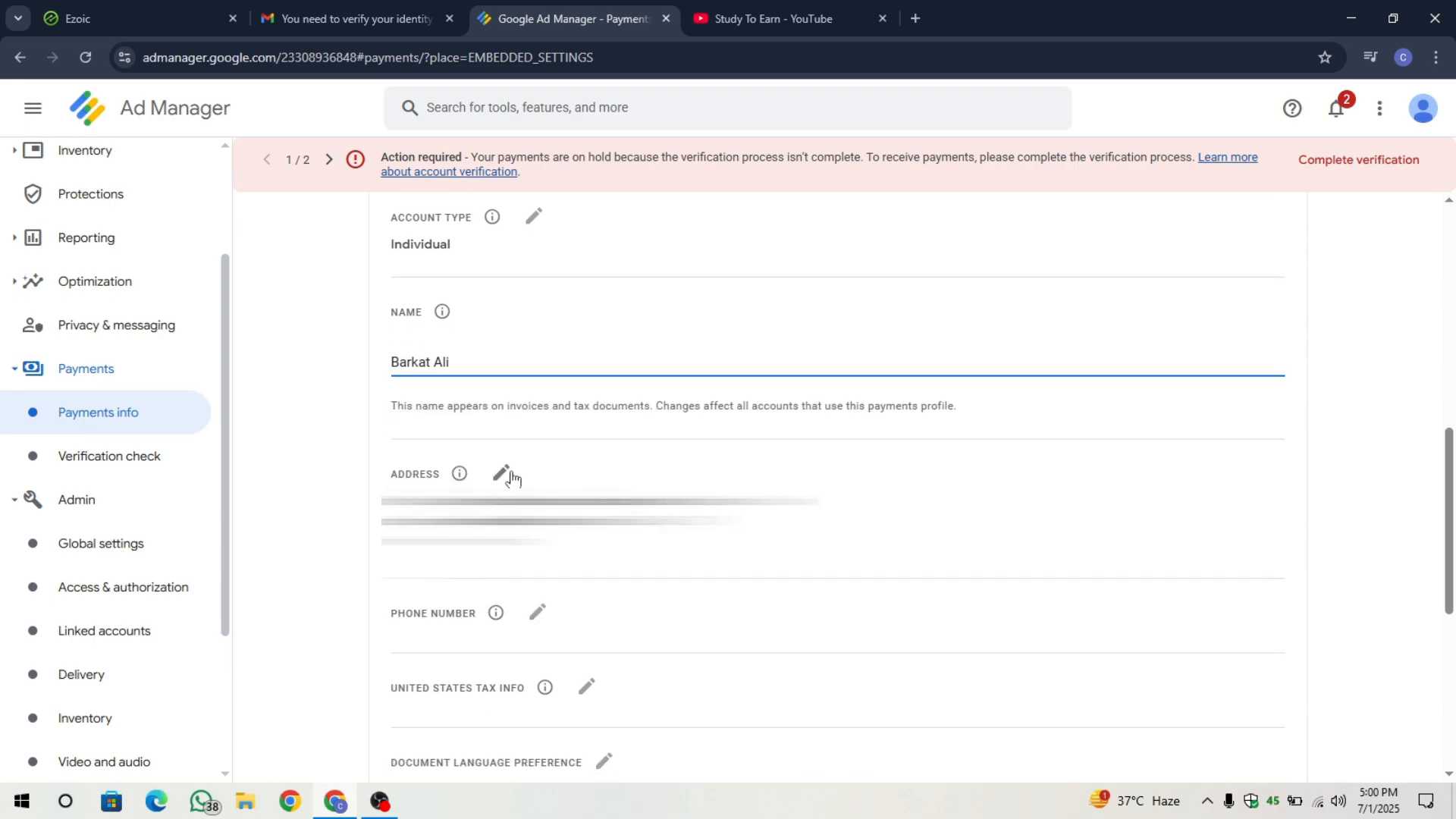
{"action": "left_click", "coordinate": [503, 476]}
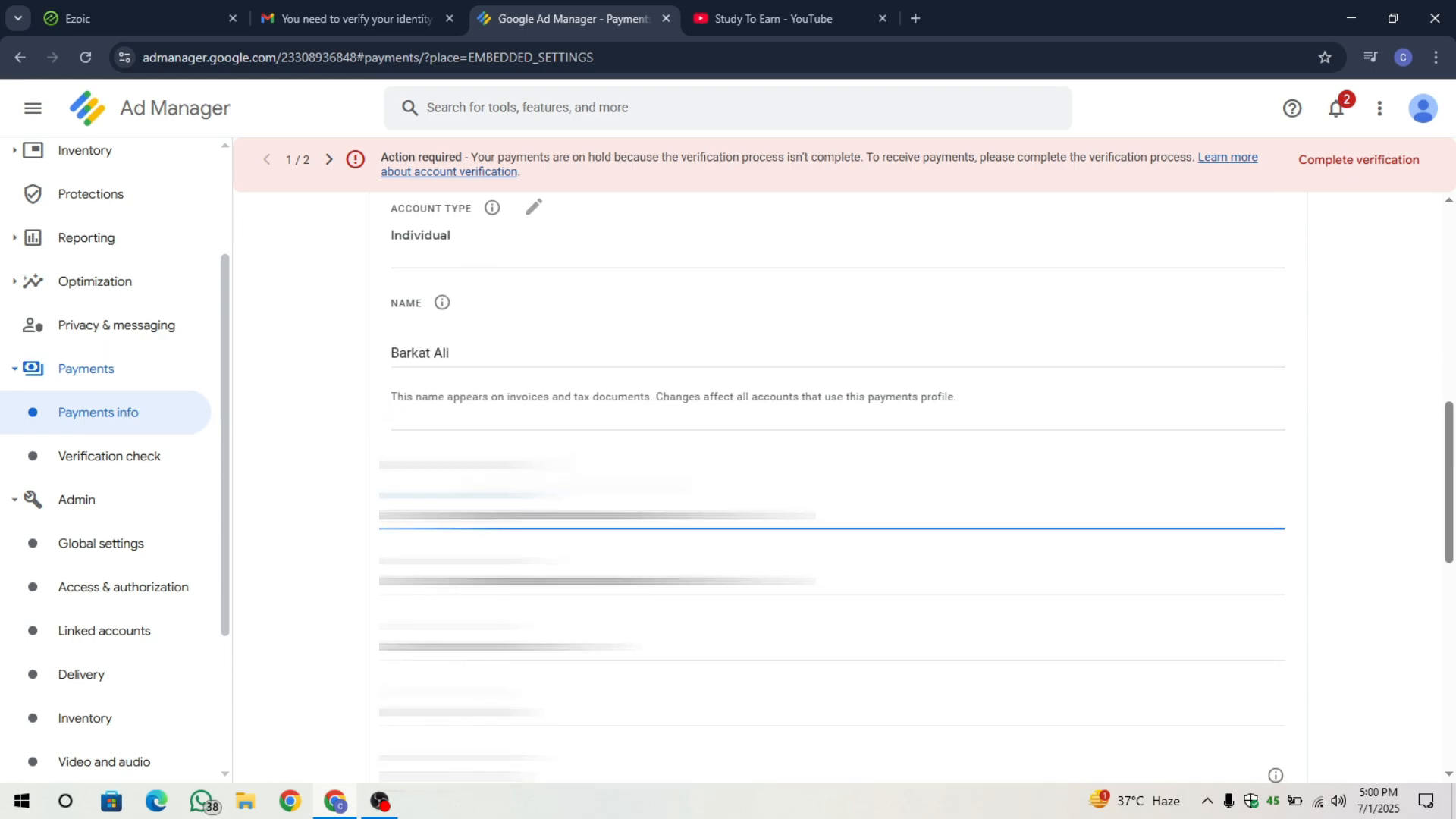
{"action": "key", "text": "ctrl+a"}
{"action": "key", "text": "BackSpace"}
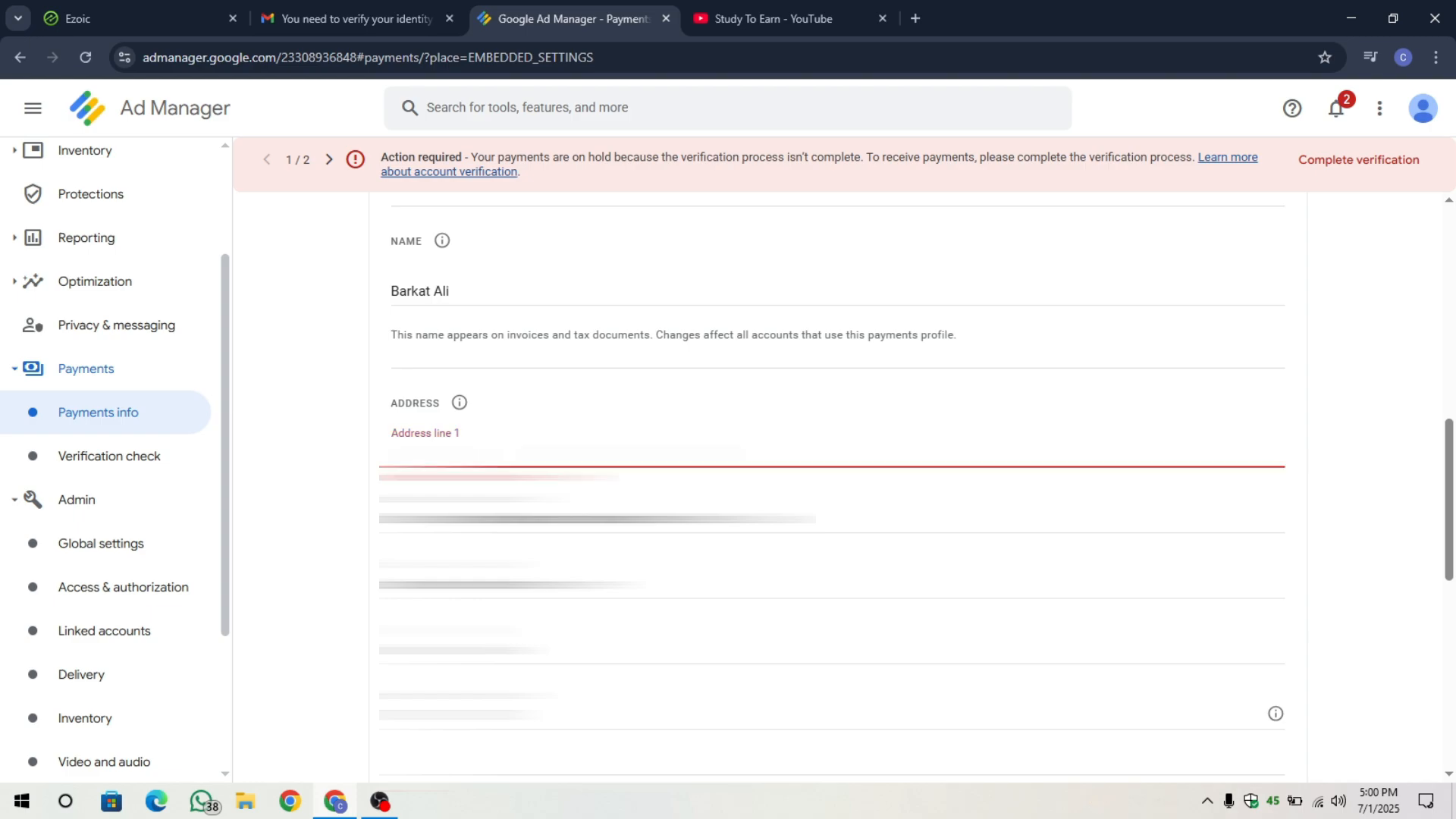
{"action": "key", "text": "Tab"}
{"action": "key", "text": "BackSpace"}
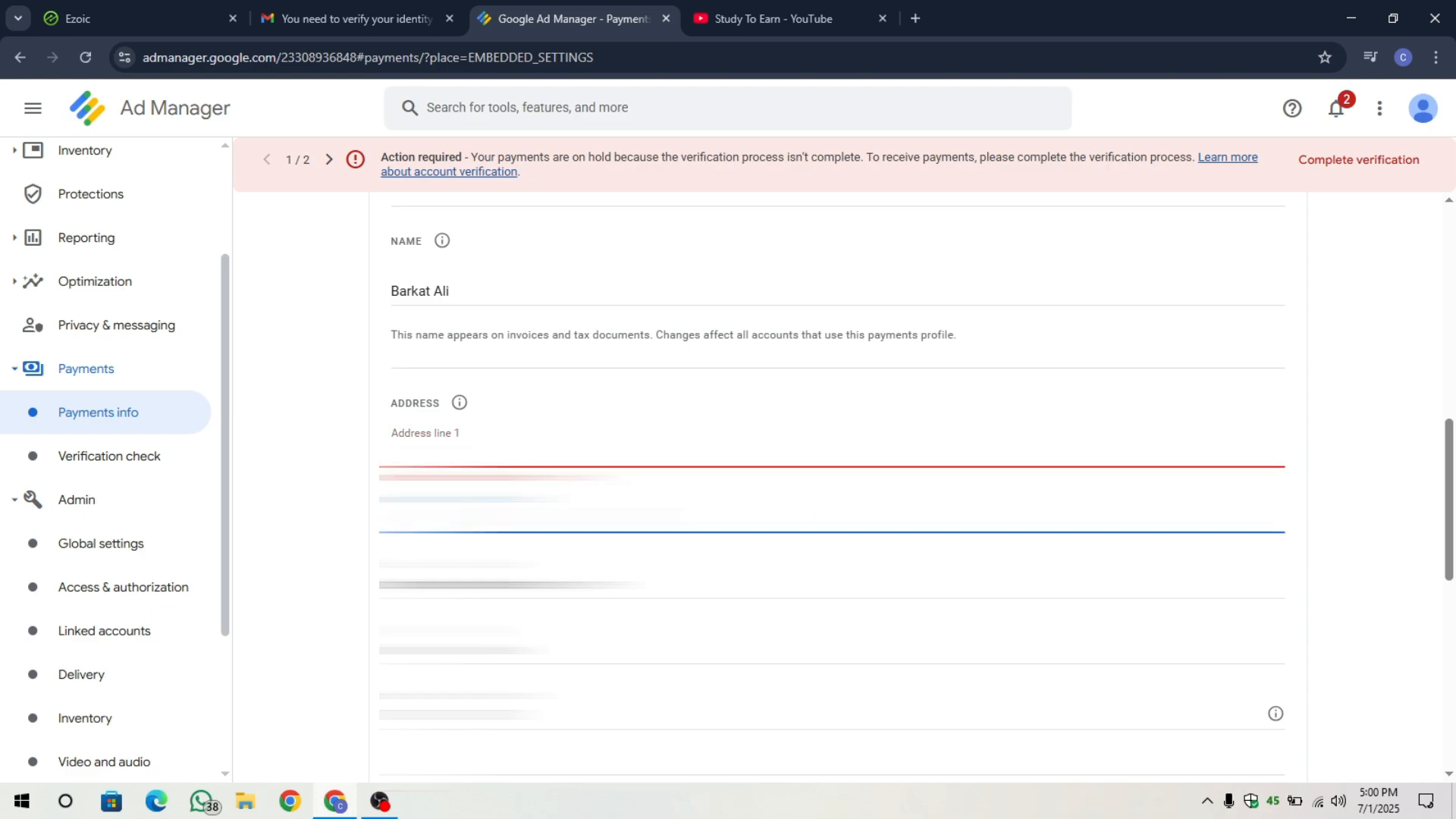
{"action": "left_click", "coordinate": [476, 453]}
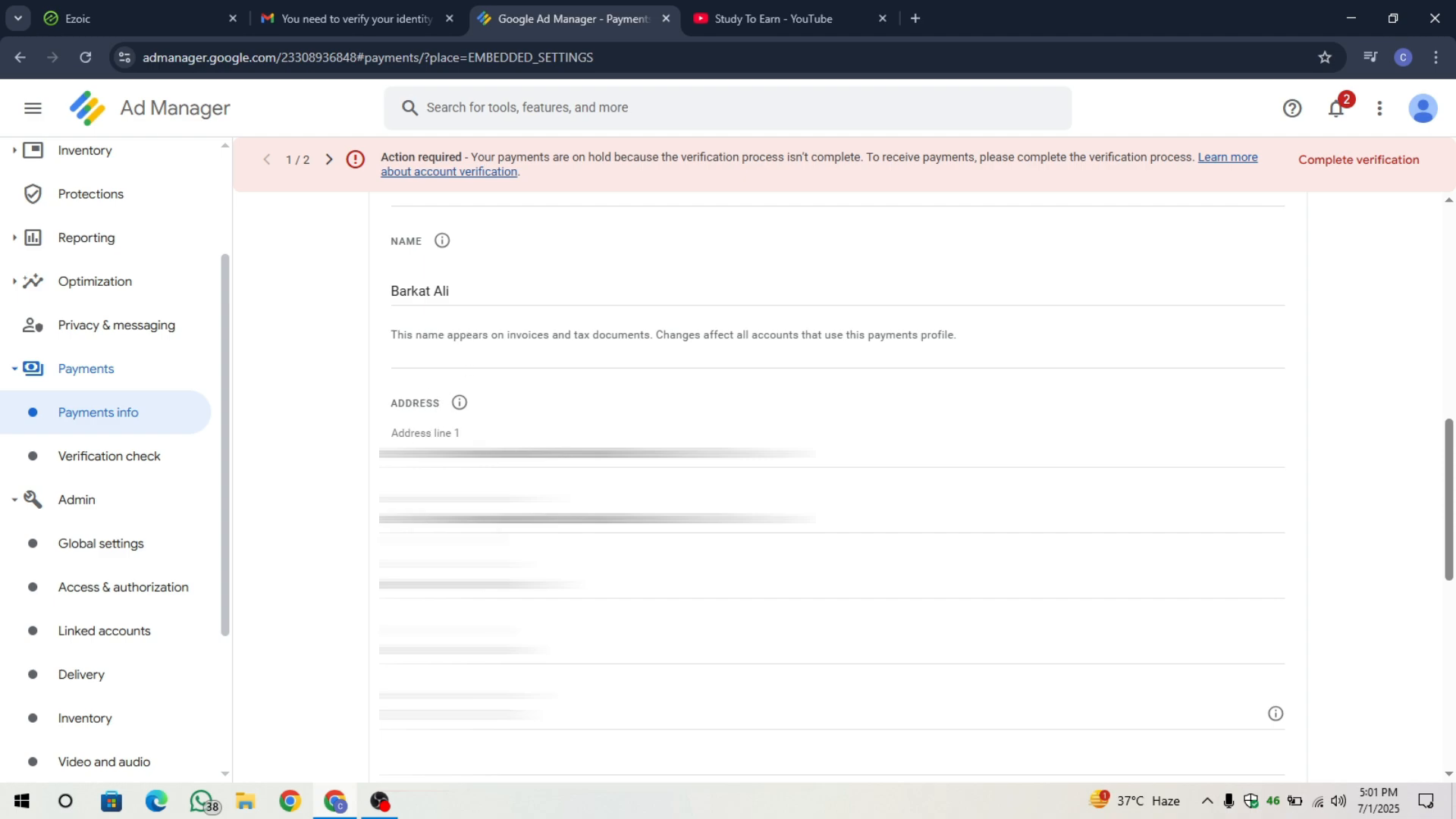
Save the updated payments profile and check the confirmation notice.
{"action": "scroll", "coordinate": [375, 620], "scroll_direction": "down", "scroll_amount": 1}
{"action": "scroll", "coordinate": [375, 621], "scroll_direction": "up", "scroll_amount": 1}
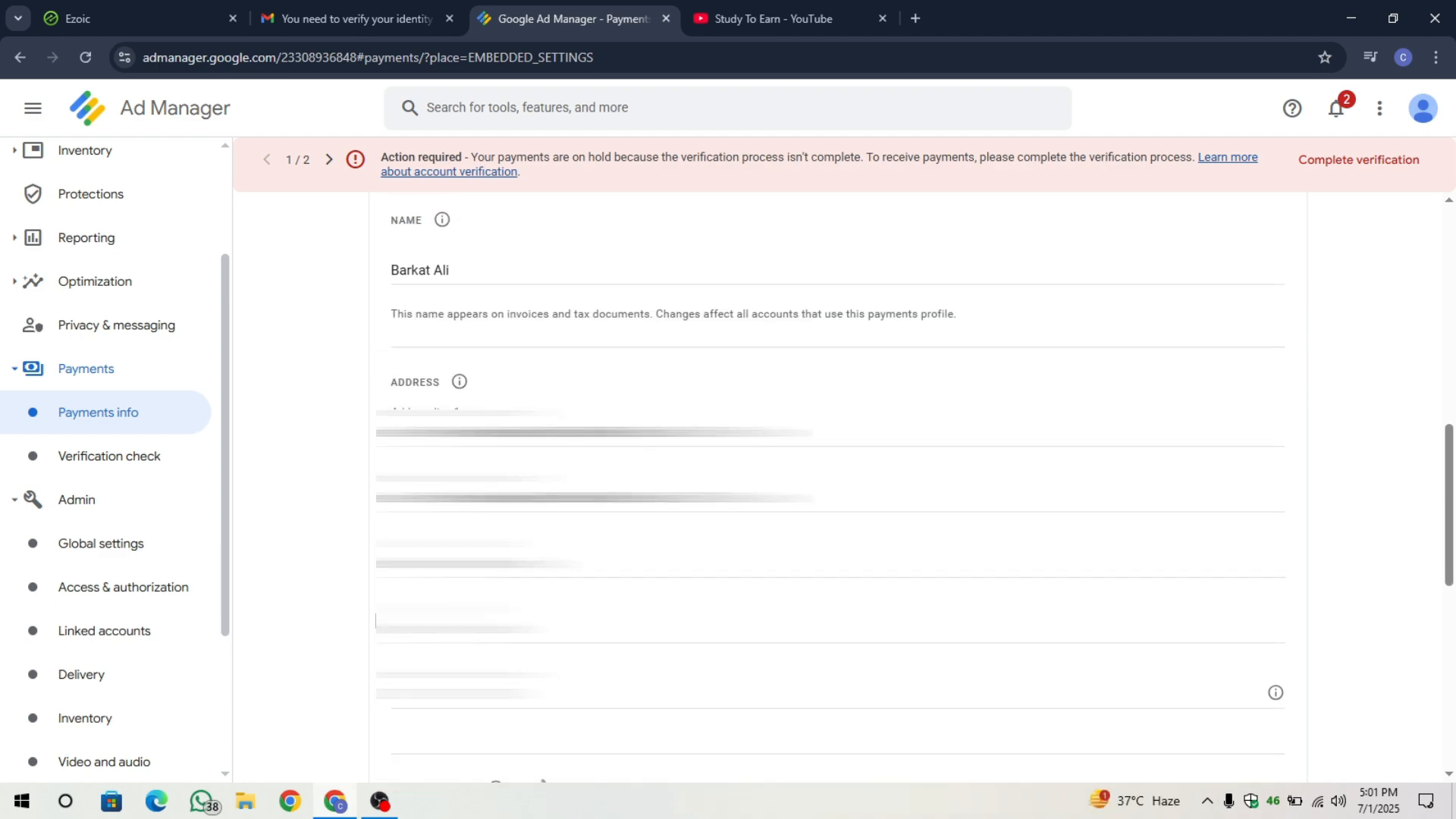
{"action": "scroll", "coordinate": [375, 621], "scroll_direction": "down", "scroll_amount": 4}
{"action": "scroll", "coordinate": [835, 496], "scroll_direction": "down", "scroll_amount": 2}
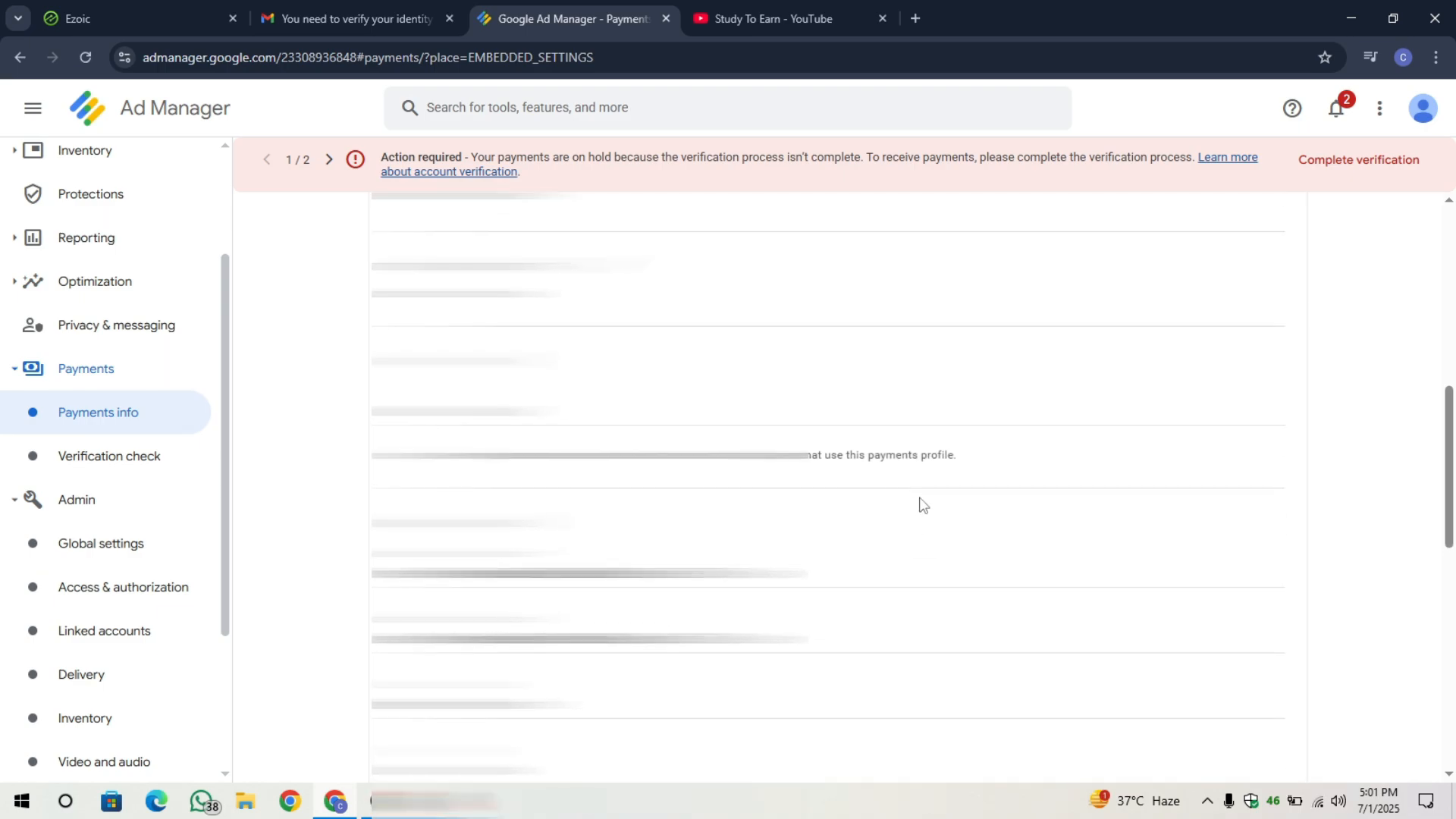
{"action": "scroll", "coordinate": [920, 504], "scroll_direction": "down", "scroll_amount": 3}
{"action": "scroll", "coordinate": [1050, 505], "scroll_direction": "up", "scroll_amount": 3}
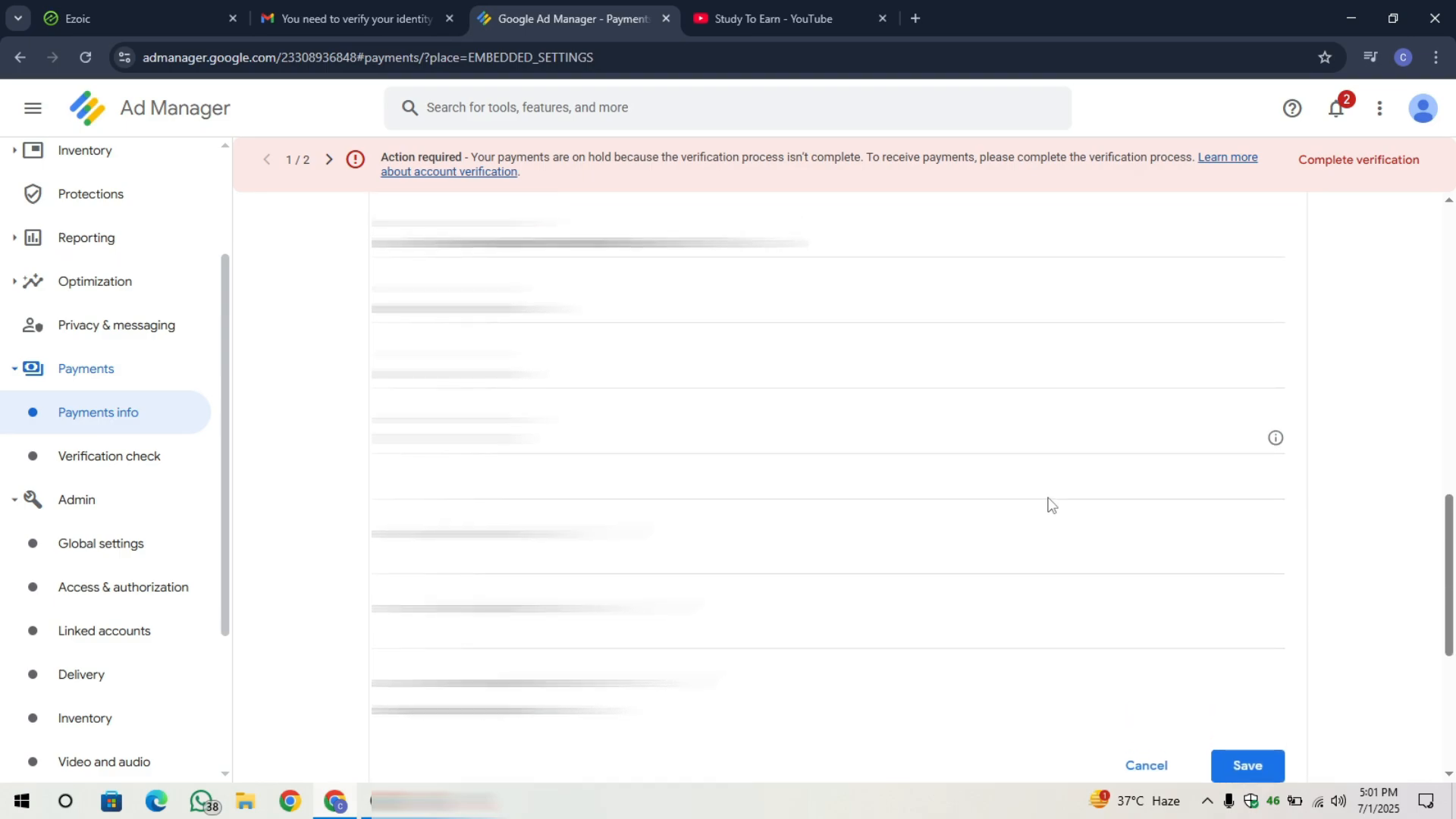
{"action": "scroll", "coordinate": [500, 346], "scroll_direction": "down", "scroll_amount": 3}
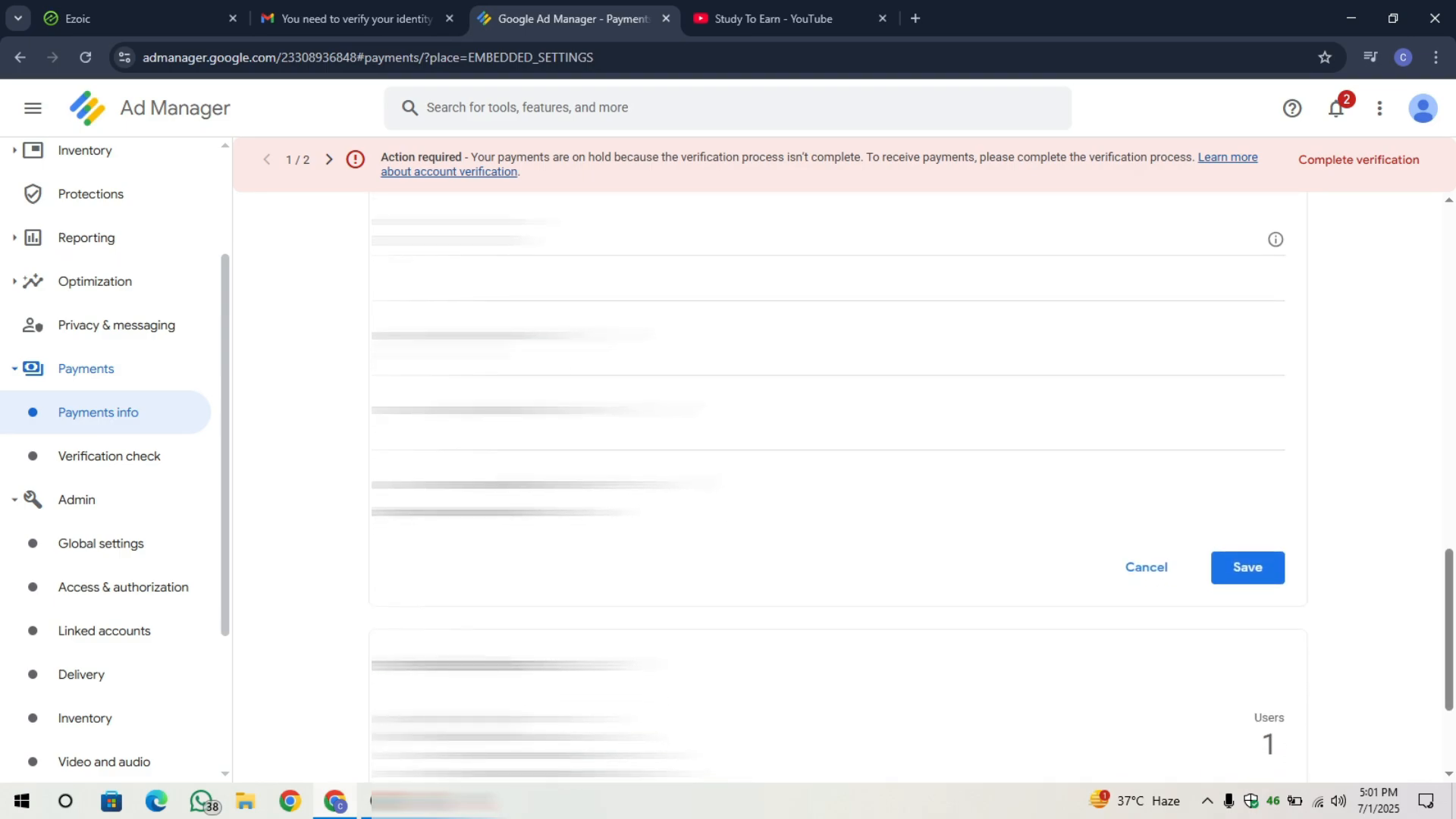
{"action": "mouse_move", "coordinate": [498, 345]}
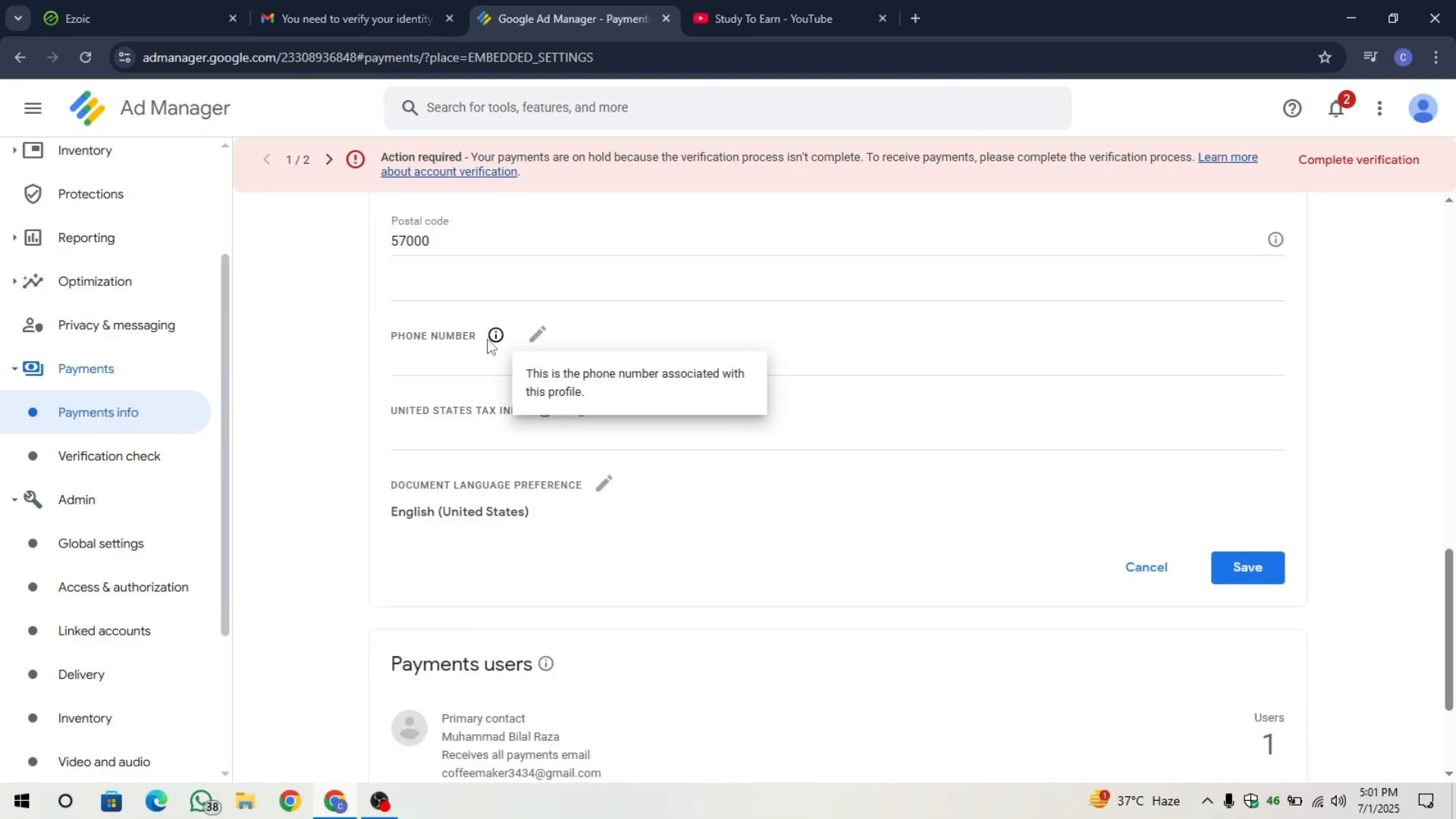
{"action": "left_click", "coordinate": [1267, 565]}
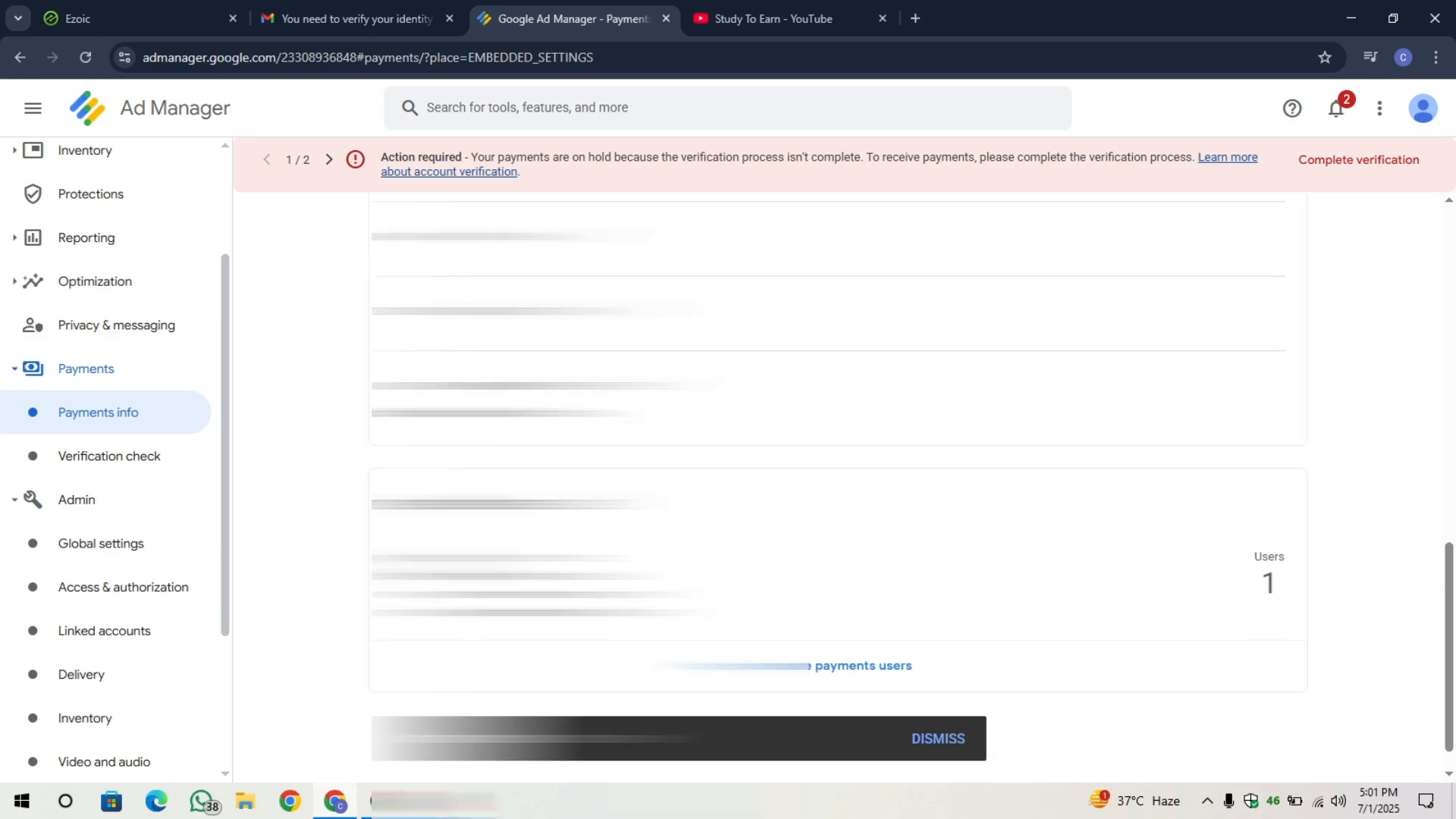
{"action": "scroll", "coordinate": [837, 486], "scroll_direction": "up", "scroll_amount": 1}
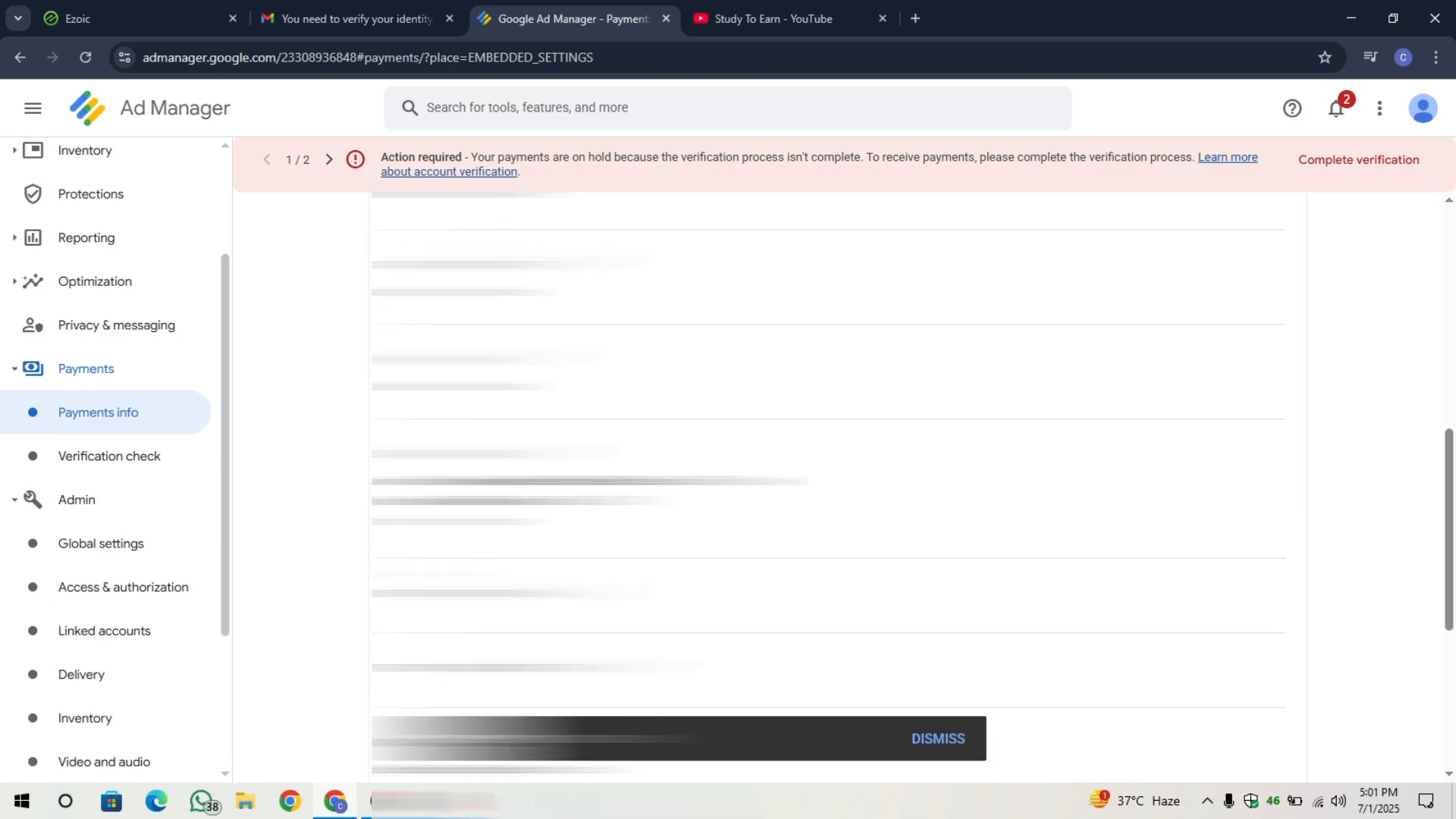
{"action": "scroll", "coordinate": [837, 486], "scroll_direction": "down", "scroll_amount": 5}
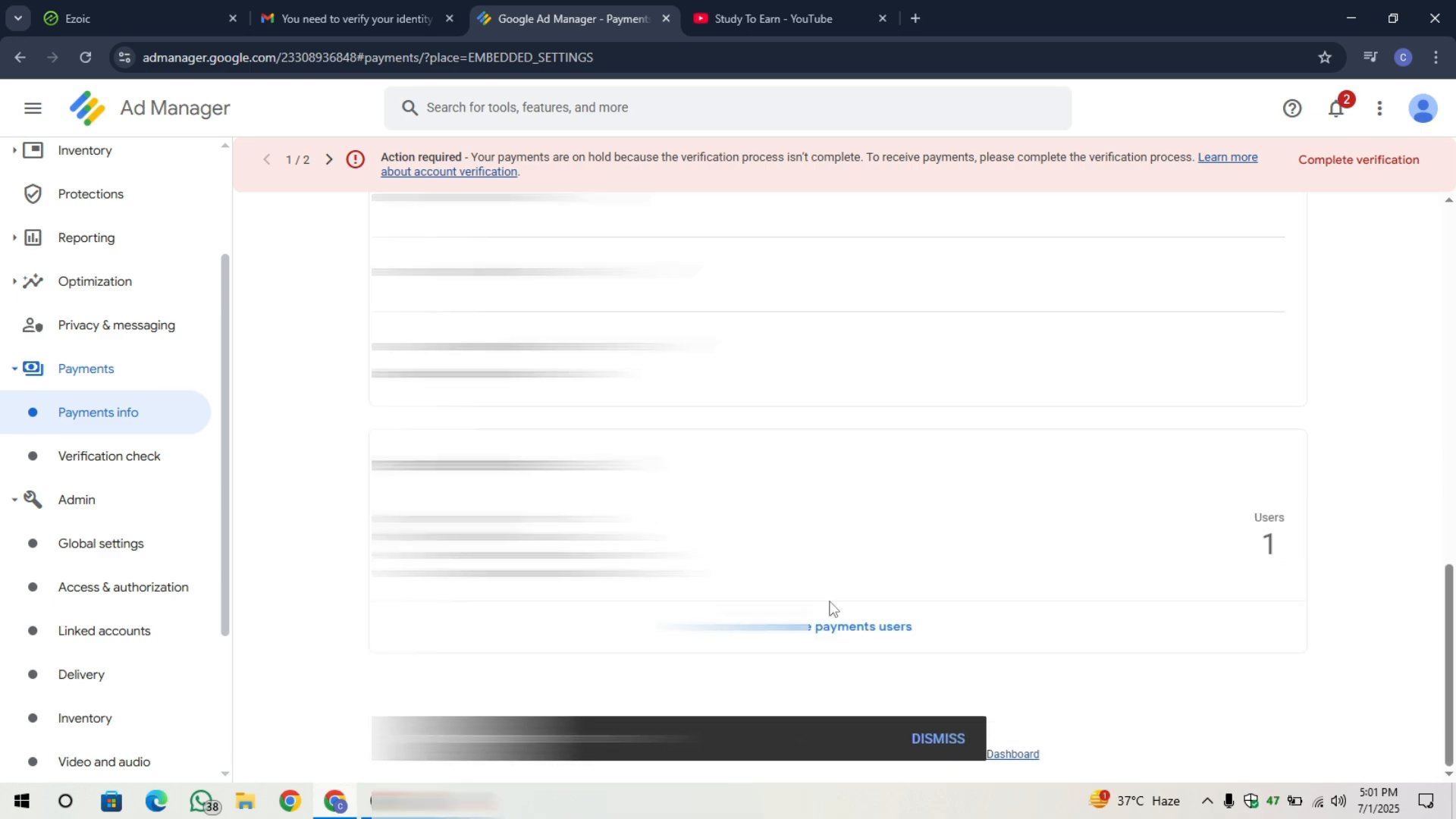
In Manage payments users, change your contact name to the account holder's name and save it.
{"action": "left_click", "coordinate": [884, 641]}
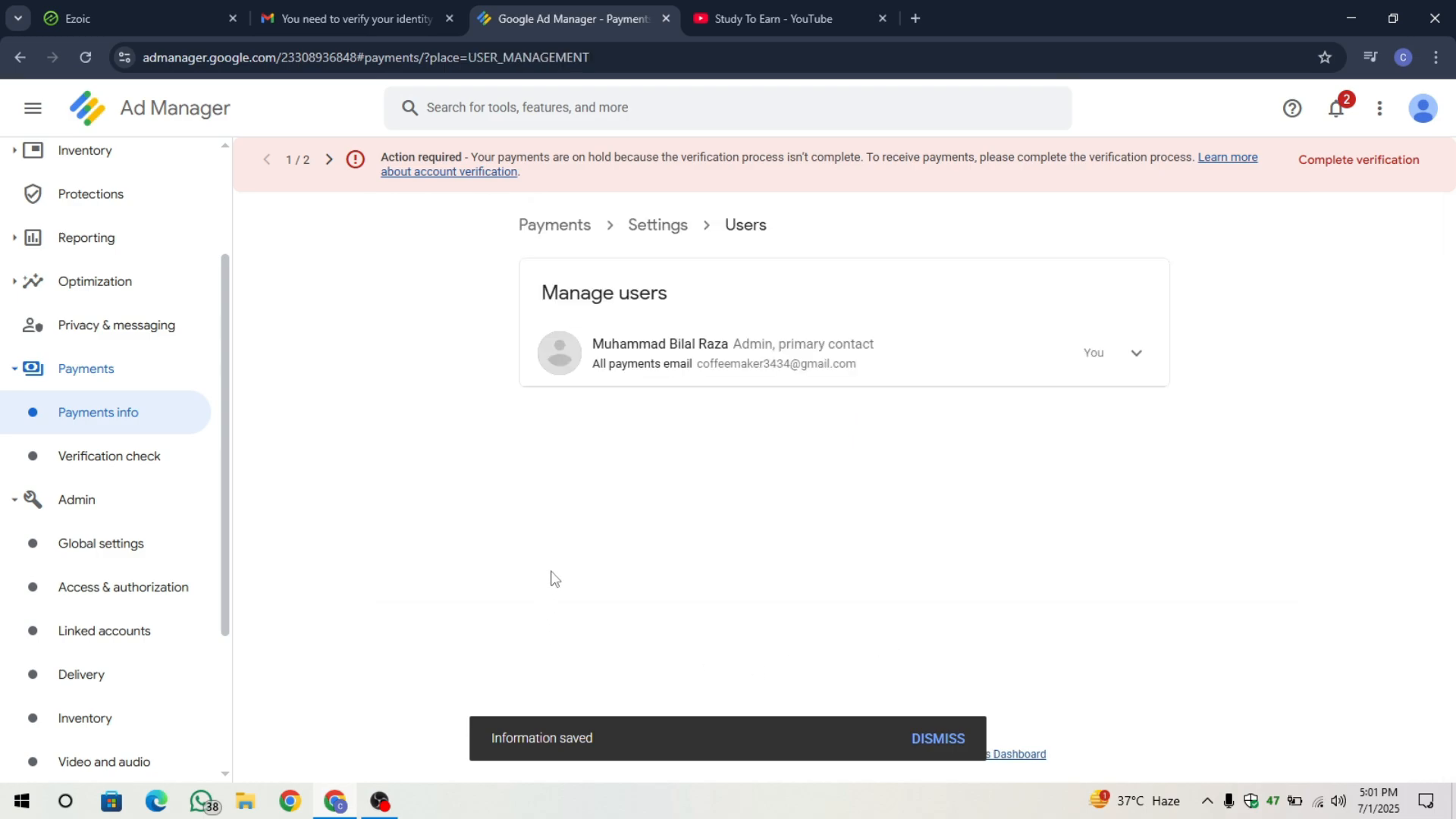
{"action": "left_click", "coordinate": [1124, 354]}
{"action": "left_click", "coordinate": [697, 385]}
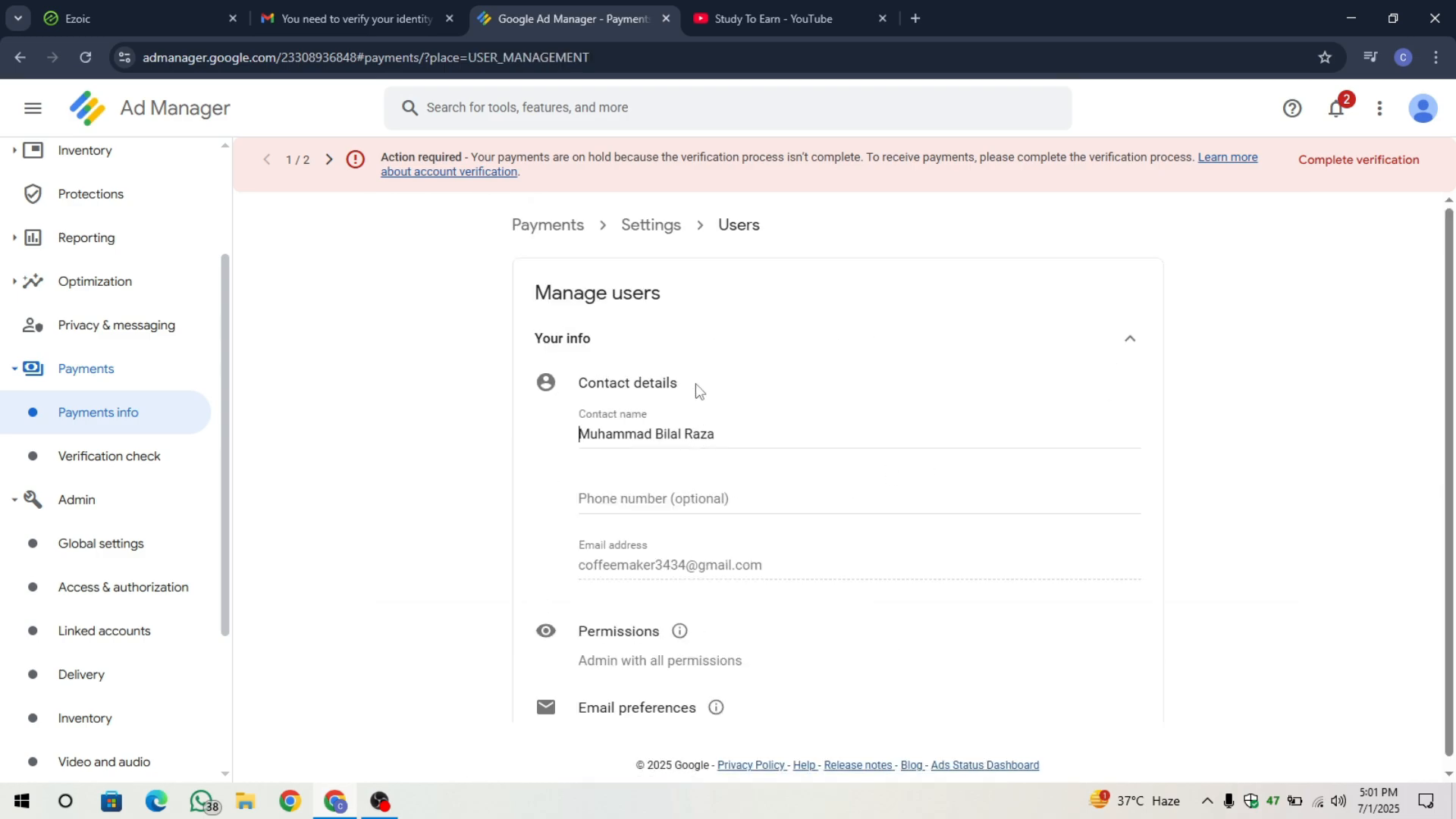
{"action": "left_click_drag", "start_coordinate": [724, 429], "coordinate": [518, 429]}
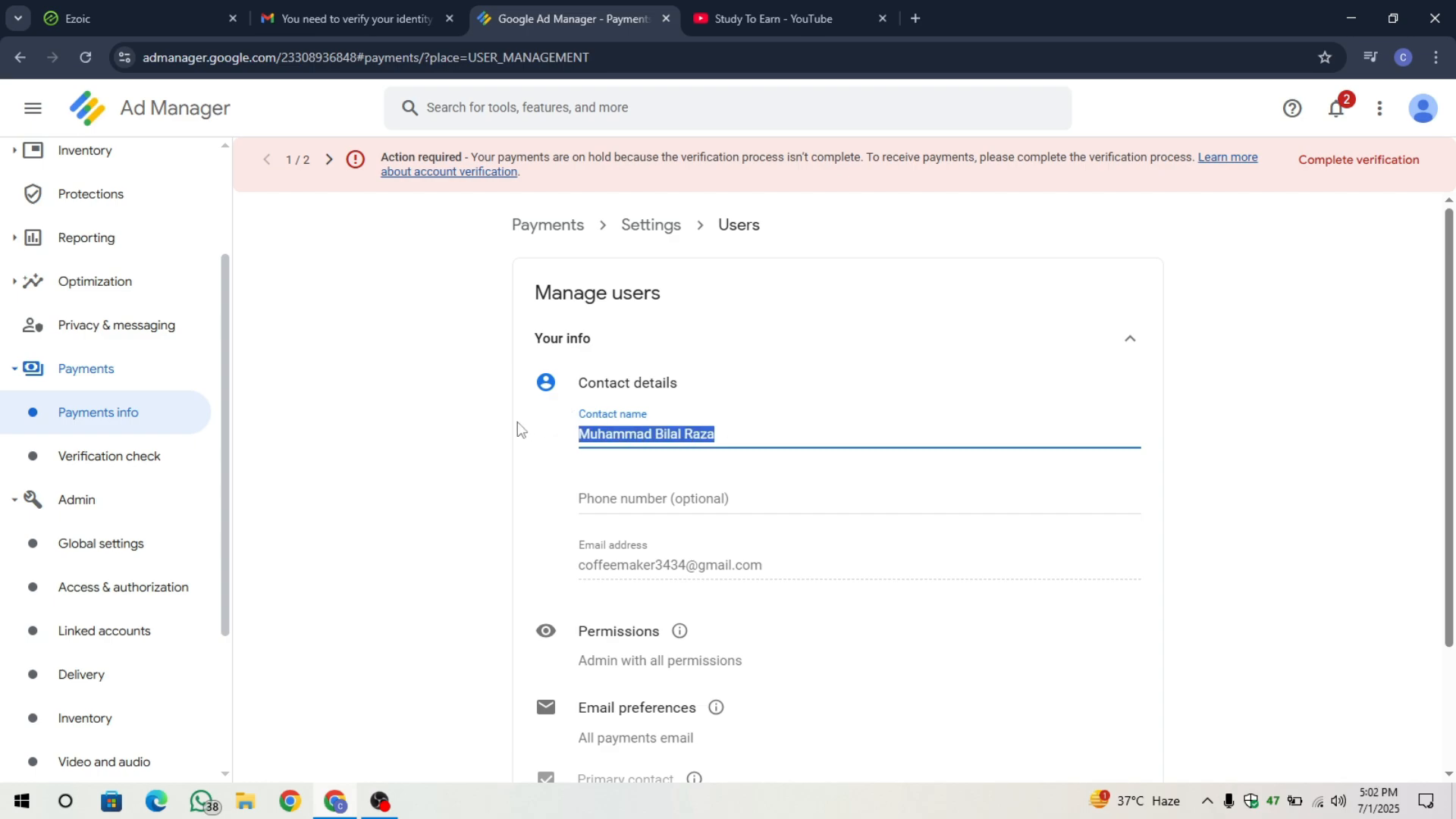
{"action": "left_click", "coordinate": [519, 513]}
{"action": "scroll", "coordinate": [553, 595], "scroll_direction": "down", "scroll_amount": 3}
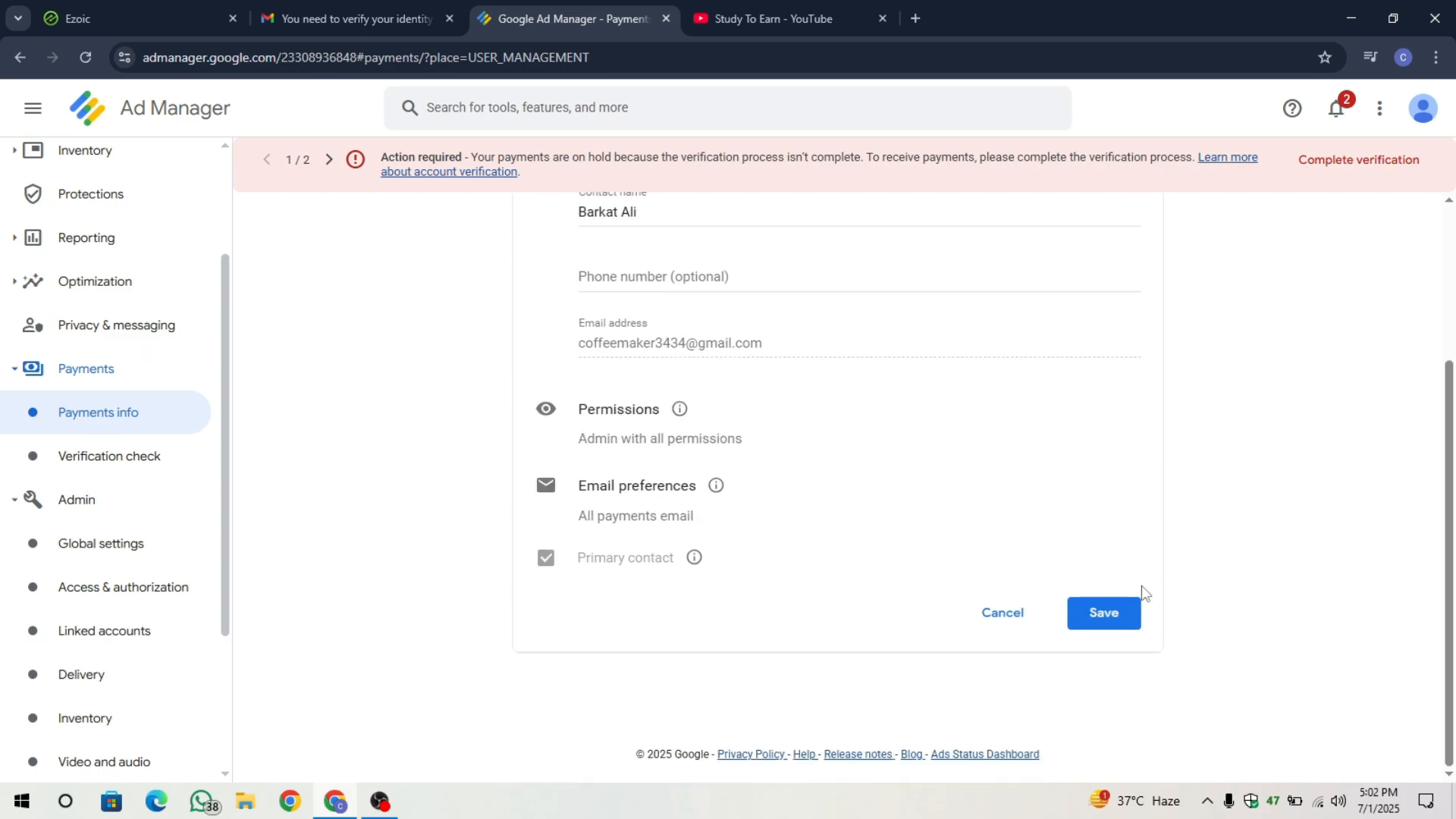
{"action": "left_click", "coordinate": [1093, 615]}
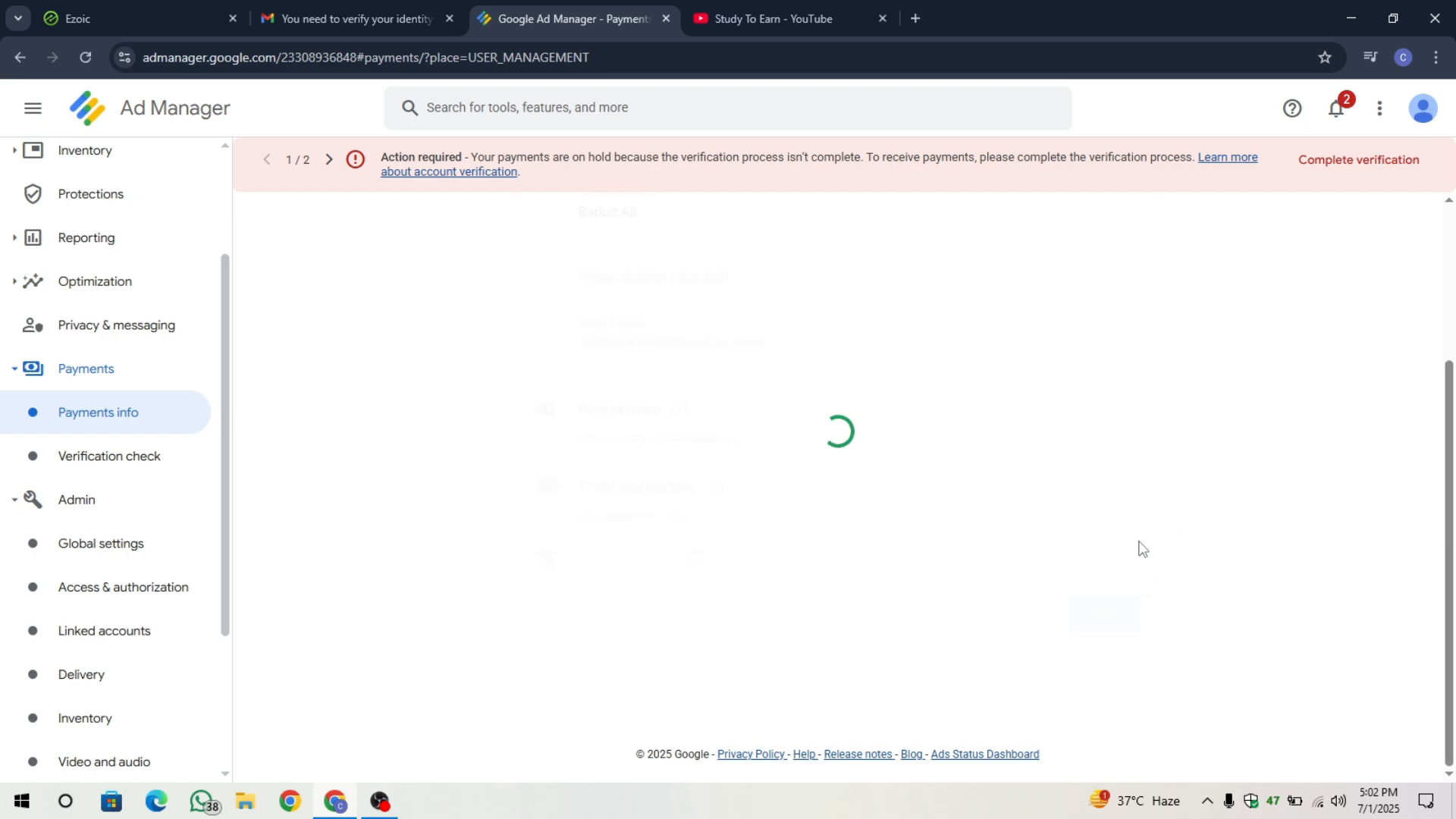
{"action": "left_click", "coordinate": [917, 755]}
{"action": "scroll", "coordinate": [1249, 589], "scroll_direction": "down", "scroll_amount": 2}
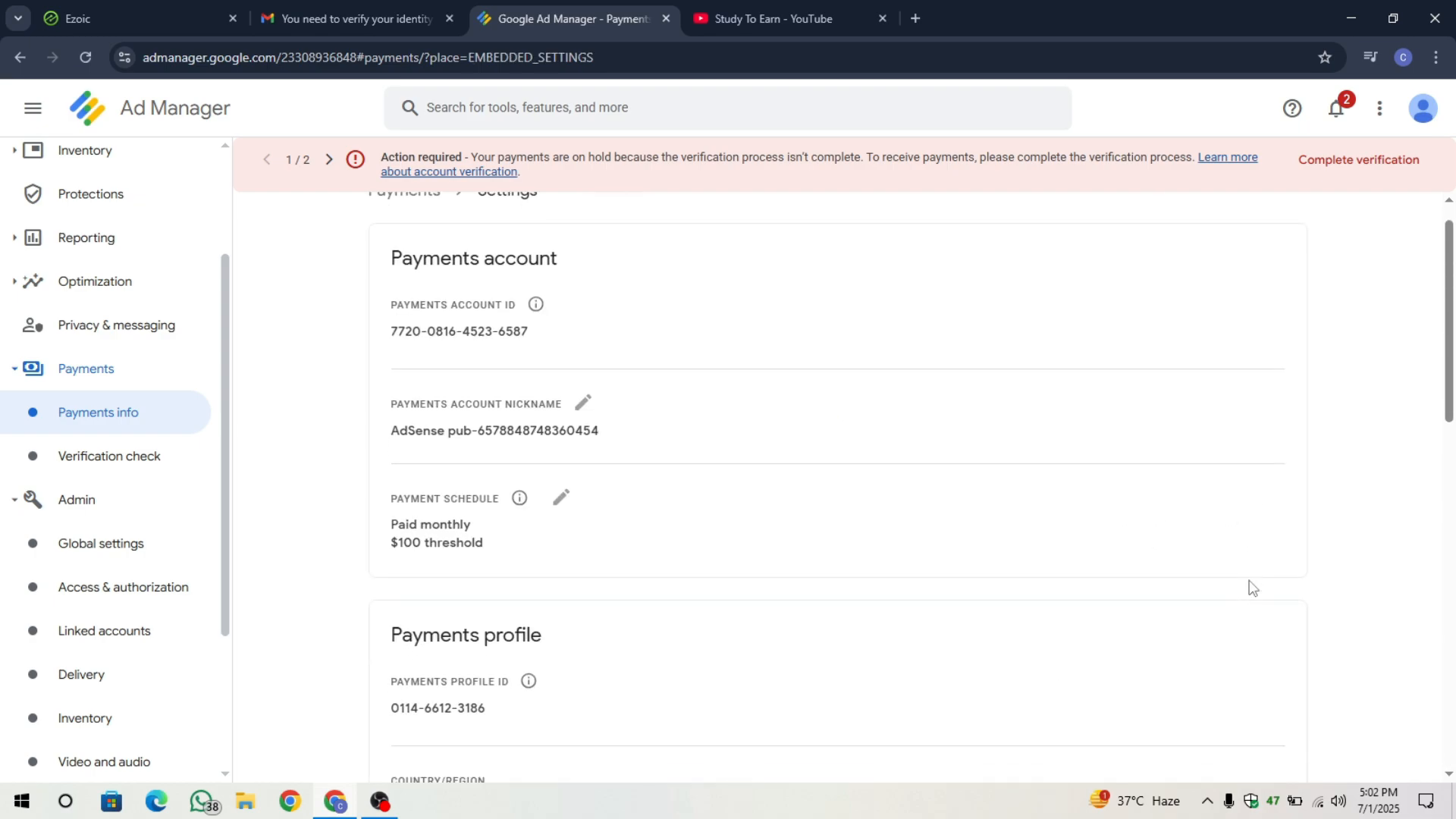
{"action": "scroll", "coordinate": [1251, 589], "scroll_direction": "down", "scroll_amount": 1}
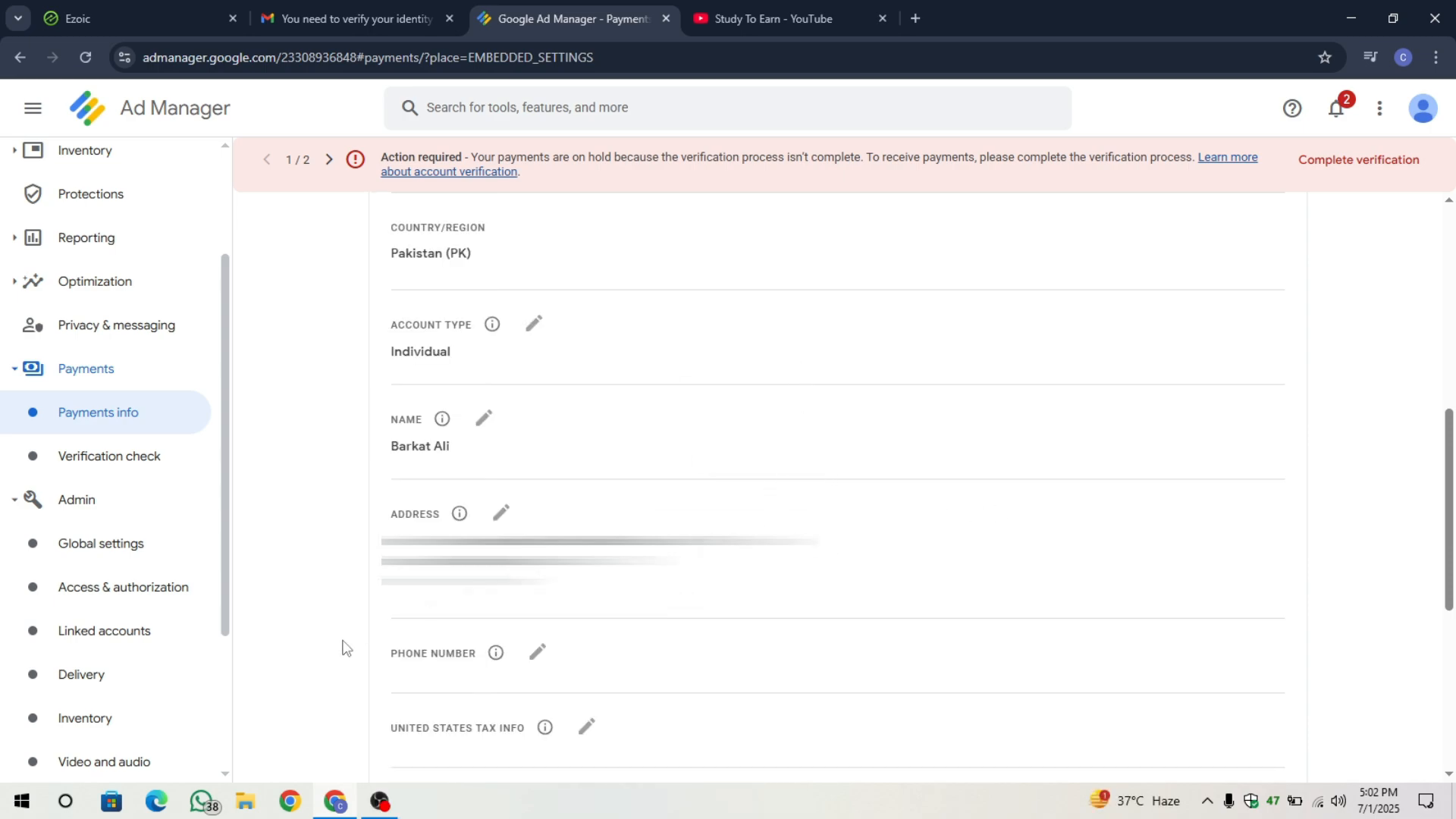
Follow the Google Payments email's Verify now link in Gmail.
{"action": "left_click", "coordinate": [350, 18]}
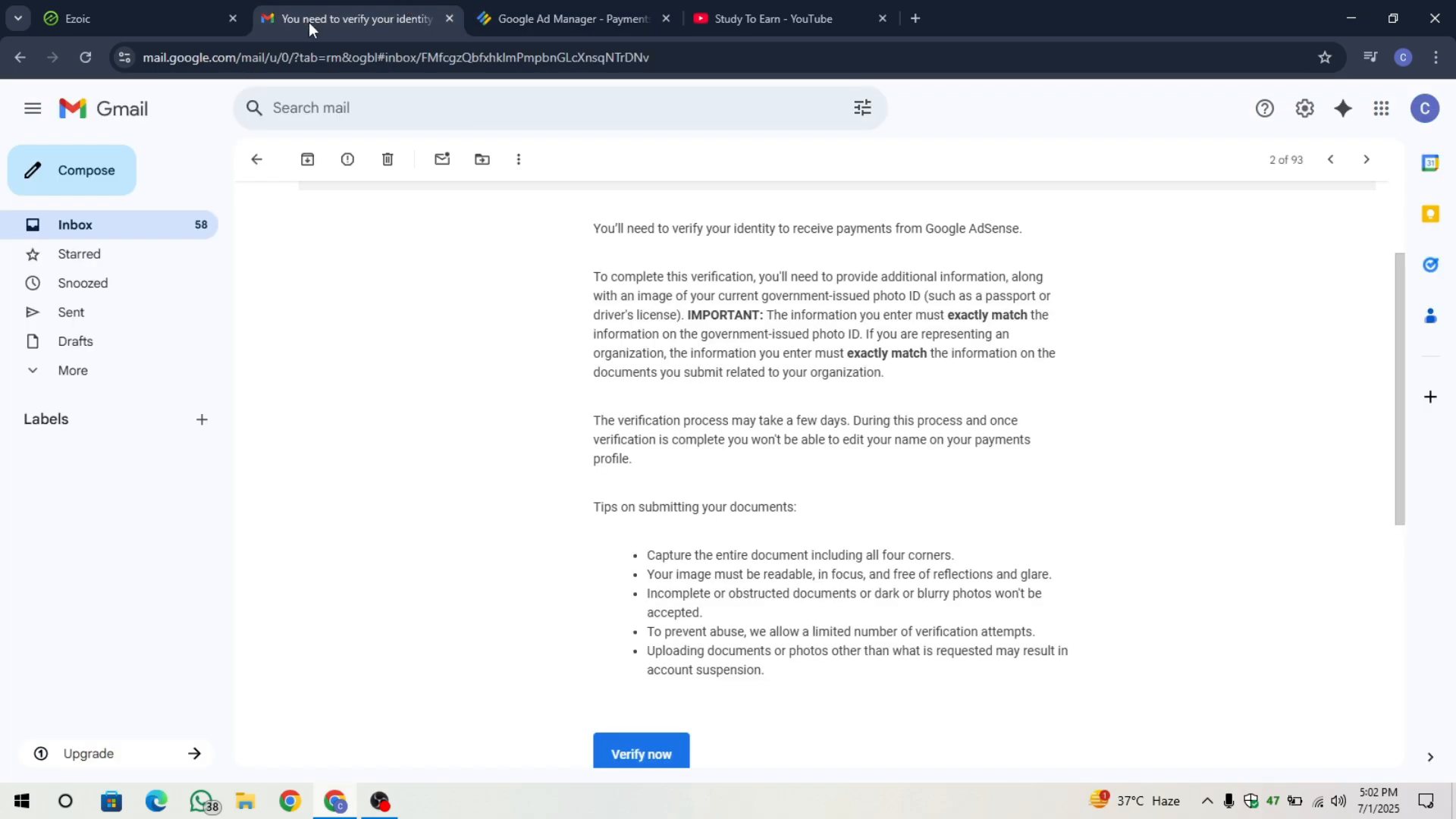
{"action": "scroll", "coordinate": [381, 344], "scroll_direction": "up", "scroll_amount": 2}
{"action": "left_click_drag", "start_coordinate": [308, 206], "coordinate": [575, 208]}
{"action": "left_click", "coordinate": [575, 209]}
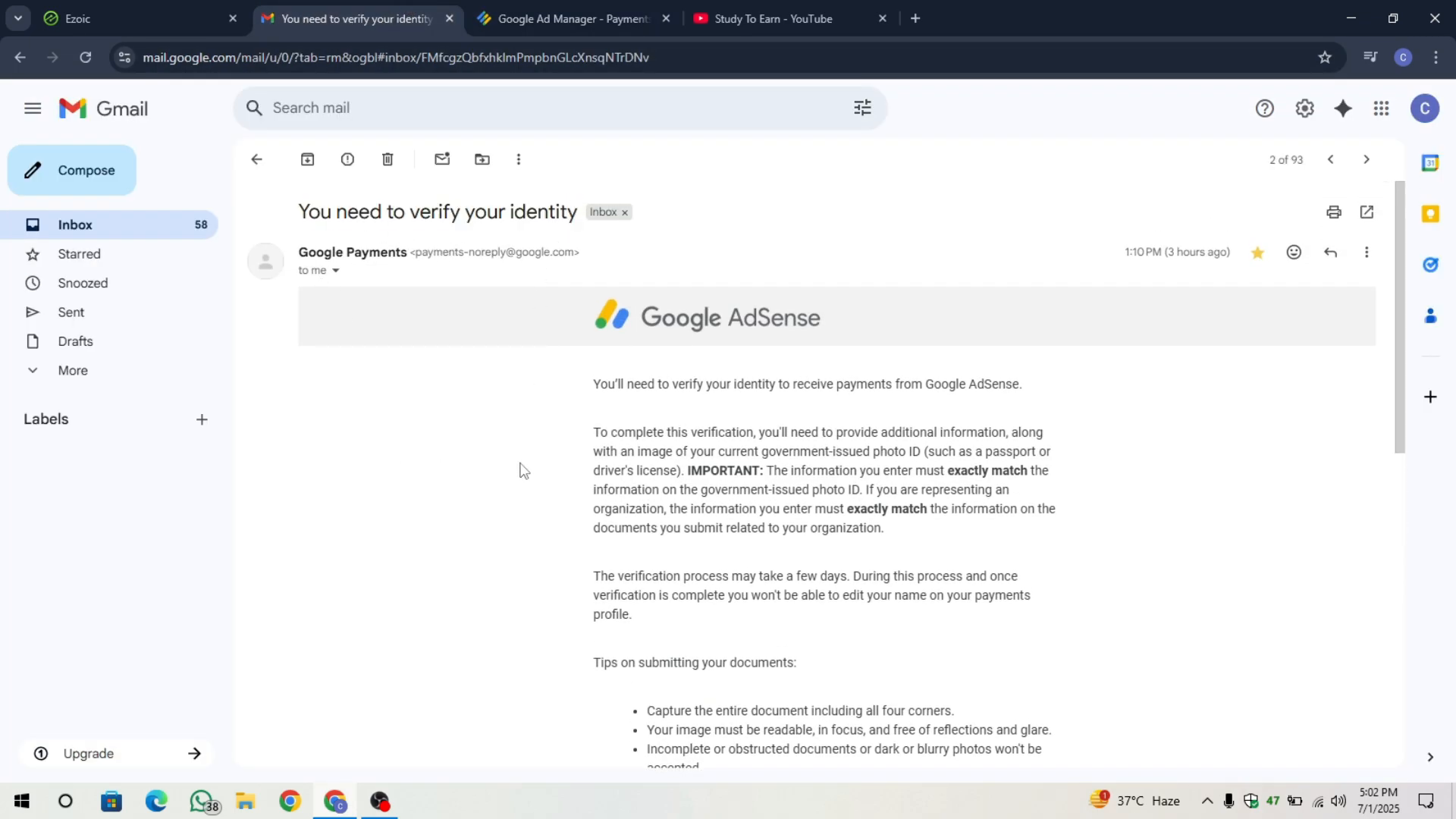
{"action": "scroll", "coordinate": [602, 559], "scroll_direction": "down", "scroll_amount": 5}
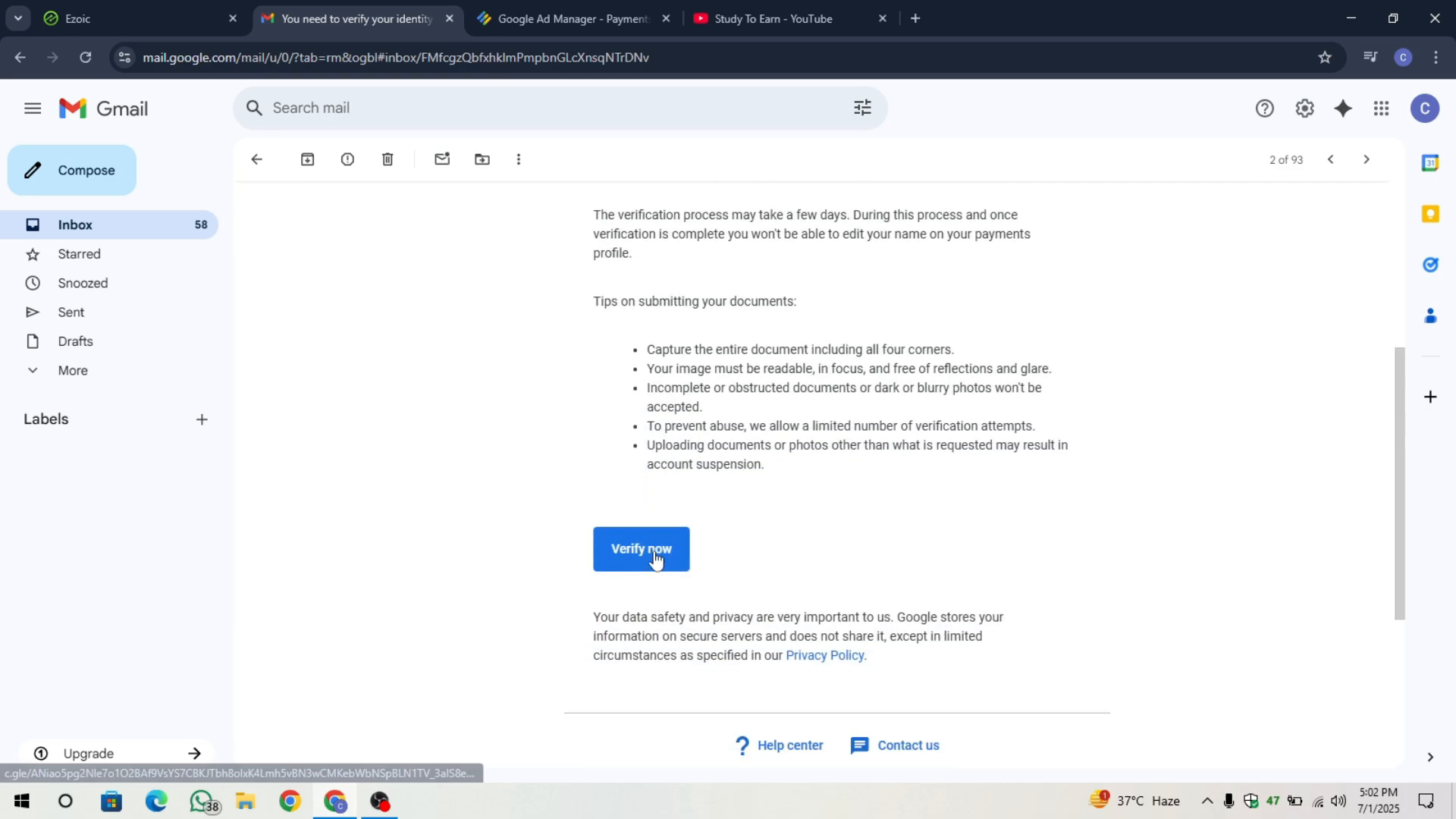
{"action": "left_click", "coordinate": [643, 549]}
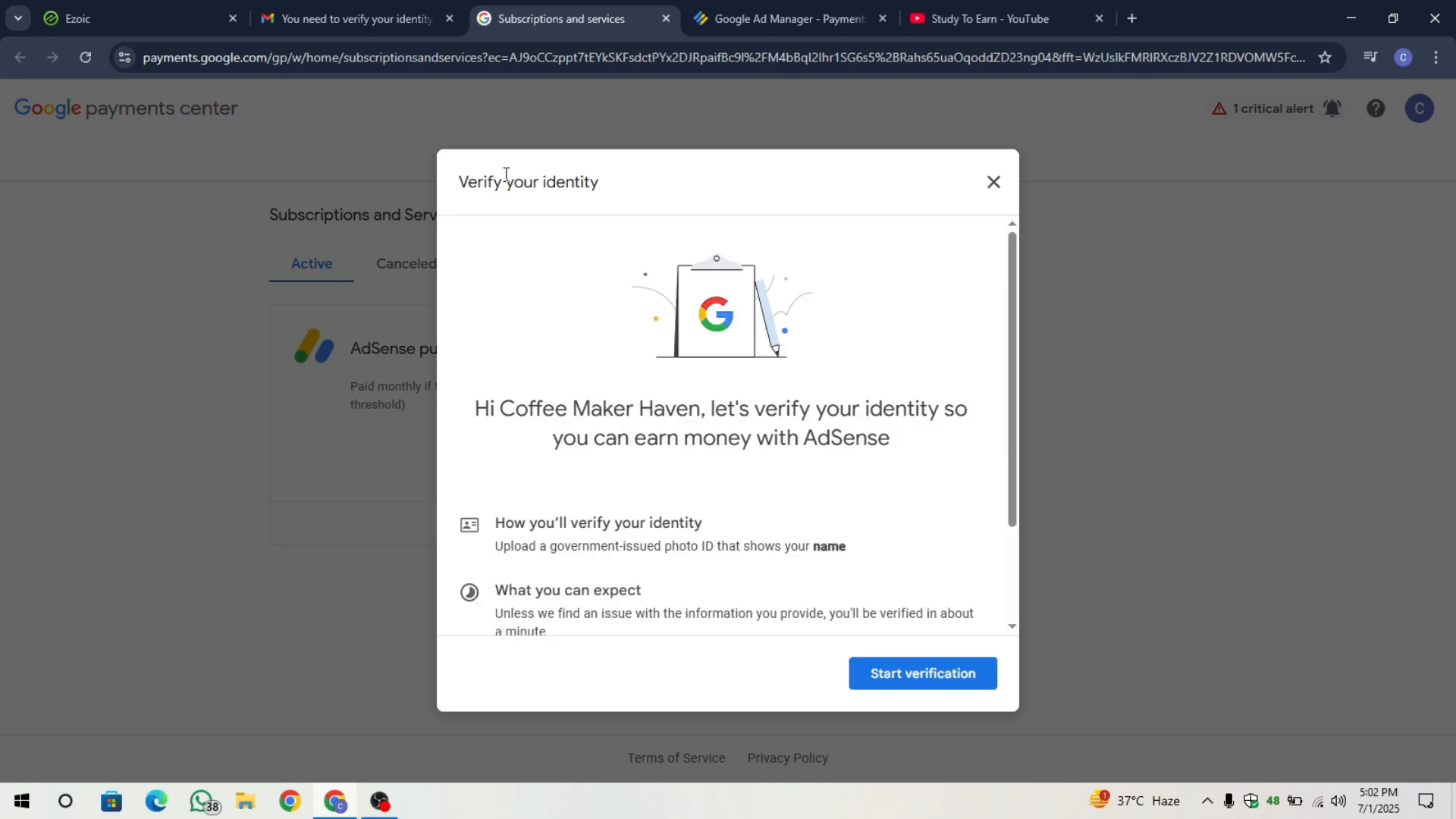
Start identity verification and choose National Identity Card as the ID type.
{"action": "left_click_drag", "start_coordinate": [470, 183], "coordinate": [705, 195]}
{"action": "left_click", "coordinate": [705, 194]}
{"action": "scroll", "coordinate": [722, 506], "scroll_direction": "down", "scroll_amount": 2}
{"action": "left_click", "coordinate": [914, 673]}
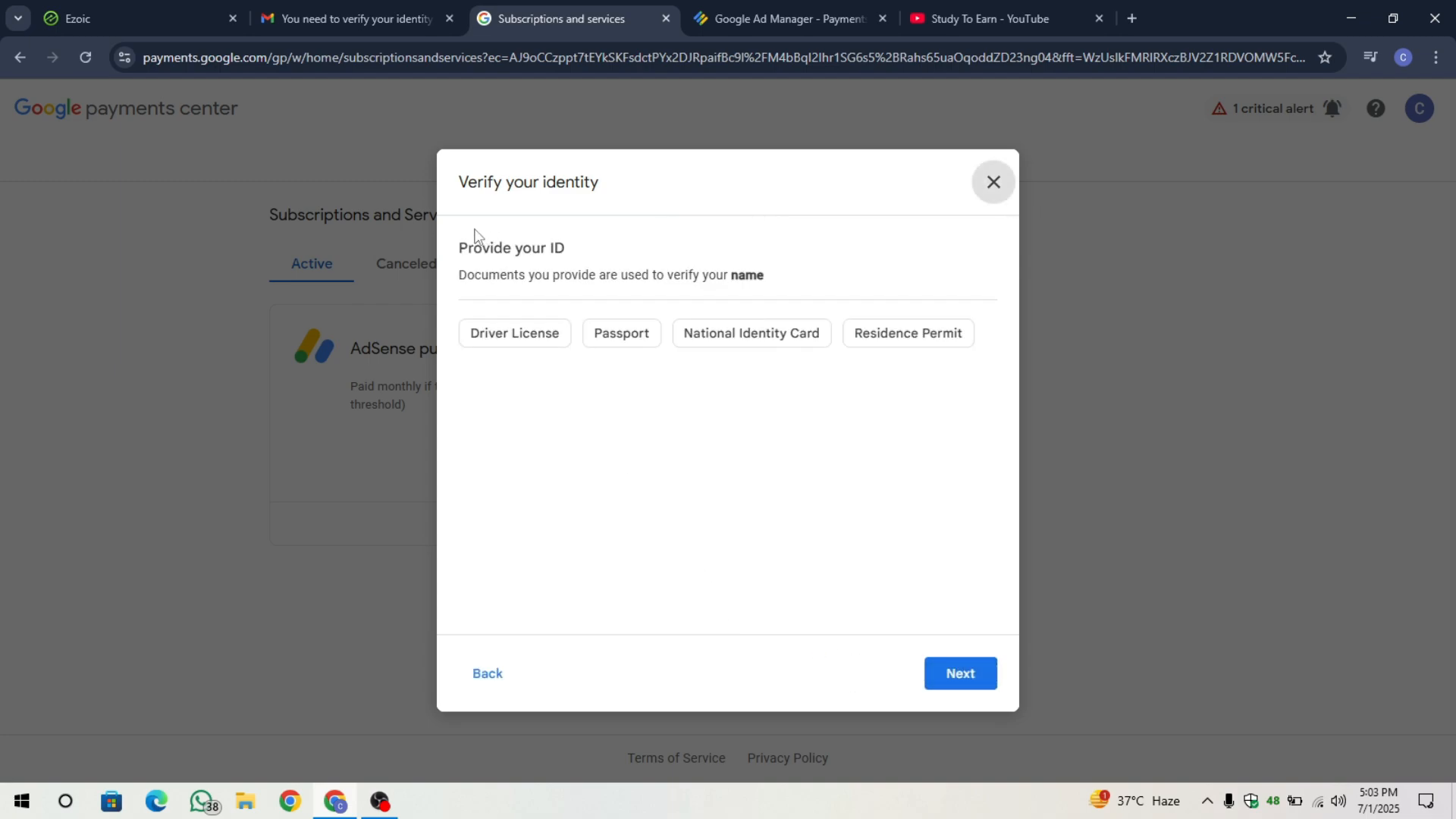
{"action": "left_click_drag", "start_coordinate": [459, 246], "coordinate": [592, 248]}
{"action": "left_click", "coordinate": [591, 247]}
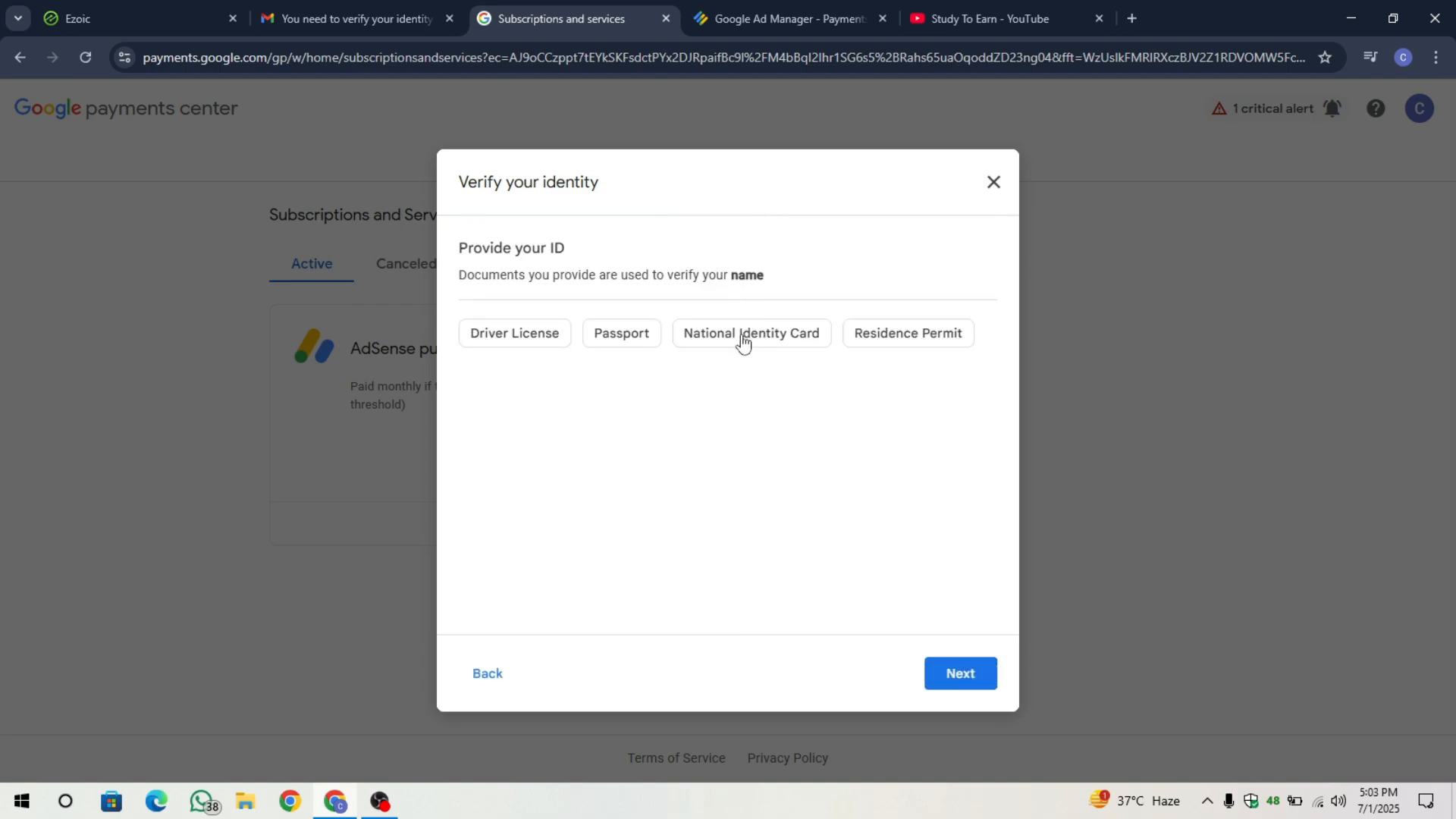
{"action": "left_click", "coordinate": [740, 348]}
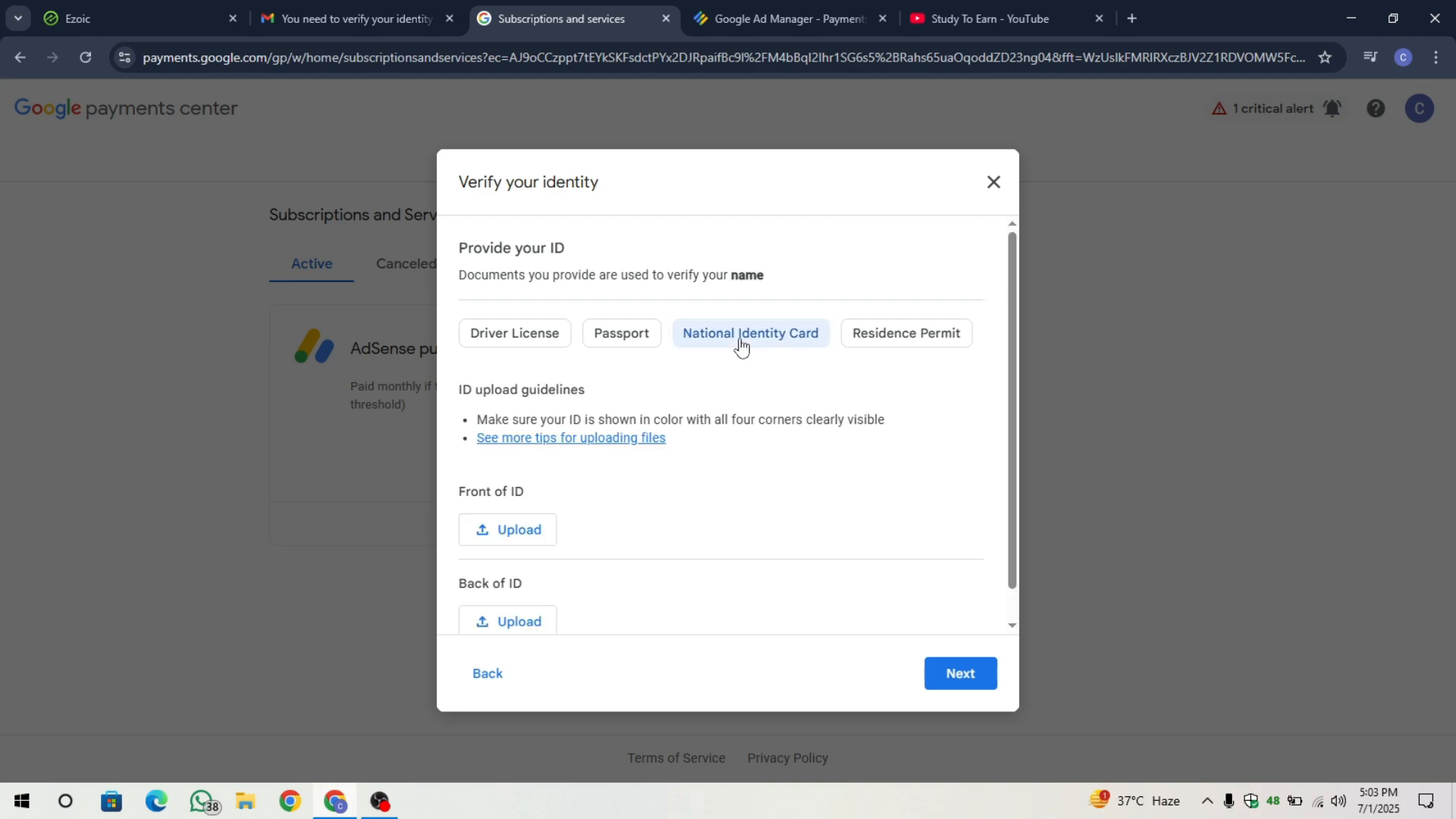
Attach the front and back images of the National Identity Card.
{"action": "scroll", "coordinate": [677, 450], "scroll_direction": "down", "scroll_amount": 1}
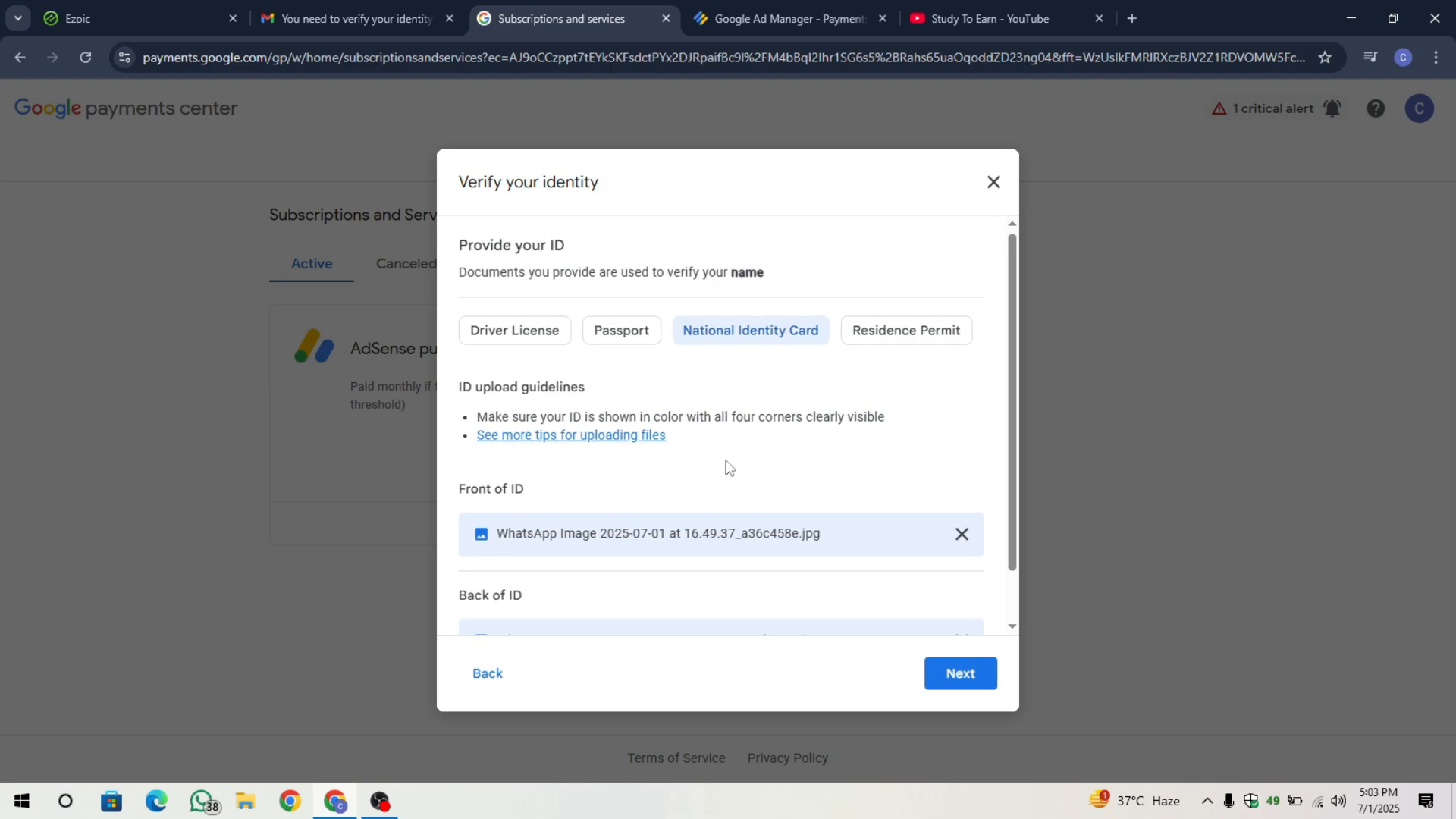
{"action": "scroll", "coordinate": [705, 457], "scroll_direction": "down", "scroll_amount": 1}
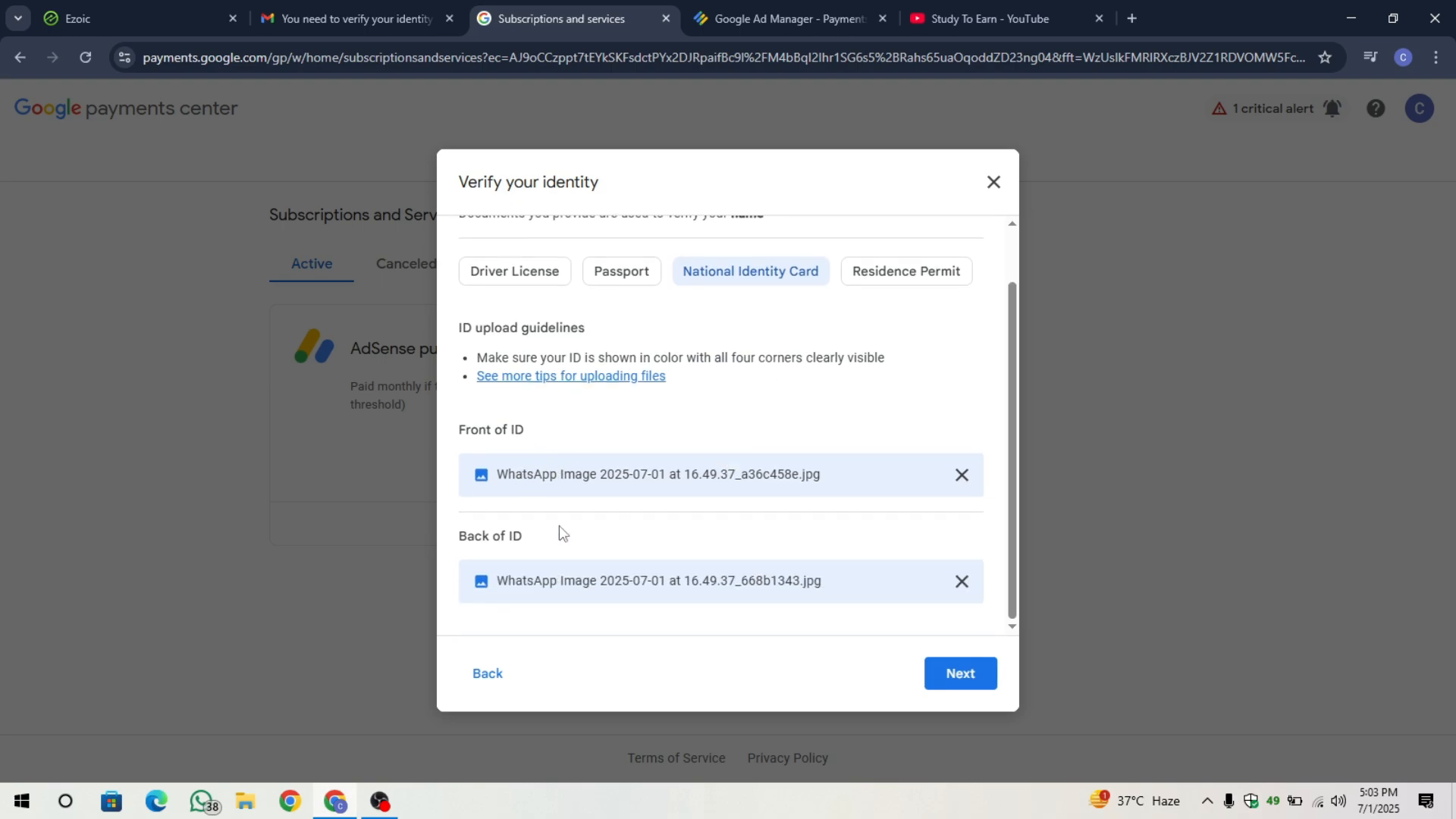
{"action": "left_click_drag", "start_coordinate": [459, 429], "coordinate": [543, 432]}
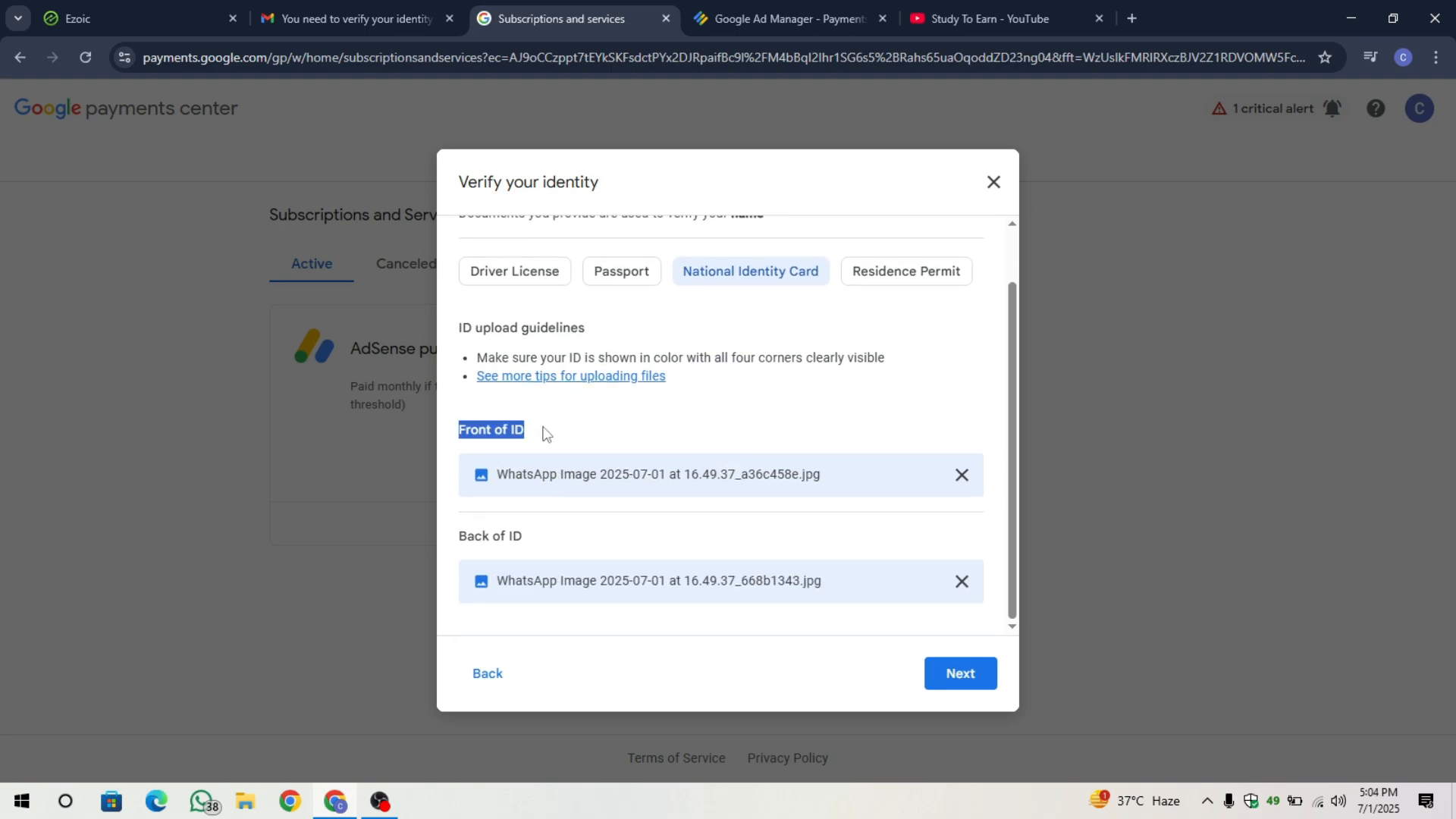
{"action": "left_click", "coordinate": [543, 434]}
{"action": "left_click_drag", "start_coordinate": [458, 536], "coordinate": [521, 539]}
{"action": "left_click", "coordinate": [522, 540]}
{"action": "scroll", "coordinate": [874, 617], "scroll_direction": "up", "scroll_amount": 1}
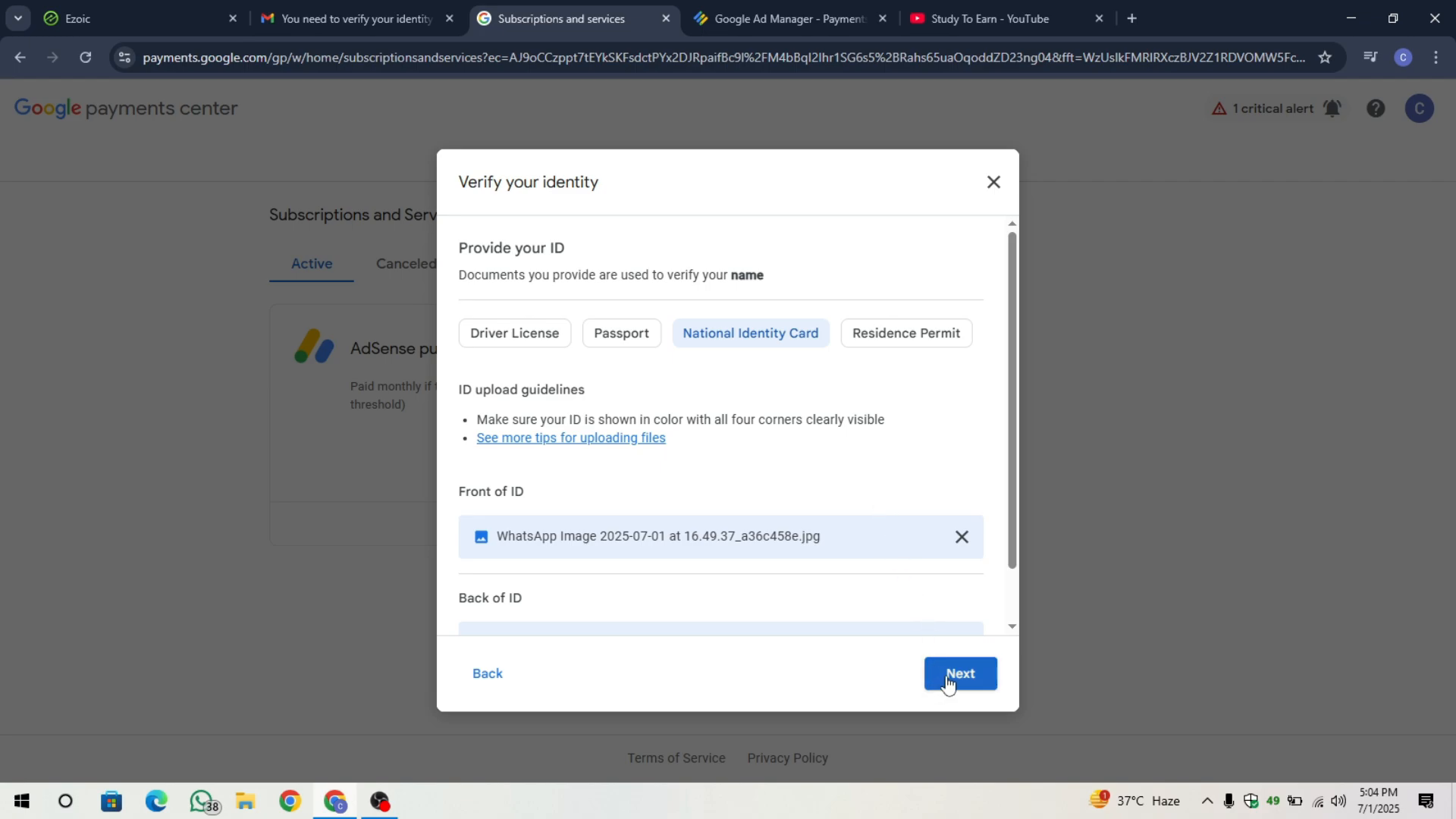
Confirm the name and the Pakistan (PK) address, then submit them for verification.
{"action": "left_click", "coordinate": [947, 681]}
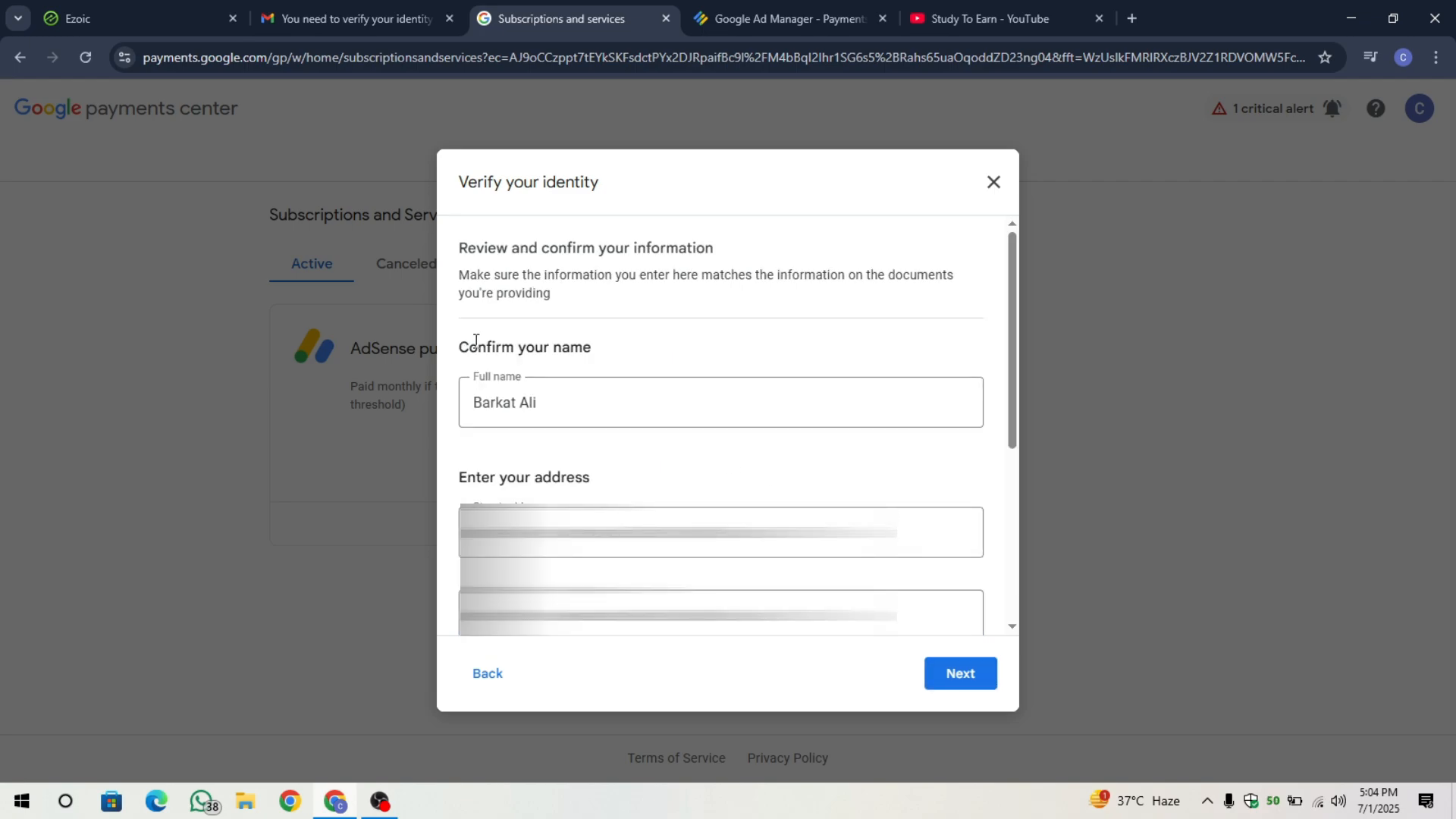
{"action": "left_click_drag", "start_coordinate": [461, 344], "coordinate": [591, 342]}
{"action": "left_click", "coordinate": [591, 342]}
{"action": "scroll", "coordinate": [595, 455], "scroll_direction": "down", "scroll_amount": 4}
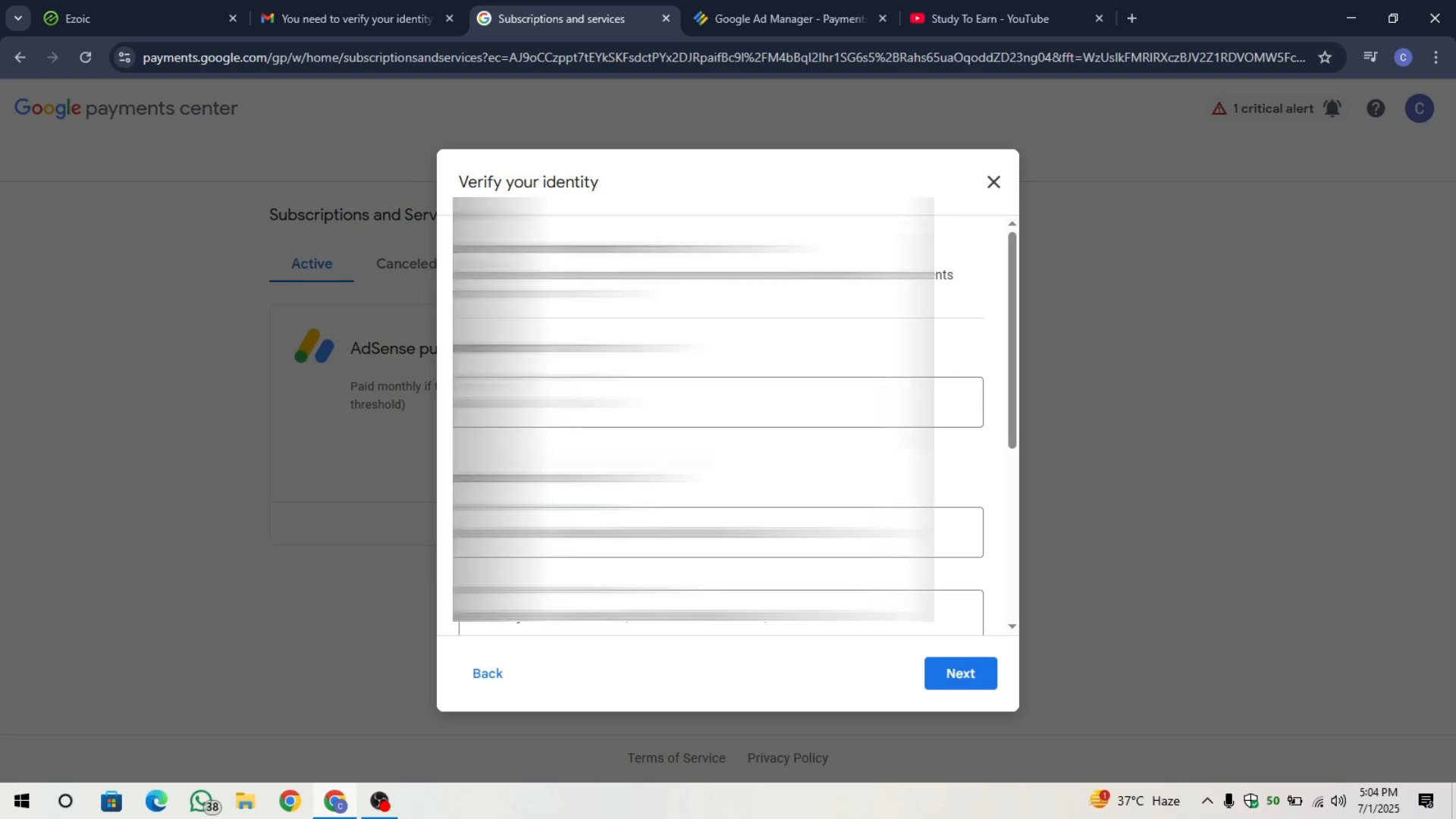
{"action": "scroll", "coordinate": [728, 425], "scroll_direction": "down", "scroll_amount": 2}
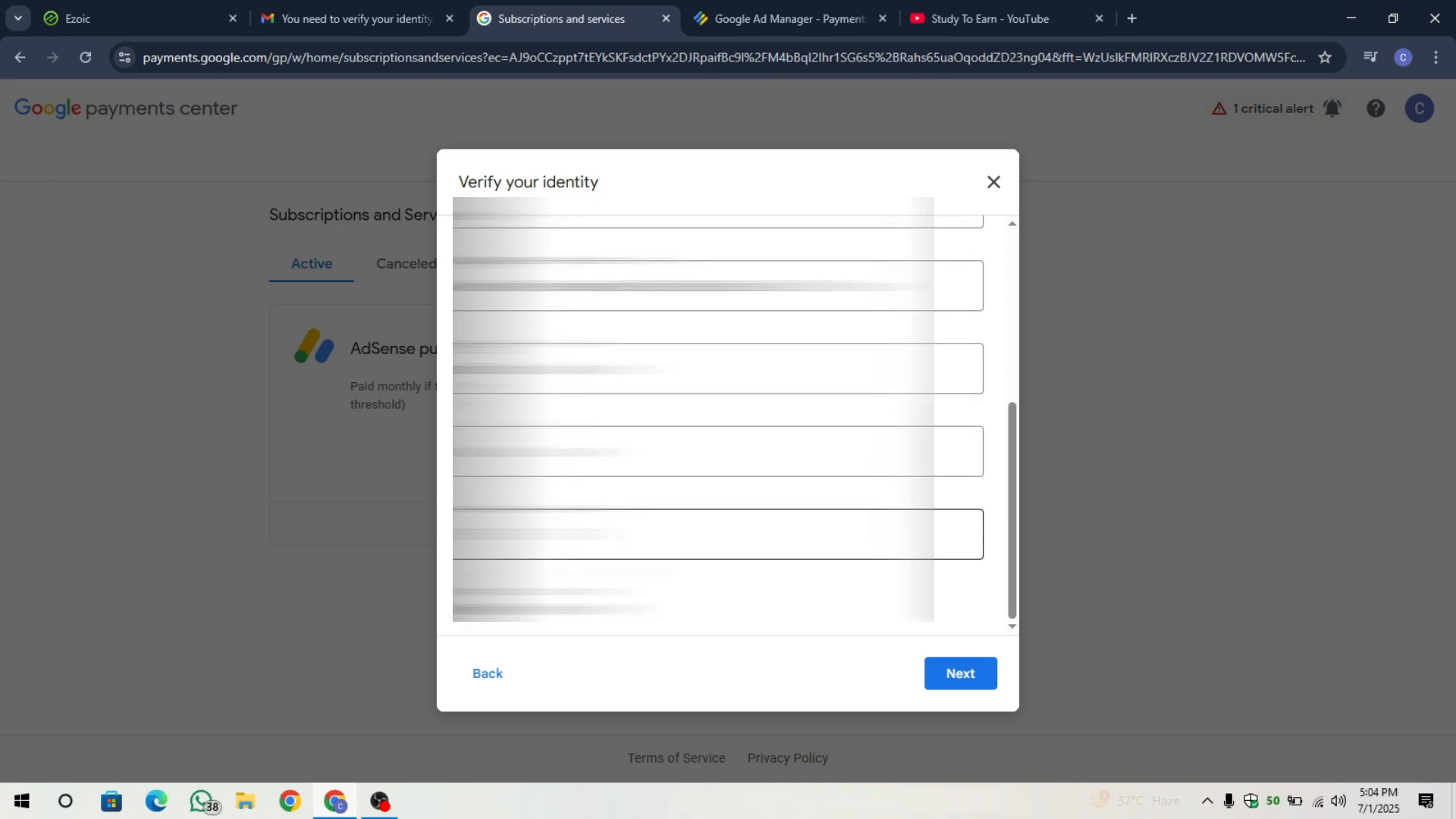
{"action": "left_click_drag", "start_coordinate": [459, 610], "coordinate": [554, 623]}
{"action": "left_click", "coordinate": [554, 621]}
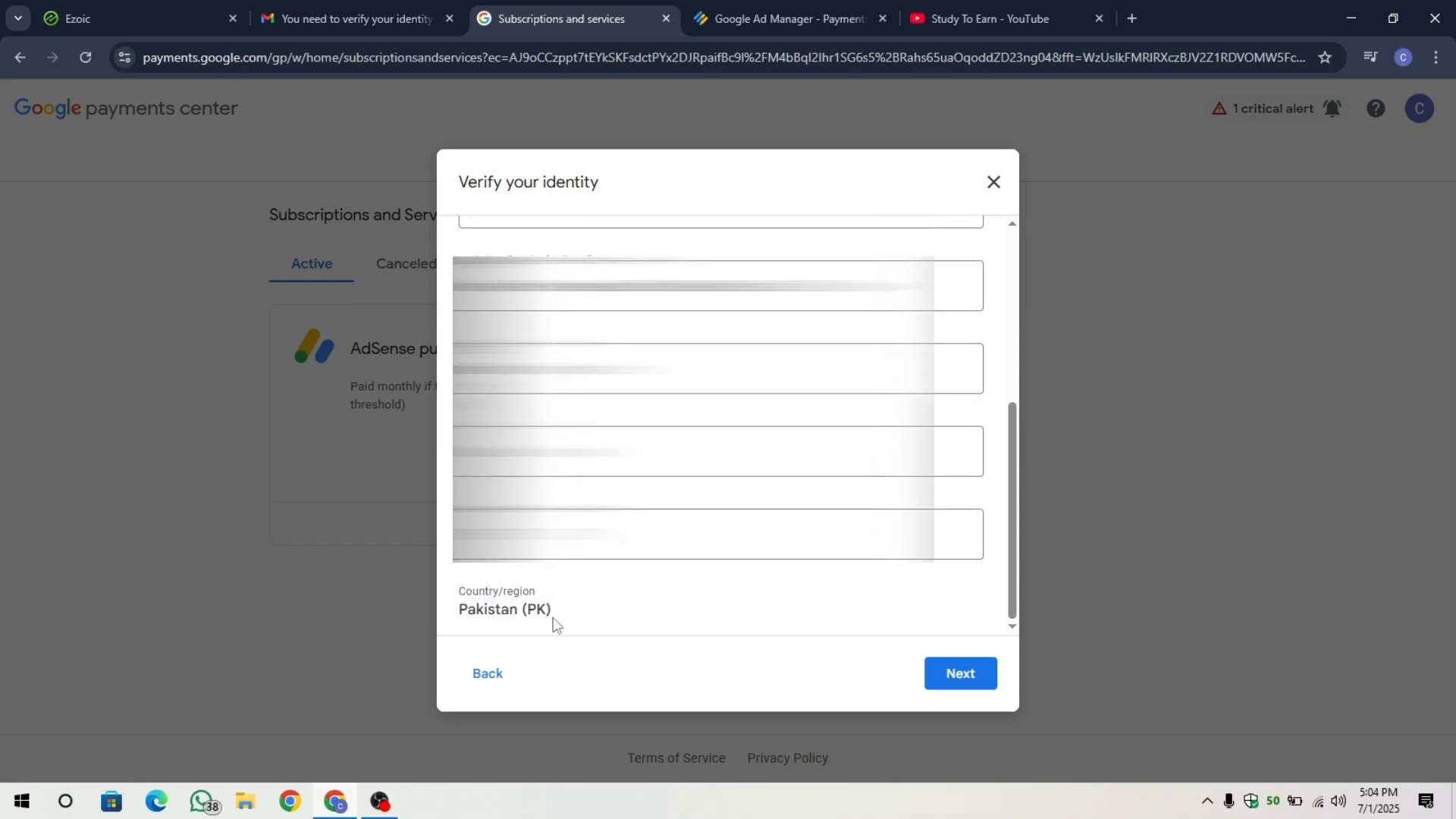
{"action": "left_click", "coordinate": [974, 691]}
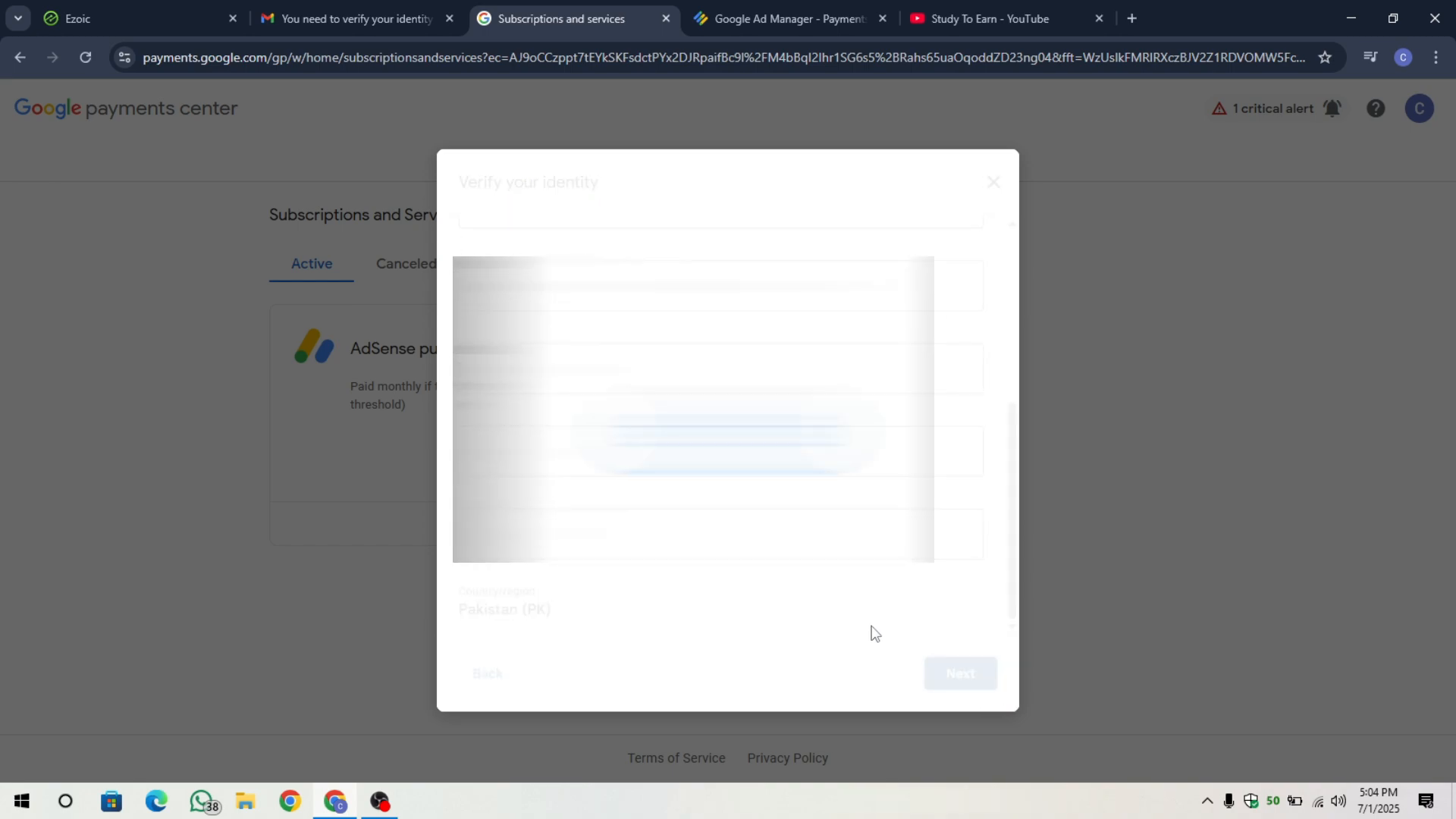
Check the verification-in-review message and review-email note, then close the window with Done.
{"action": "scroll", "coordinate": [870, 627], "scroll_direction": "down", "scroll_amount": 2}
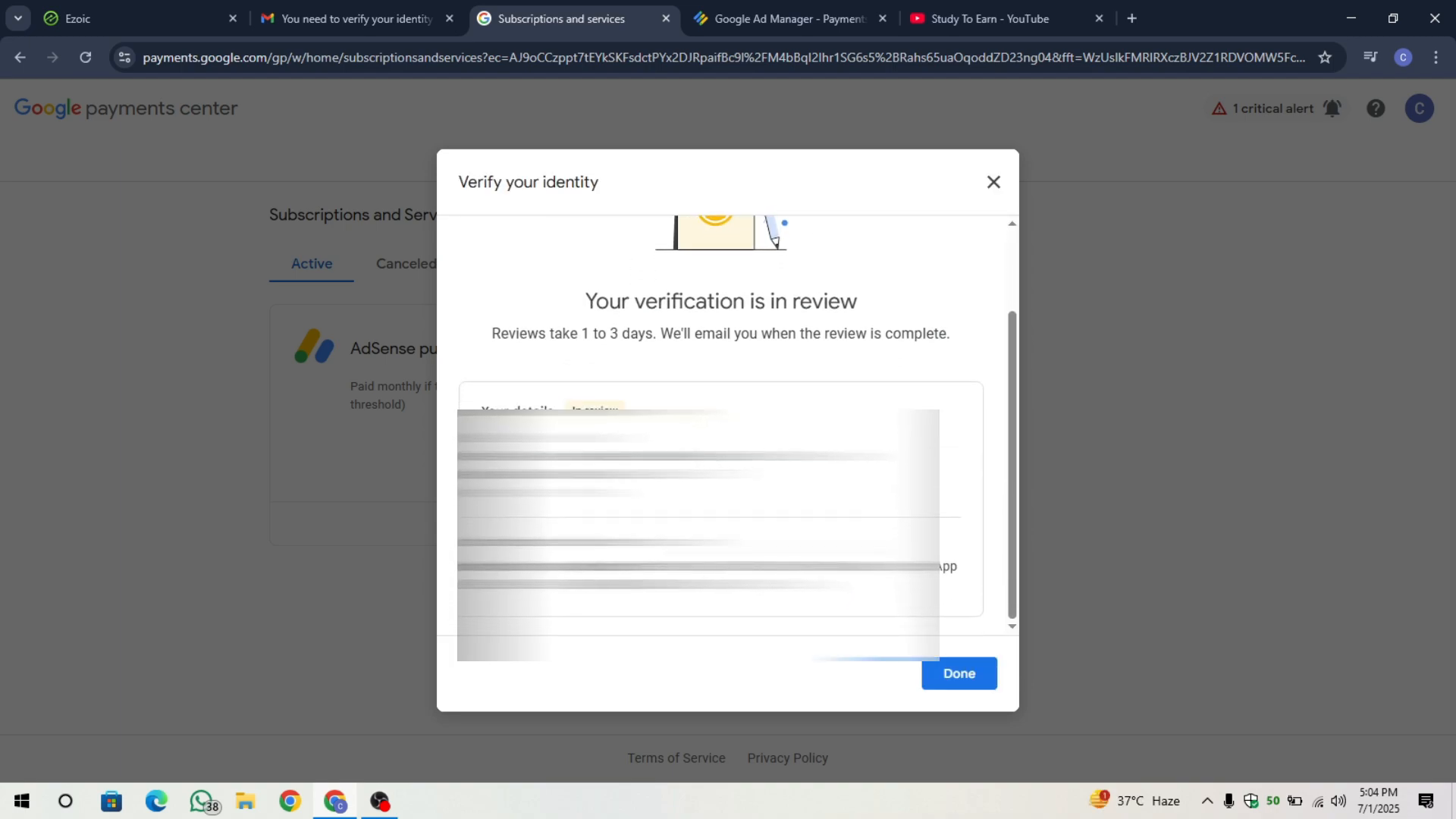
{"action": "left_click_drag", "start_coordinate": [565, 409], "coordinate": [659, 415]}
{"action": "left_click", "coordinate": [658, 413]}
{"action": "scroll", "coordinate": [658, 414], "scroll_direction": "up", "scroll_amount": 1}
{"action": "left_click_drag", "start_coordinate": [584, 356], "coordinate": [871, 358]}
{"action": "left_click", "coordinate": [871, 358]}
{"action": "scroll", "coordinate": [763, 428], "scroll_direction": "up", "scroll_amount": 1}
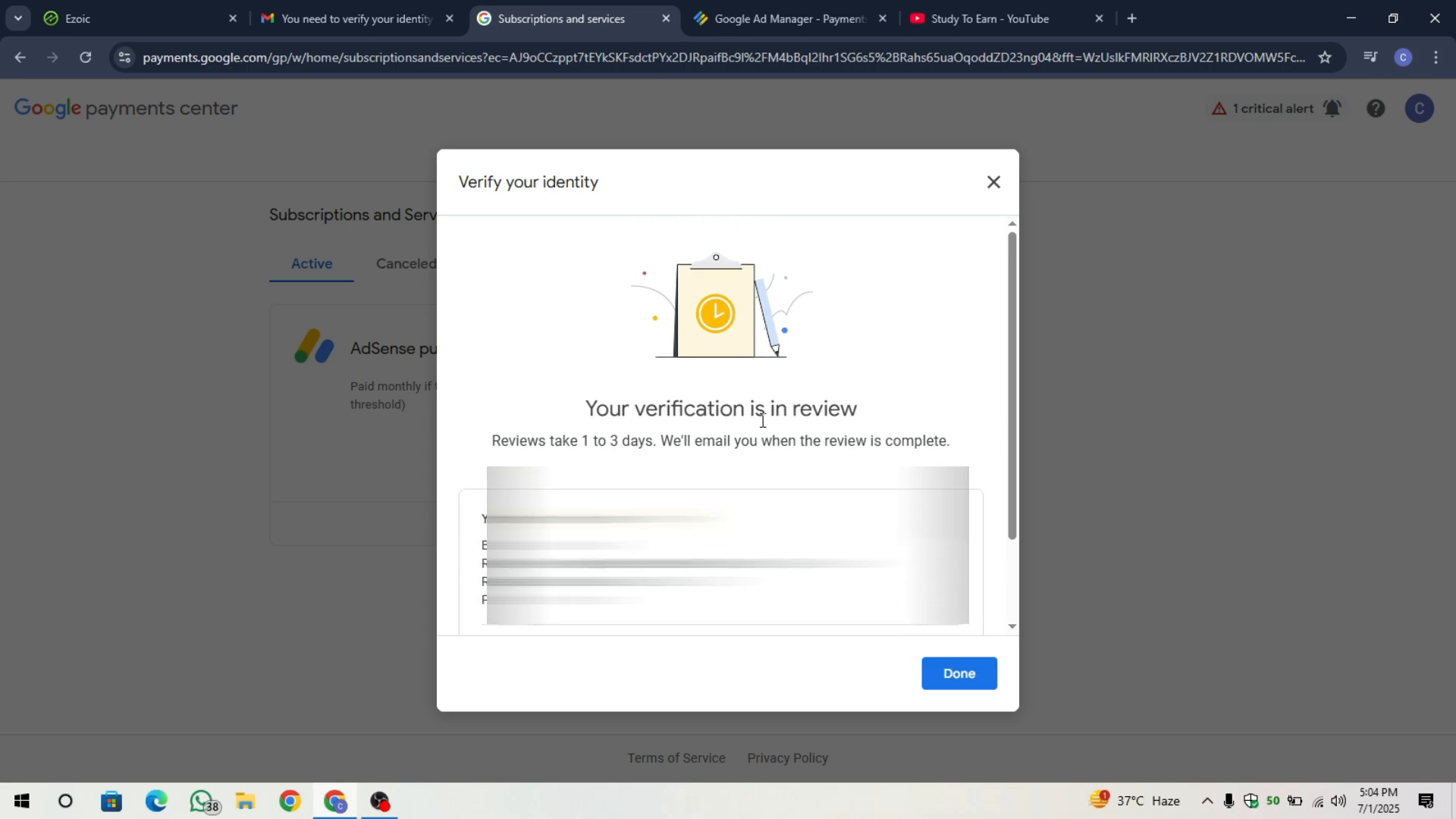
{"action": "left_click_drag", "start_coordinate": [663, 435], "coordinate": [954, 437]}
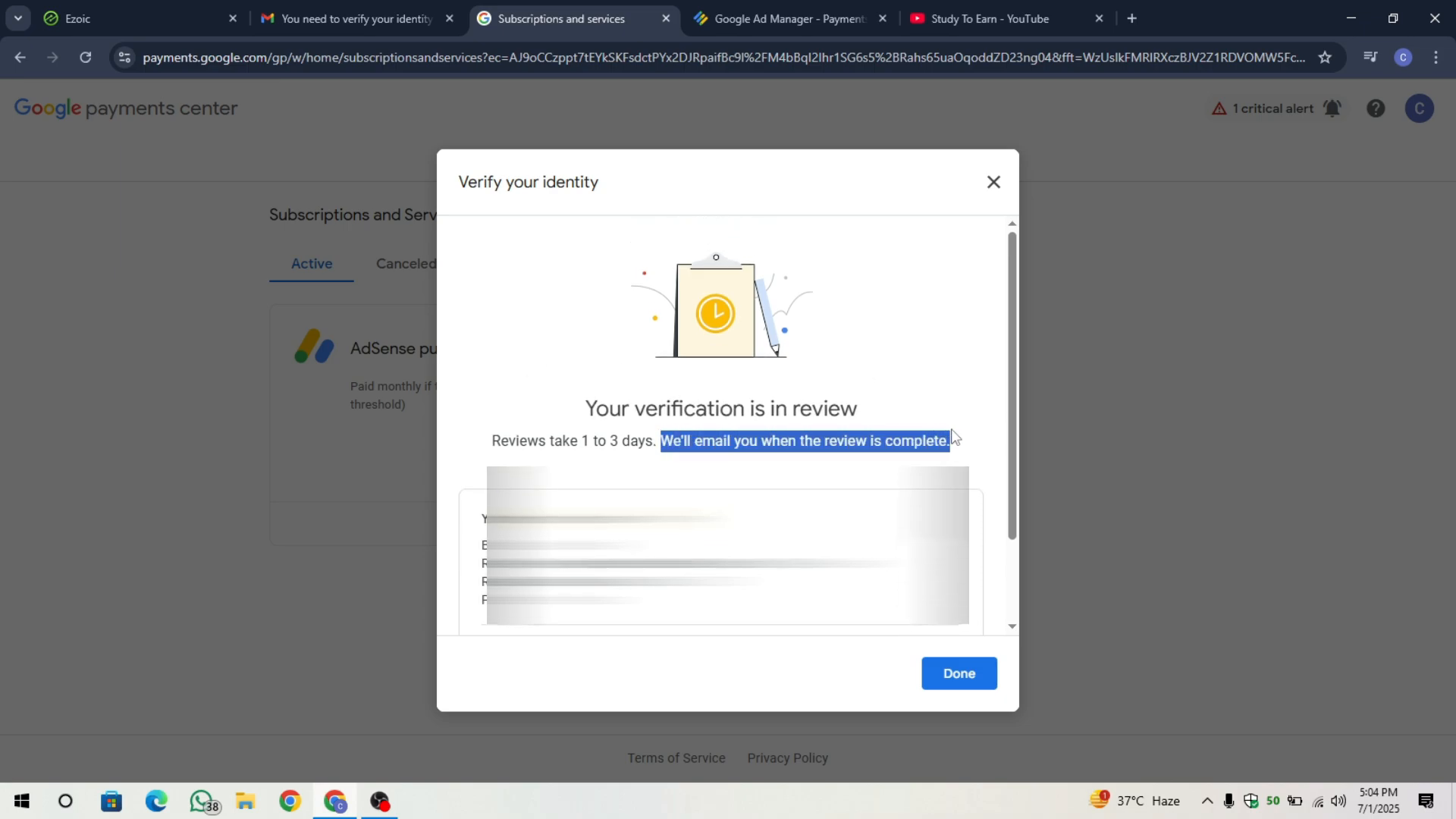
{"action": "left_click", "coordinate": [954, 437]}
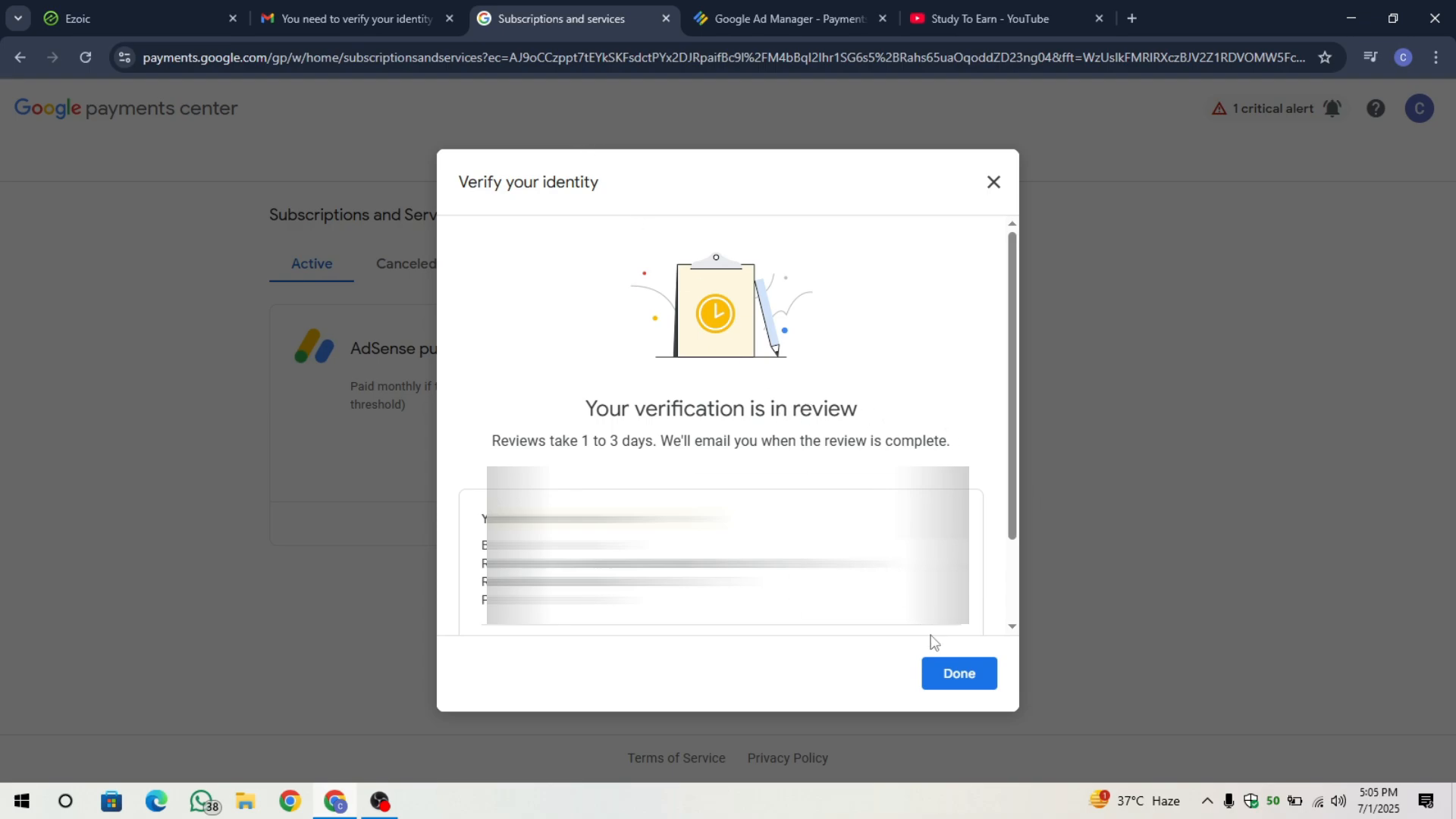
{"action": "scroll", "coordinate": [969, 609], "scroll_direction": "down", "scroll_amount": 2}
{"action": "left_click", "coordinate": [965, 673]}
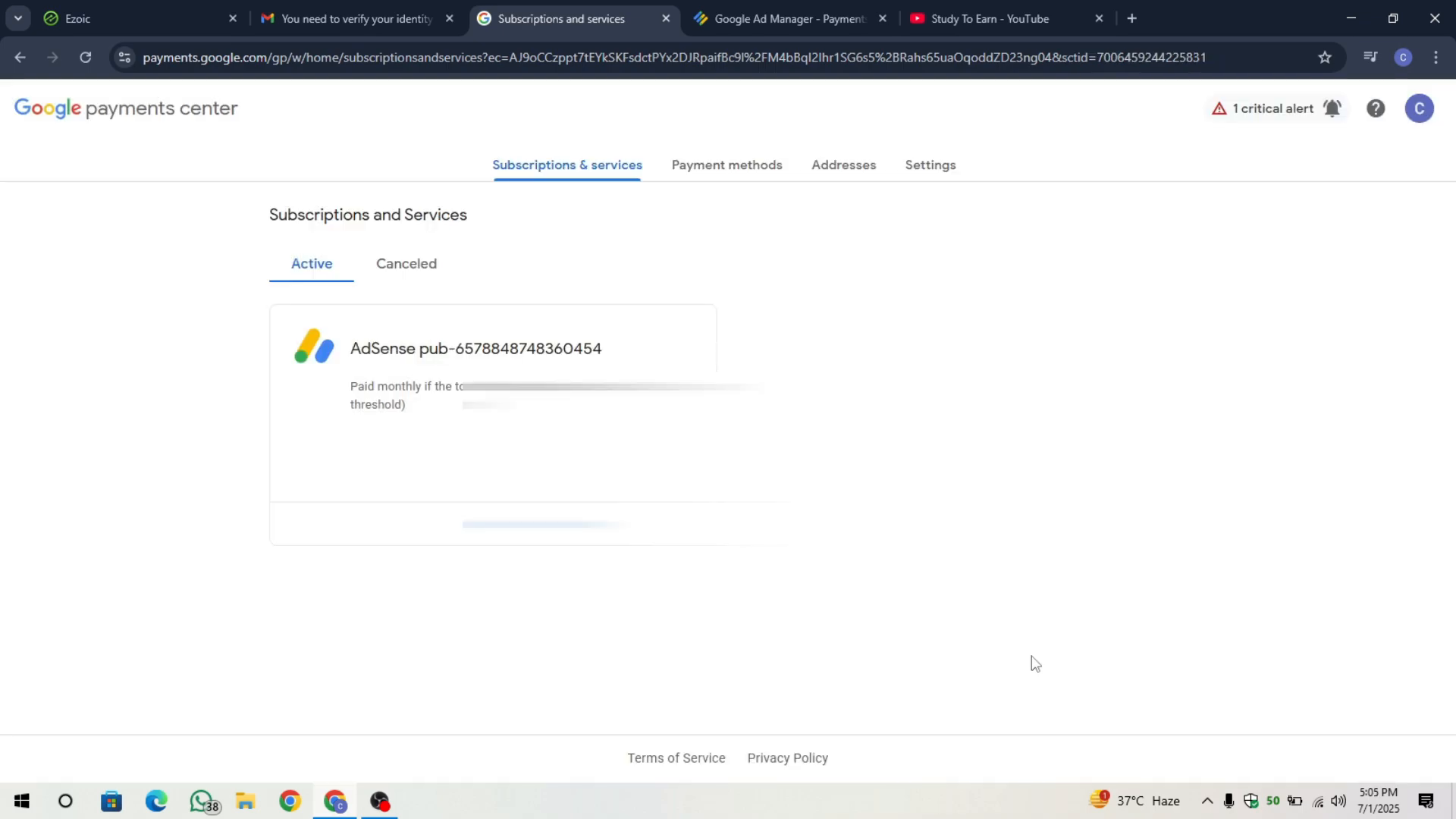
In Gmail, read the Google Payments notices about changed payment contact and user info.
{"action": "left_click", "coordinate": [441, 8]}
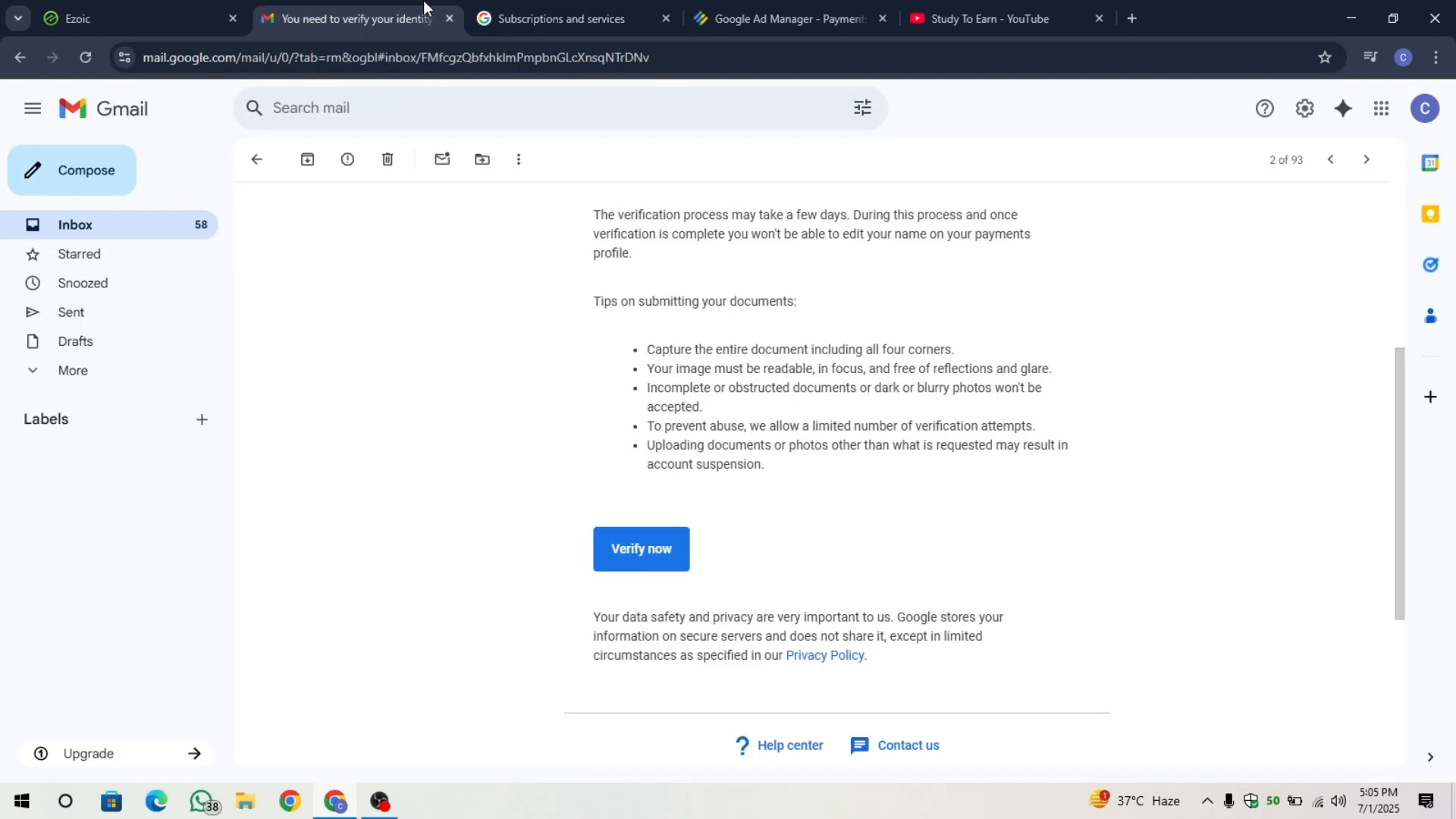
{"action": "left_click", "coordinate": [253, 157]}
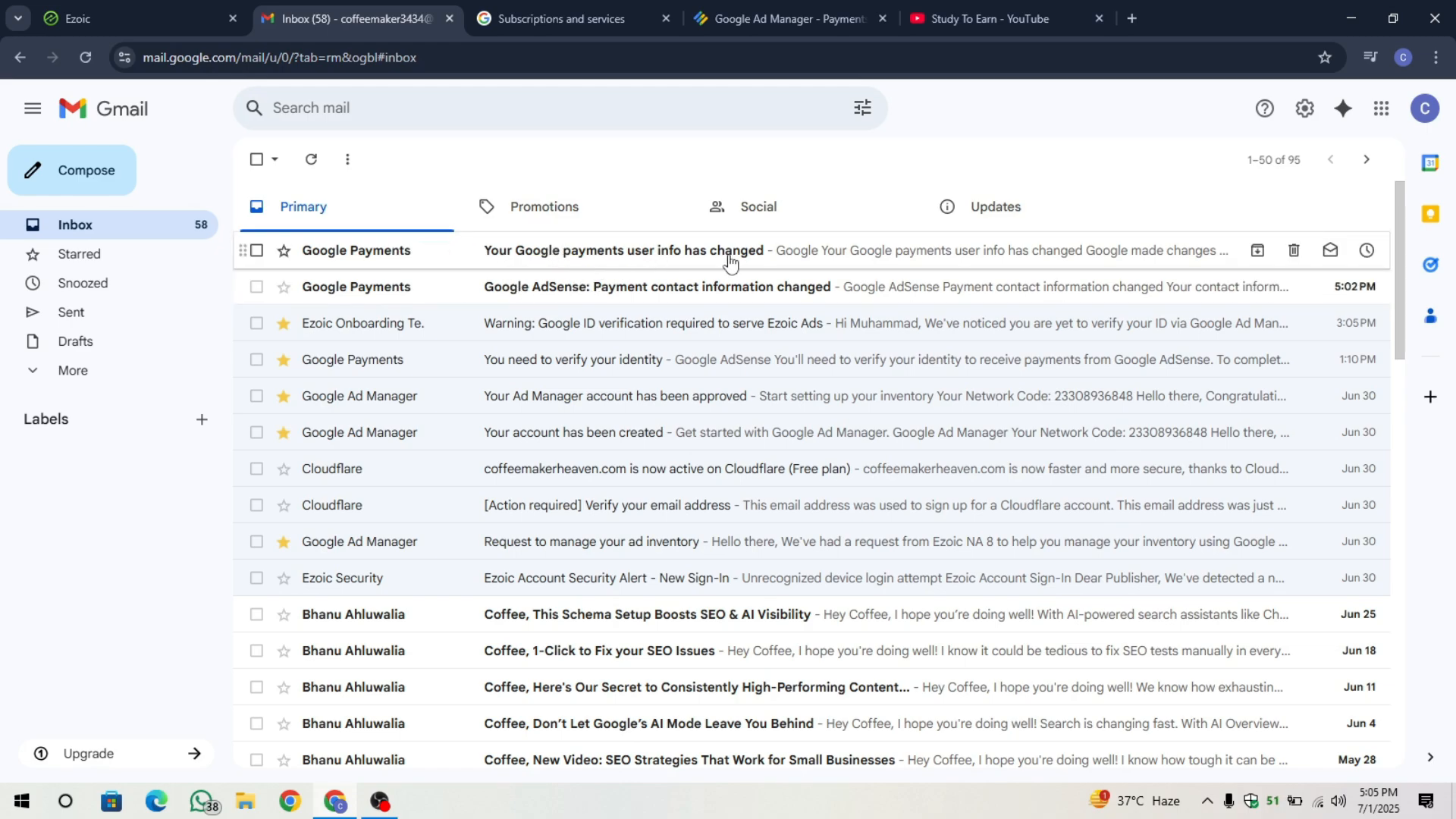
{"action": "left_click", "coordinate": [762, 302]}
{"action": "scroll", "coordinate": [471, 491], "scroll_direction": "down", "scroll_amount": 2}
{"action": "scroll", "coordinate": [471, 491], "scroll_direction": "up", "scroll_amount": 2}
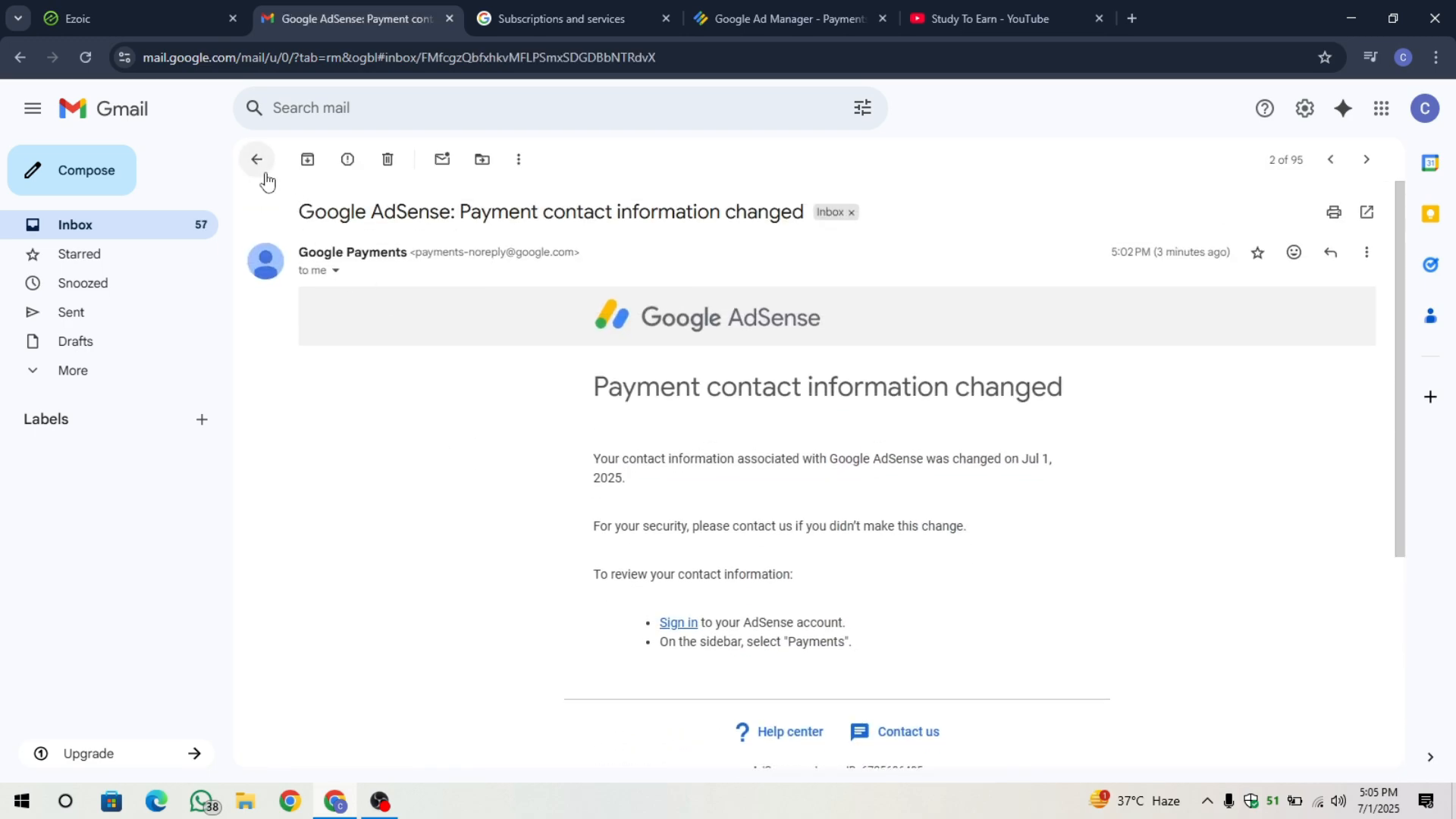
{"action": "left_click", "coordinate": [258, 160]}
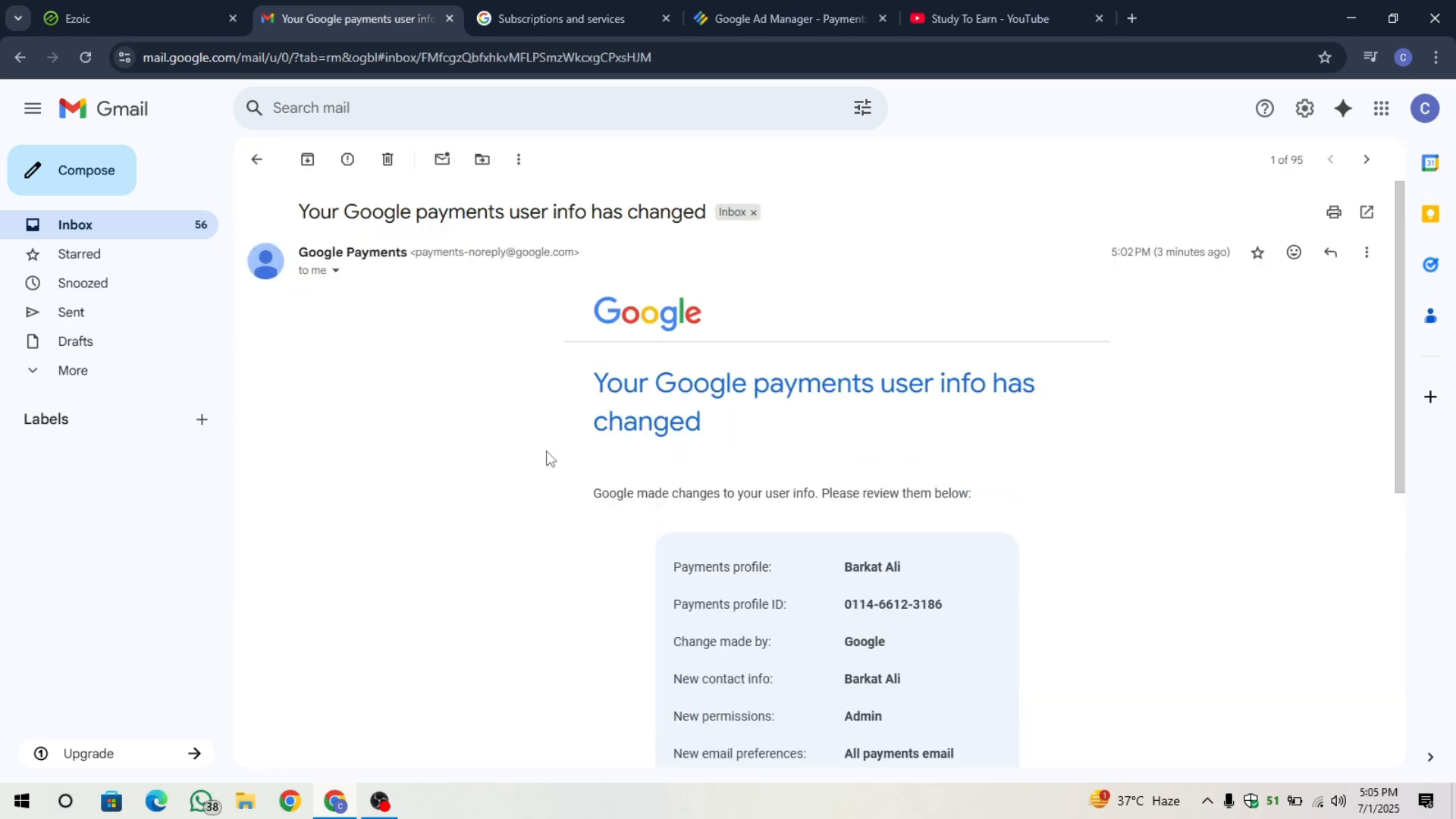
{"action": "scroll", "coordinate": [546, 455], "scroll_direction": "down", "scroll_amount": 1}
{"action": "scroll", "coordinate": [546, 455], "scroll_direction": "up", "scroll_amount": 1}
{"action": "left_click", "coordinate": [254, 163]}
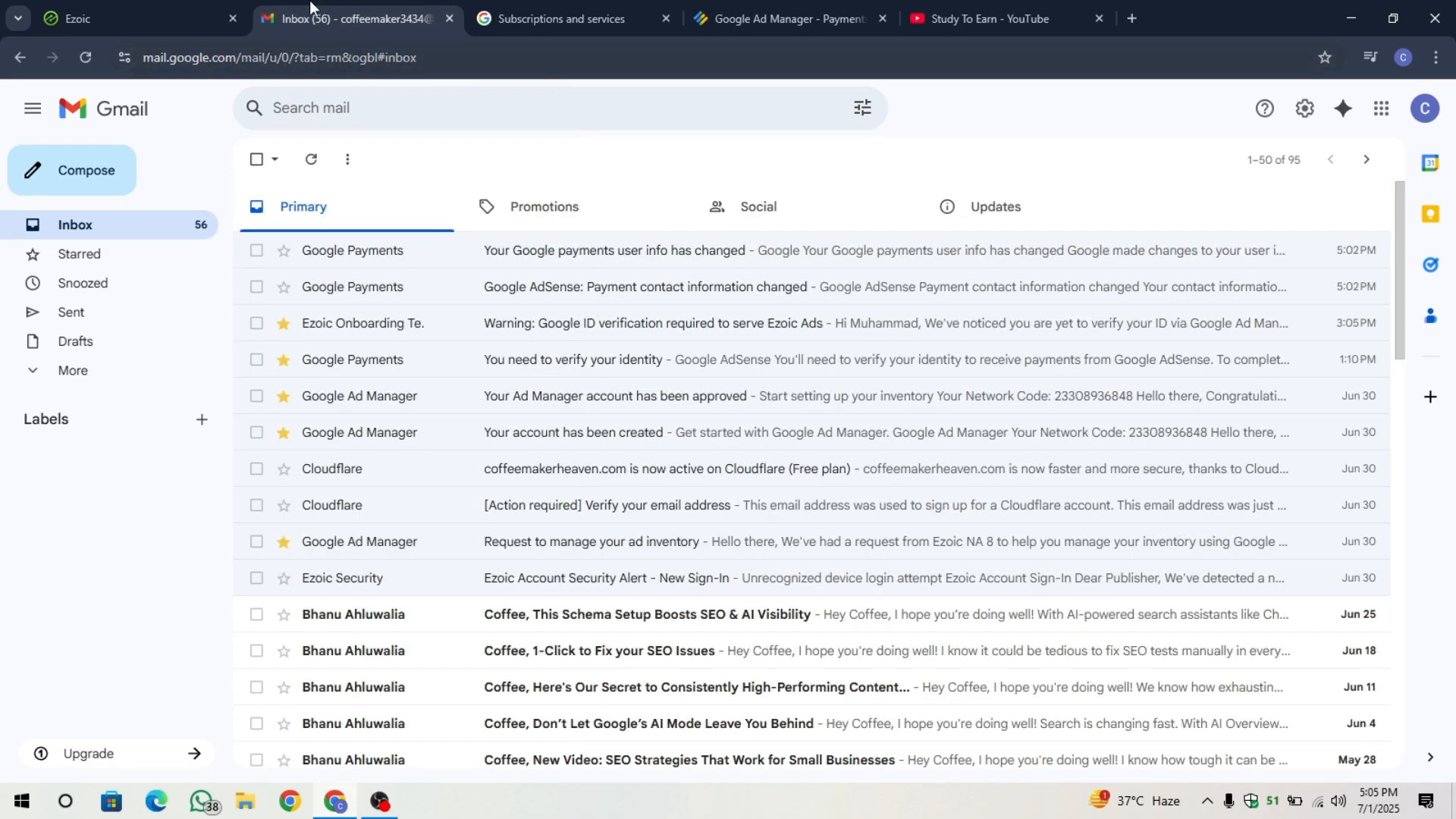
Reload Ezoic's monetization page and confirm Identity Verification shows Pending.
{"action": "left_click", "coordinate": [117, 1]}
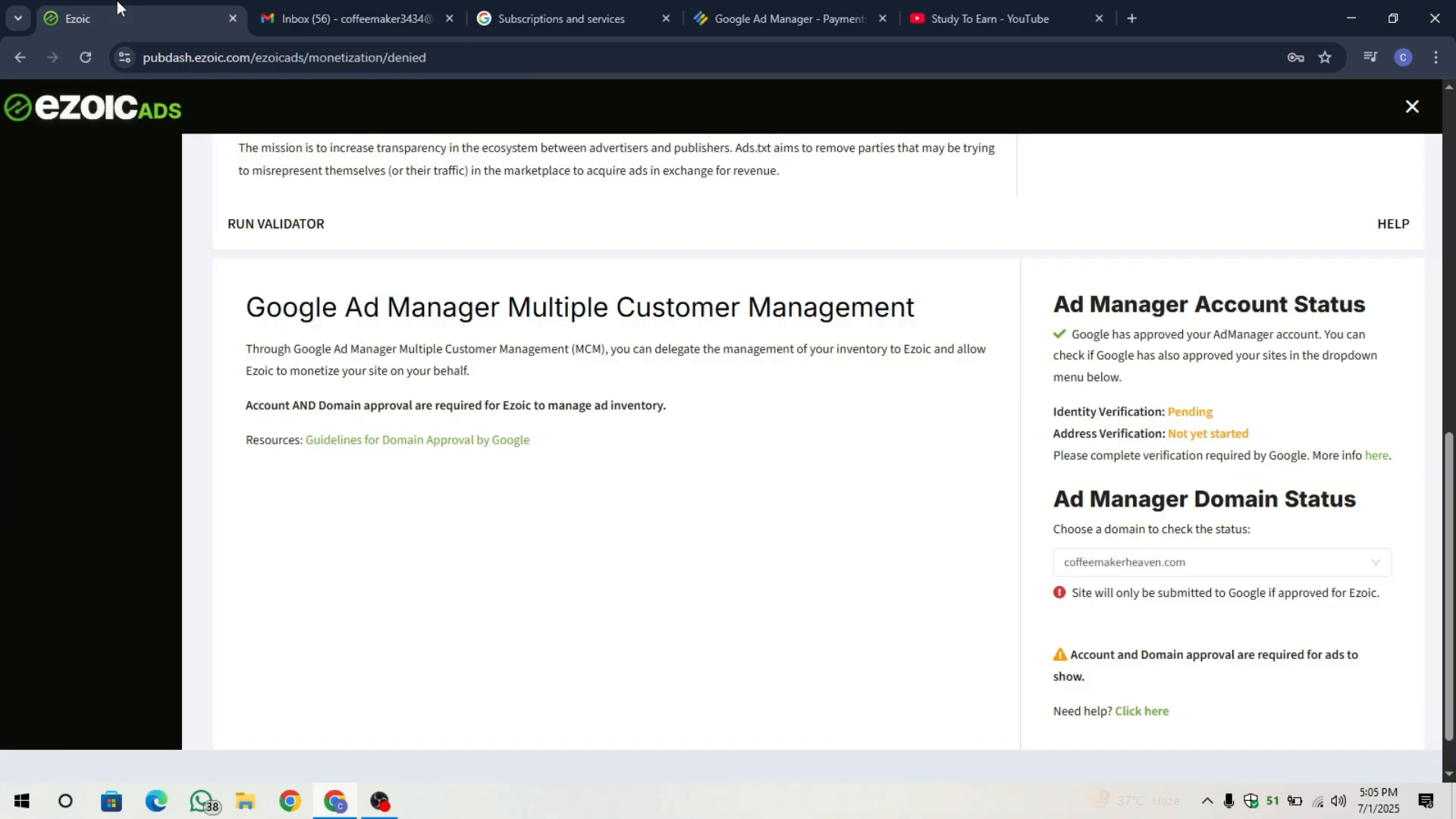
{"action": "left_click", "coordinate": [88, 57]}
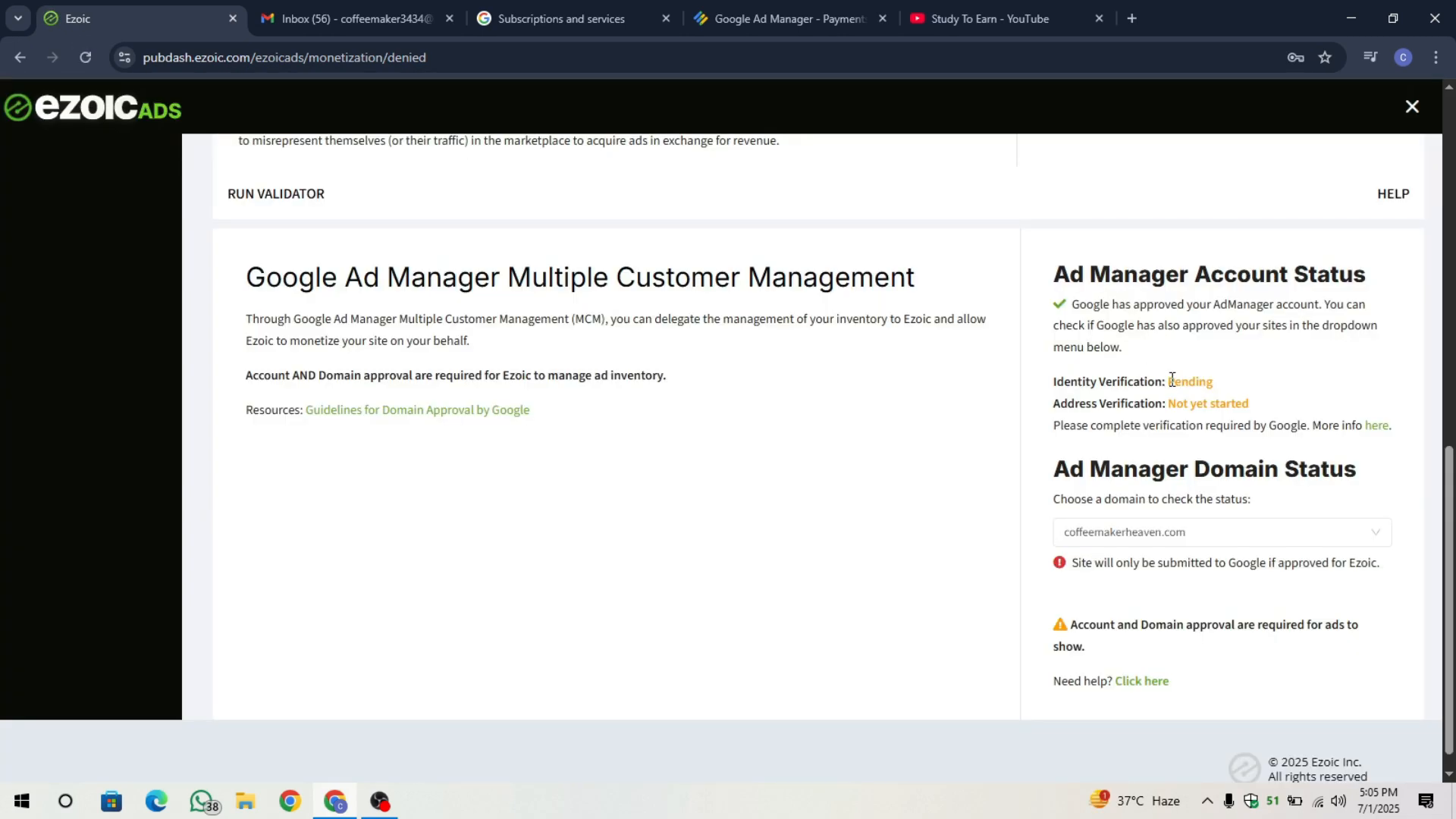
{"action": "mouse_move", "coordinate": [1172, 379]}
{"action": "left_mouse_down"}
{"action": "mouse_move", "coordinate": [1229, 385]}
{"action": "mouse_move", "coordinate": [1227, 404]}
{"action": "mouse_move", "coordinate": [1172, 400]}
{"action": "left_mouse_up"}
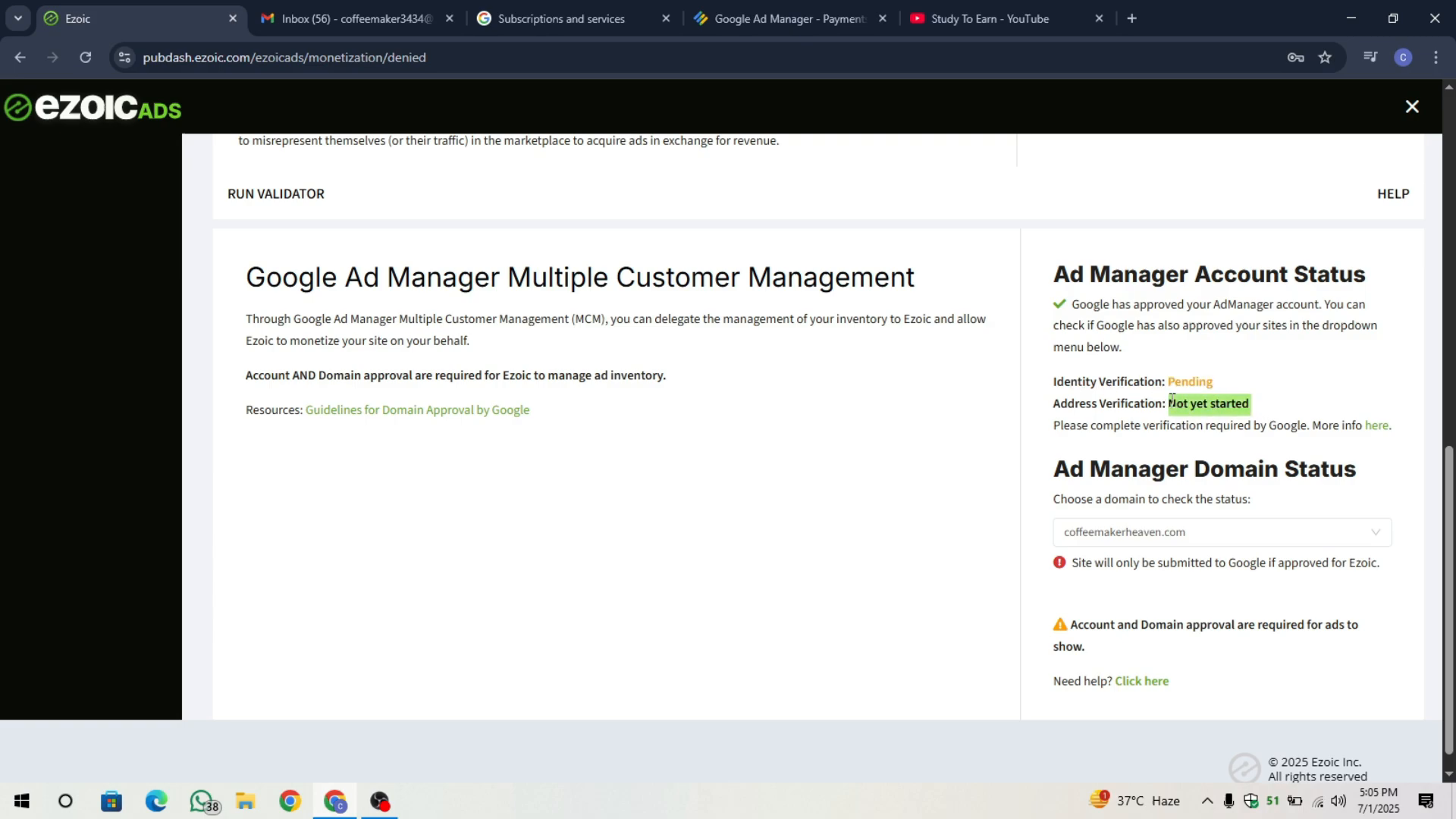
{"action": "left_click", "coordinate": [1171, 401]}
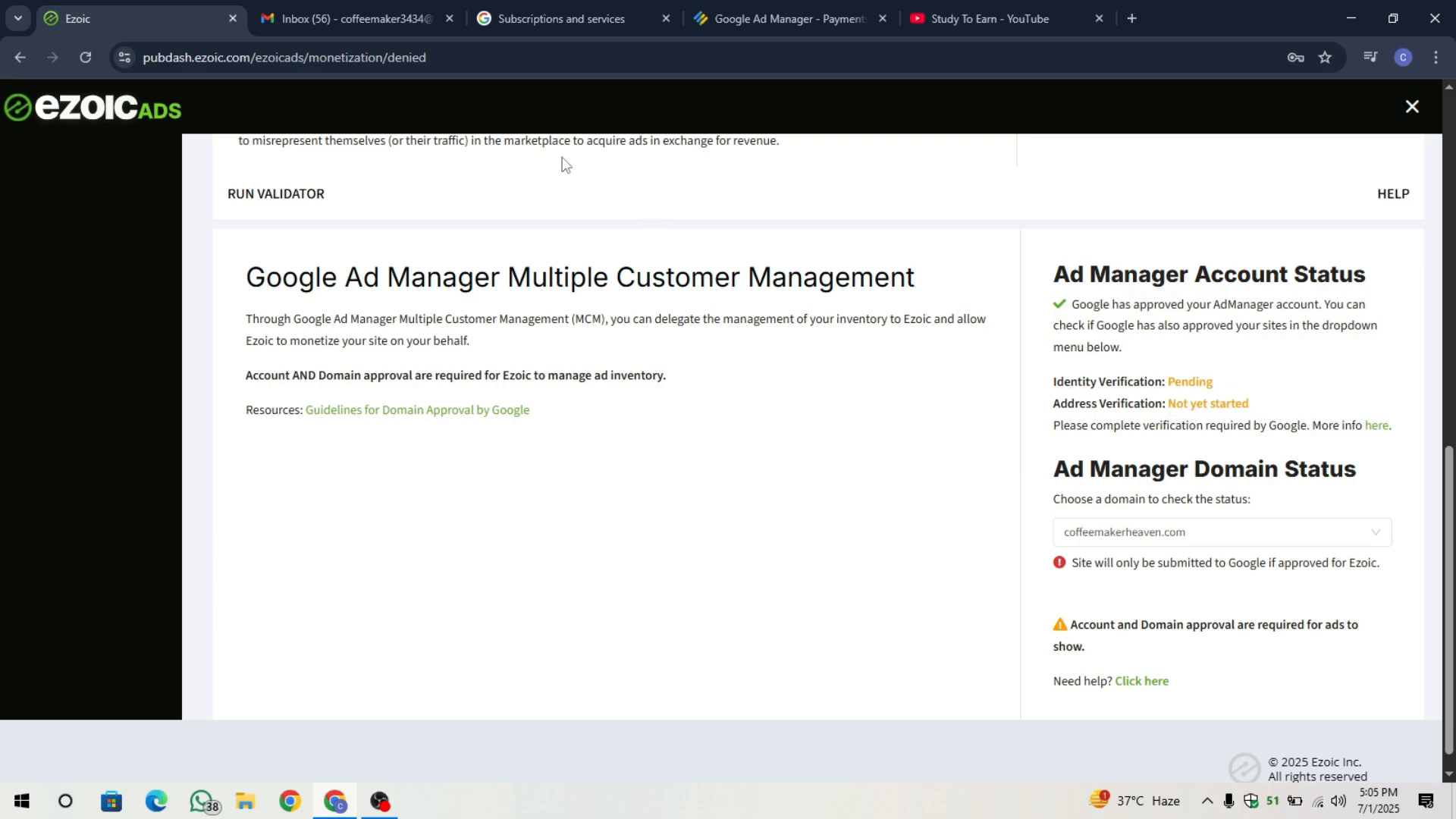
Bring up the Gmail ID verification email, then minimize Chrome to the desktop.
{"action": "left_click", "coordinate": [349, 18]}
{"action": "left_click", "coordinate": [135, 4]}
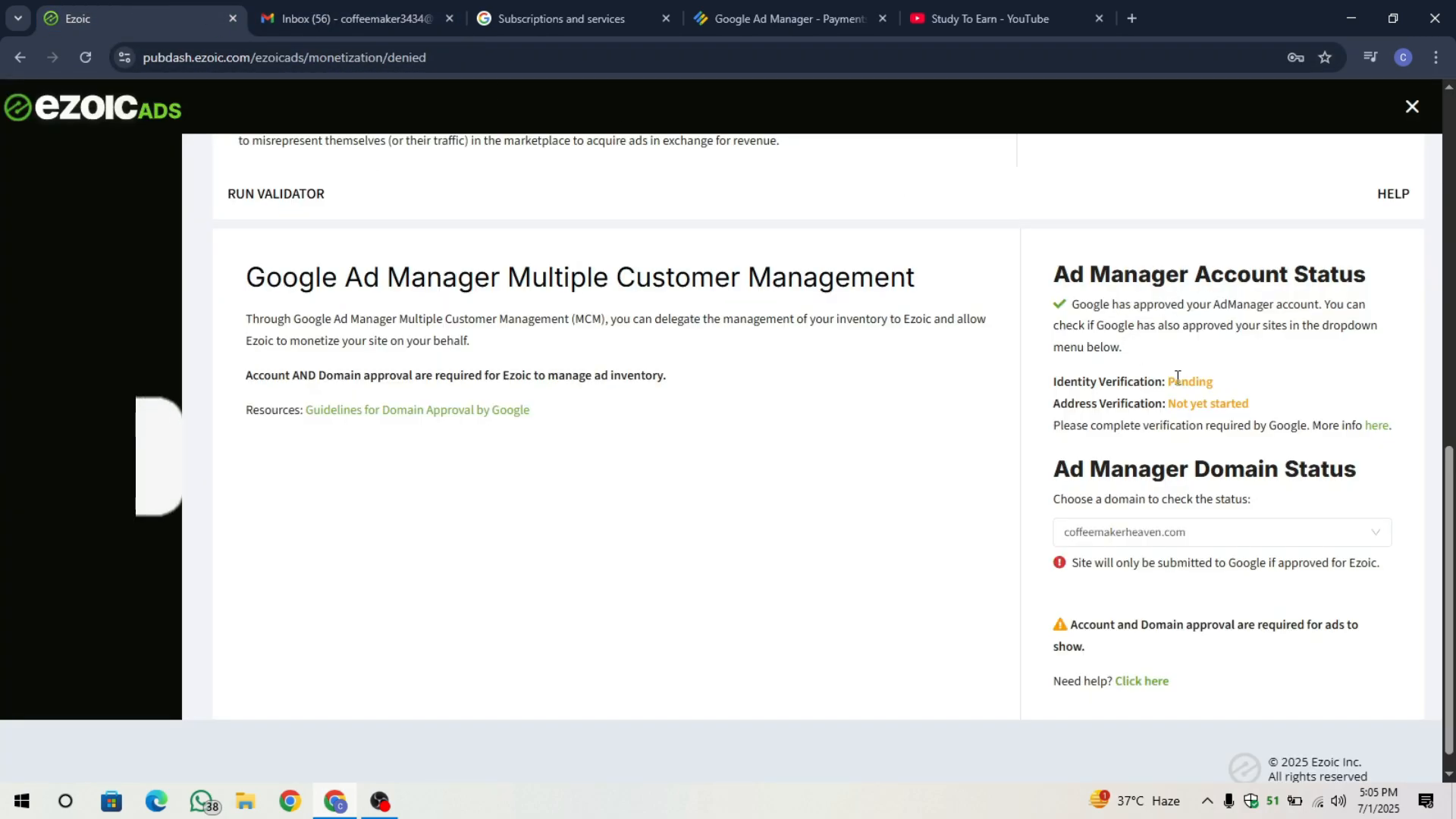
{"action": "scroll", "coordinate": [1145, 354], "scroll_direction": "up", "scroll_amount": 1}
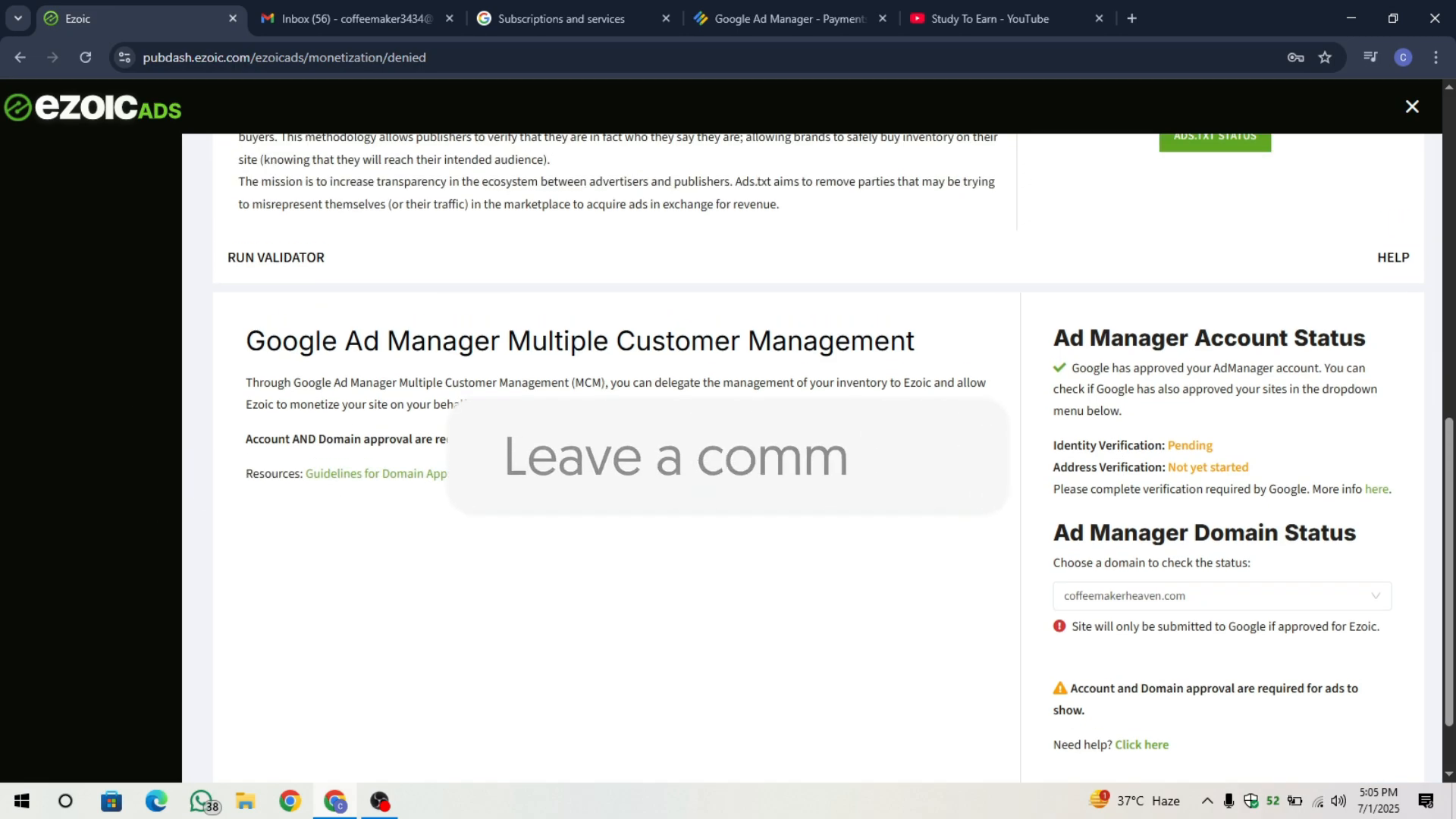
{"action": "key", "text": "ctrl+Tab"}
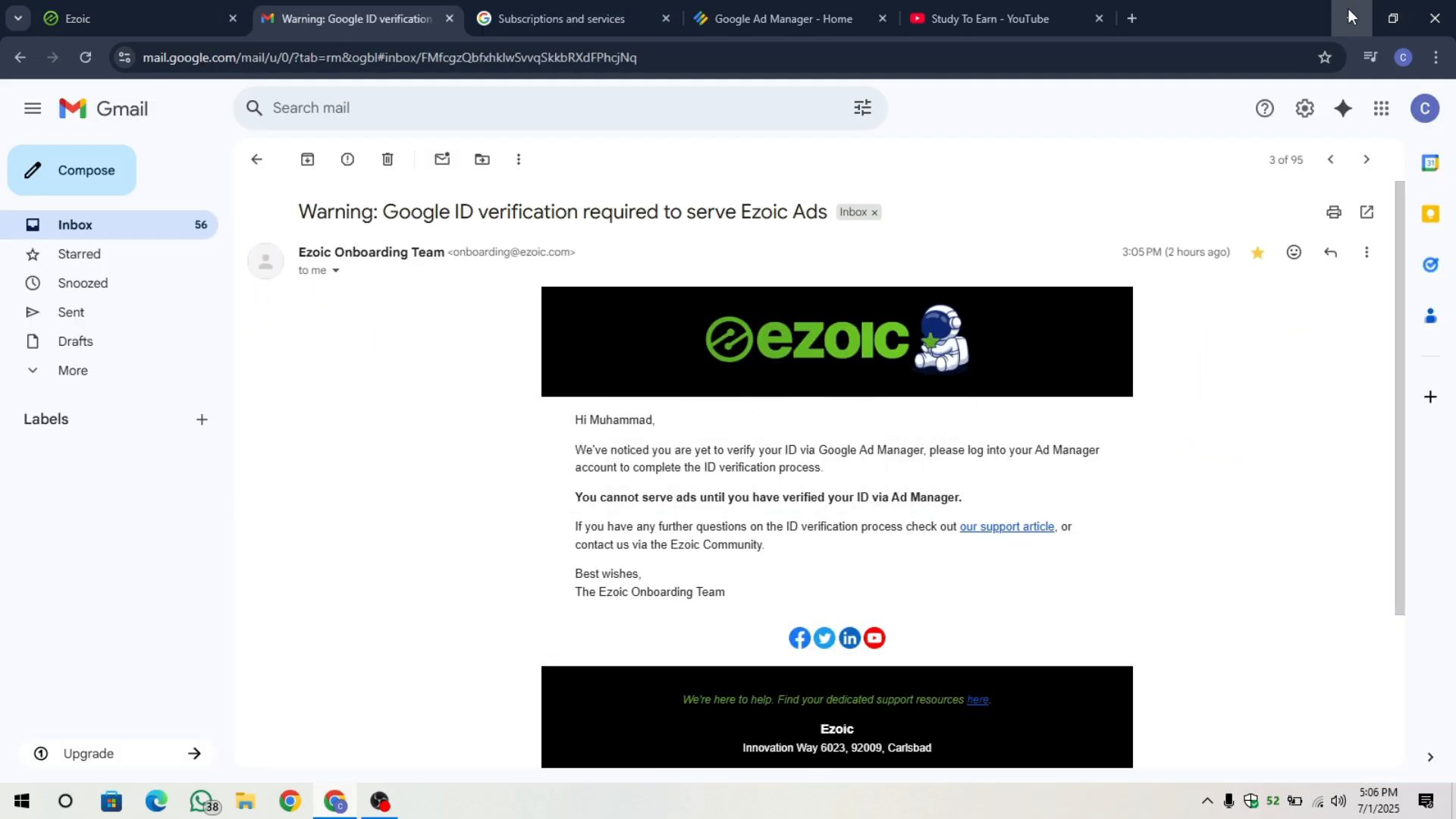
{"action": "left_click", "coordinate": [1349, 16]}
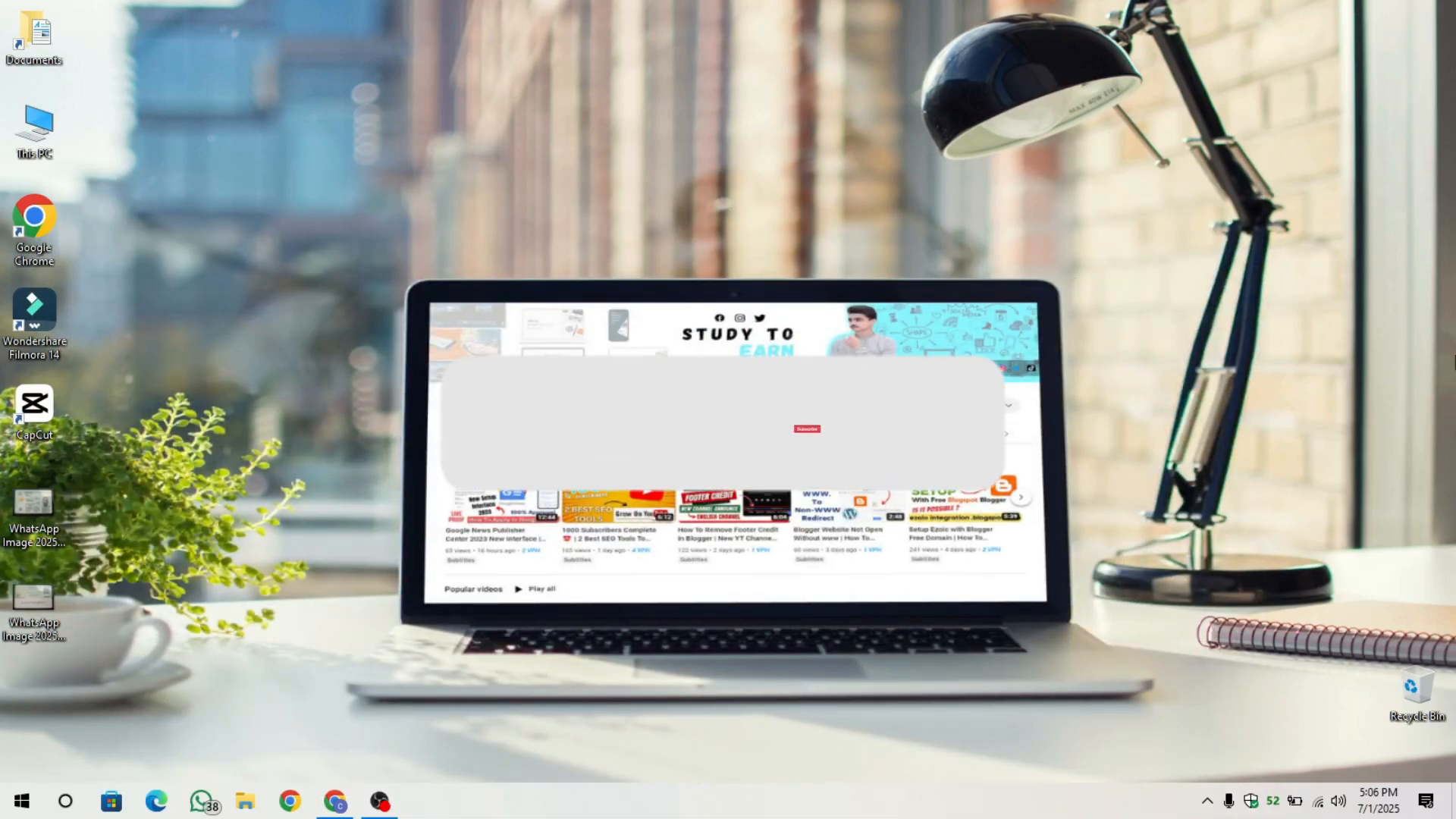